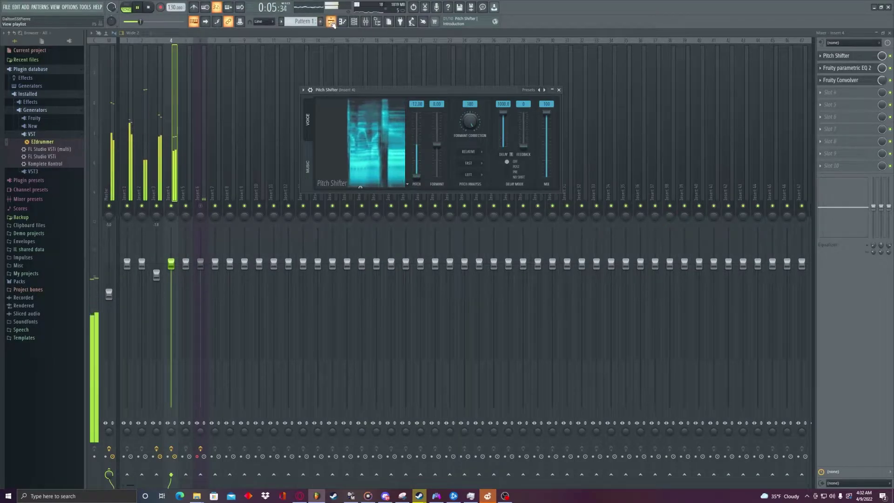
- Raise insert 4's fader to about 110% and drop the Pitch Shifter formant to -4 semitones
{"action": "left_click", "coordinate": [559, 89]}
{"action": "left_click_drag", "start_coordinate": [171, 264], "coordinate": [171, 250]}
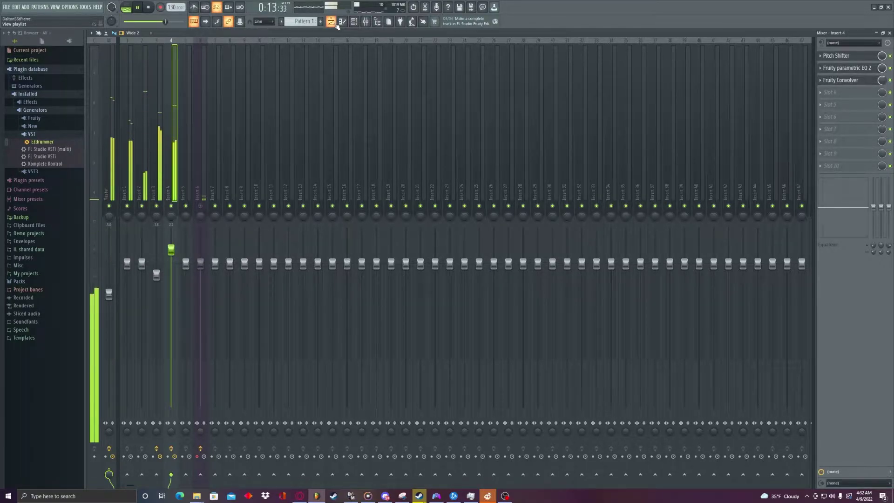
{"action": "left_click", "coordinate": [844, 58]}
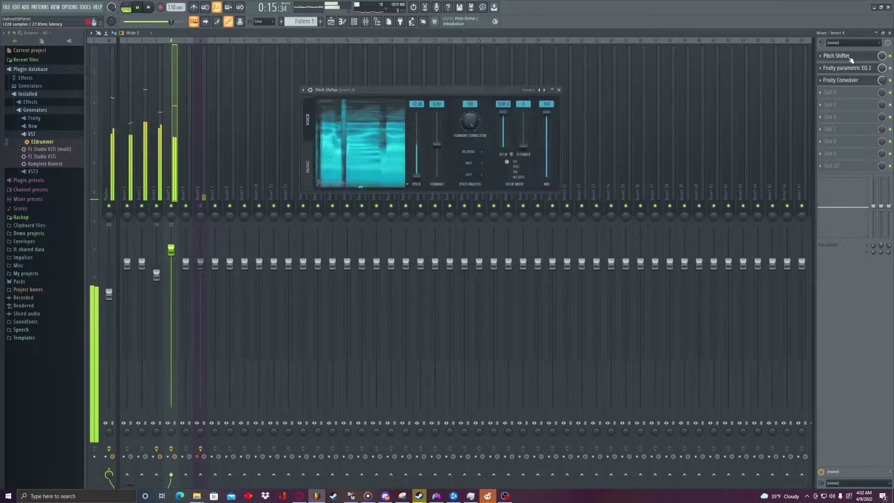
{"action": "left_click_drag", "start_coordinate": [436, 145], "coordinate": [436, 153]}
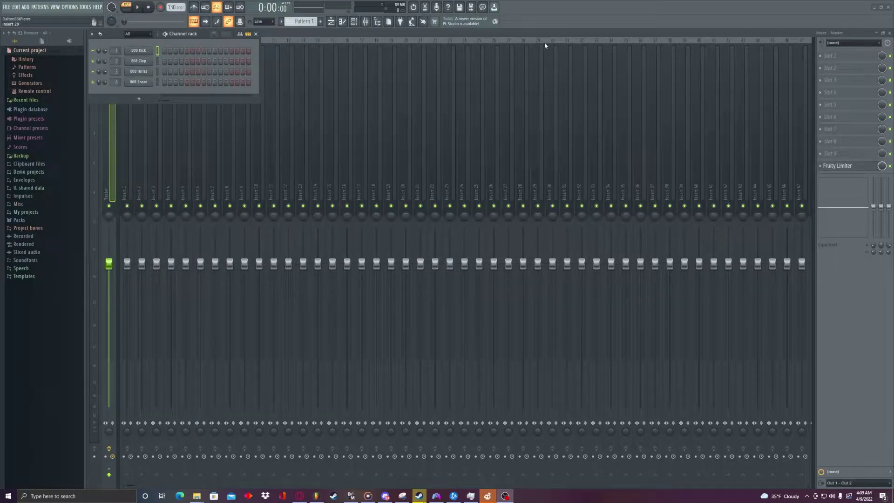
- Route audio input In 1 into mixer insert 6, declining the external input prompt, and mute it
{"action": "left_click", "coordinate": [173, 129]}
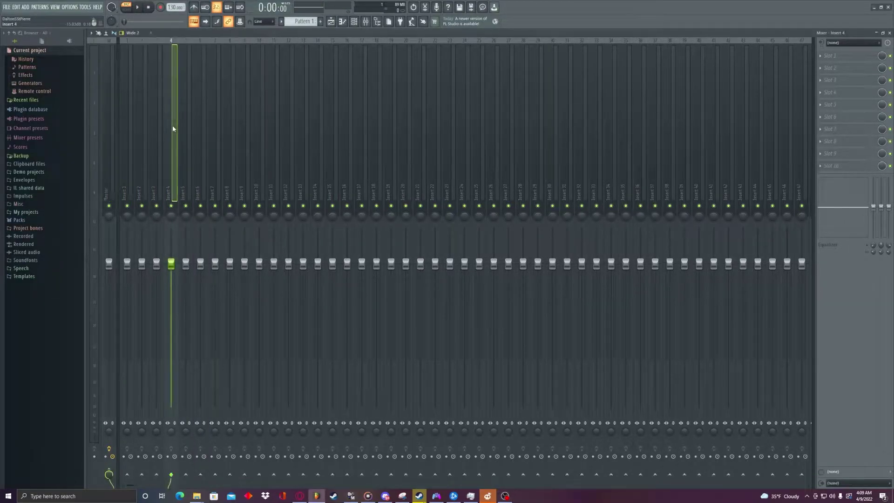
{"action": "left_click", "coordinate": [203, 122]}
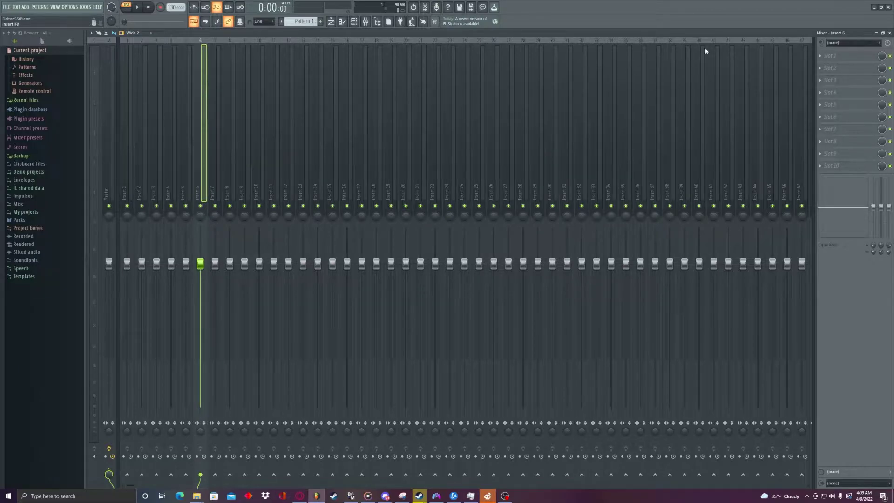
{"action": "left_click", "coordinate": [835, 42]}
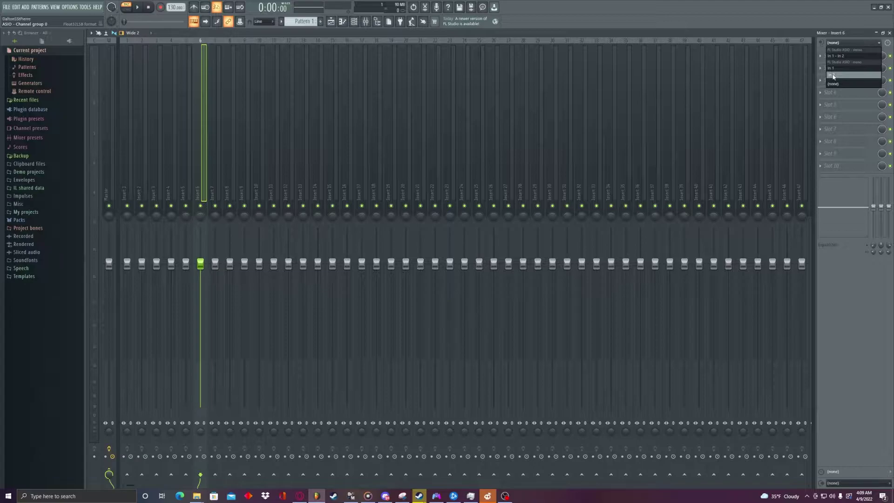
{"action": "left_click", "coordinate": [833, 77]}
{"action": "left_click", "coordinate": [529, 275]}
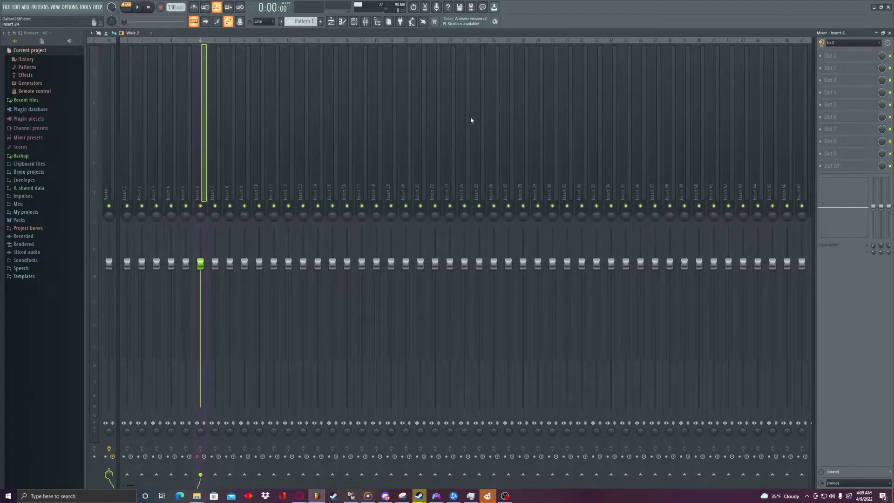
{"action": "left_click", "coordinate": [852, 43]}
{"action": "left_click", "coordinate": [833, 68]}
{"action": "left_click", "coordinate": [200, 206]}
- Load Edison into insert 6's first effect slot and move its window aside
{"action": "left_click", "coordinate": [822, 56]}
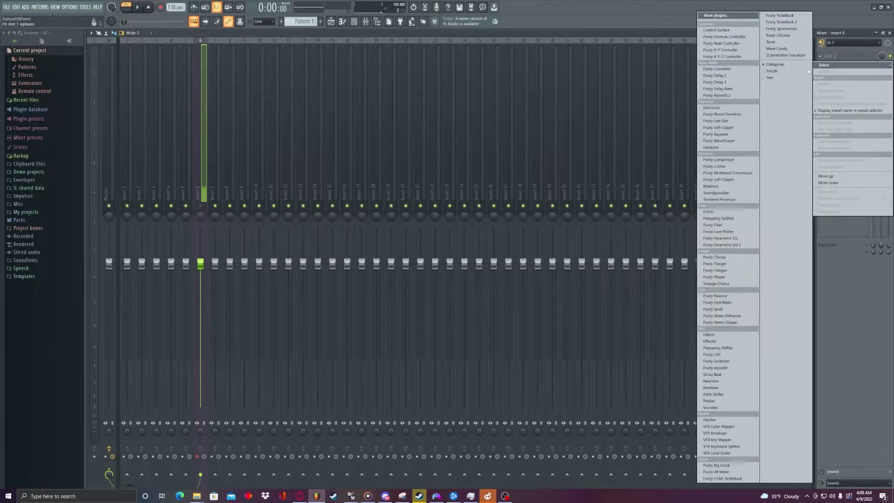
{"action": "left_click", "coordinate": [710, 334]}
{"action": "left_click_drag", "start_coordinate": [257, 123], "coordinate": [417, 142]}
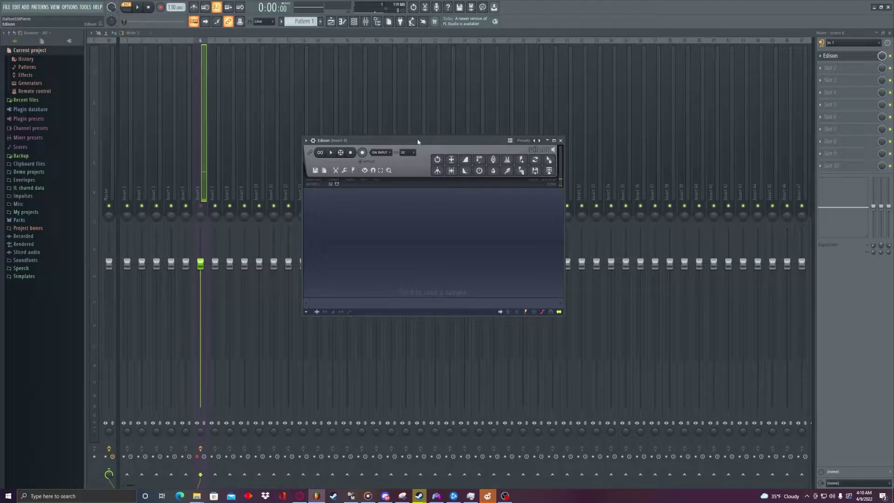
- Show the channel rack and expand Plugin database > Installed > Generators in the browser
{"action": "left_click", "coordinate": [353, 21]}
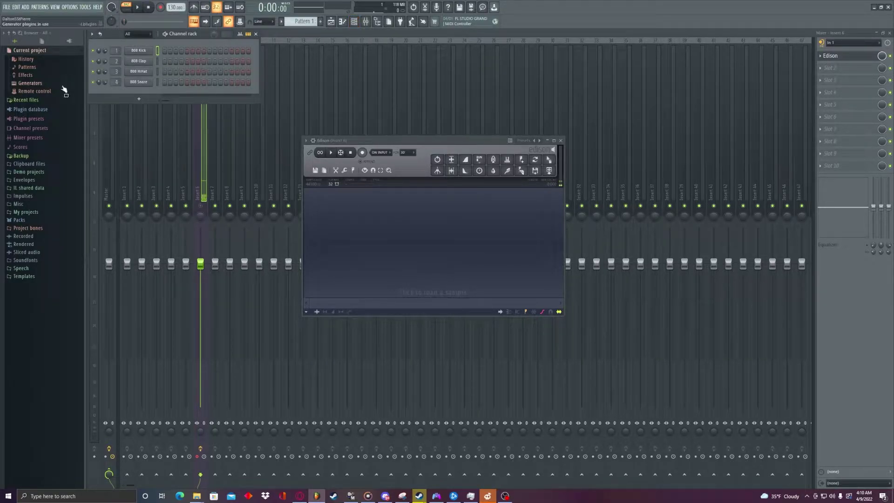
{"action": "left_click", "coordinate": [29, 109]}
{"action": "left_click", "coordinate": [29, 94]}
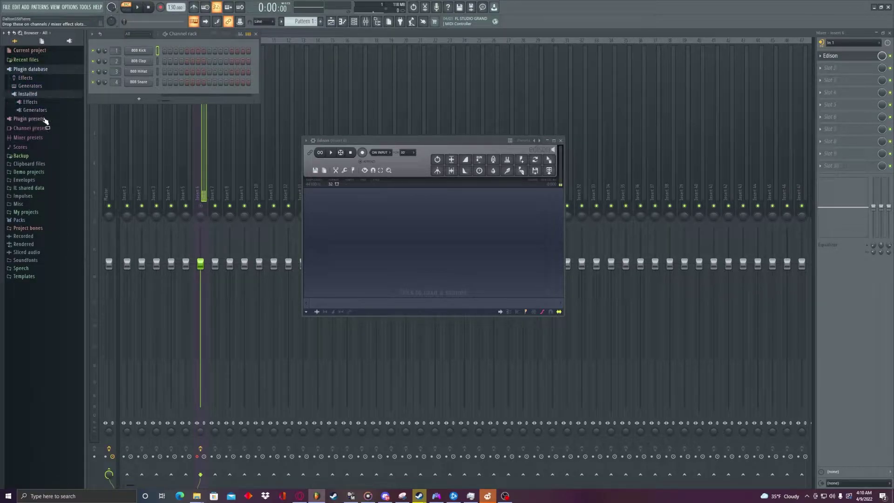
{"action": "left_click", "coordinate": [34, 103]}
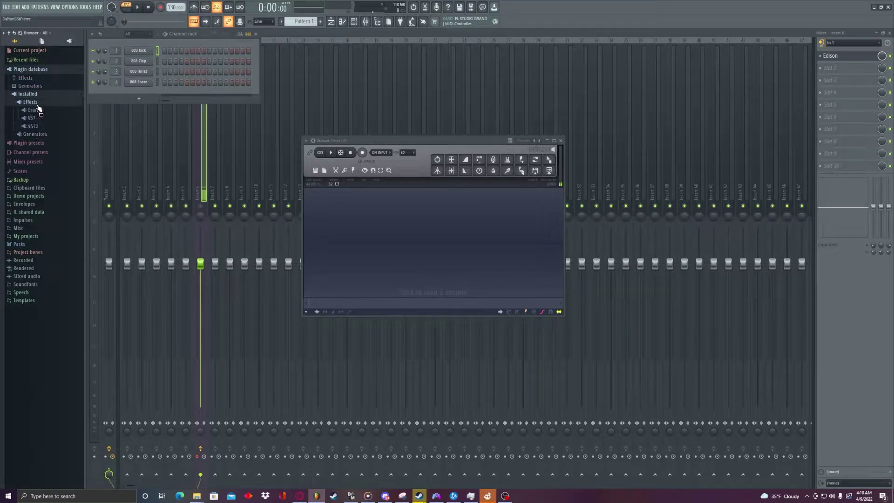
{"action": "left_click", "coordinate": [32, 117]}
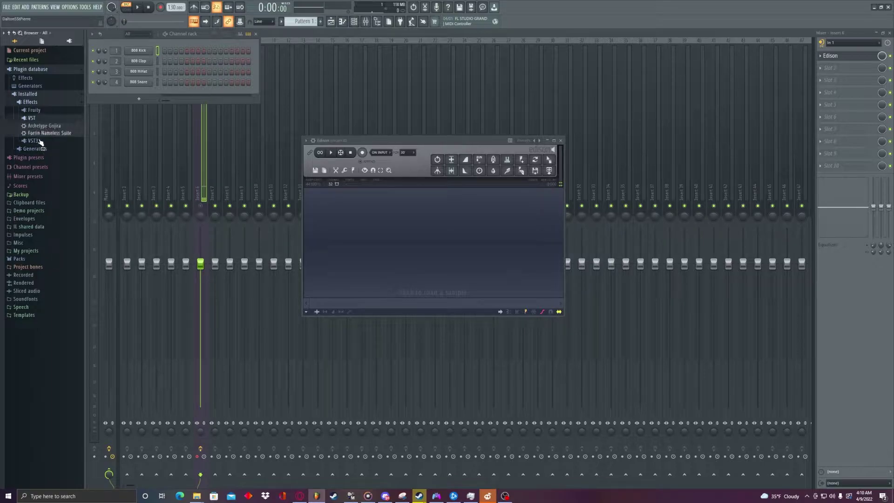
{"action": "left_click", "coordinate": [32, 144]}
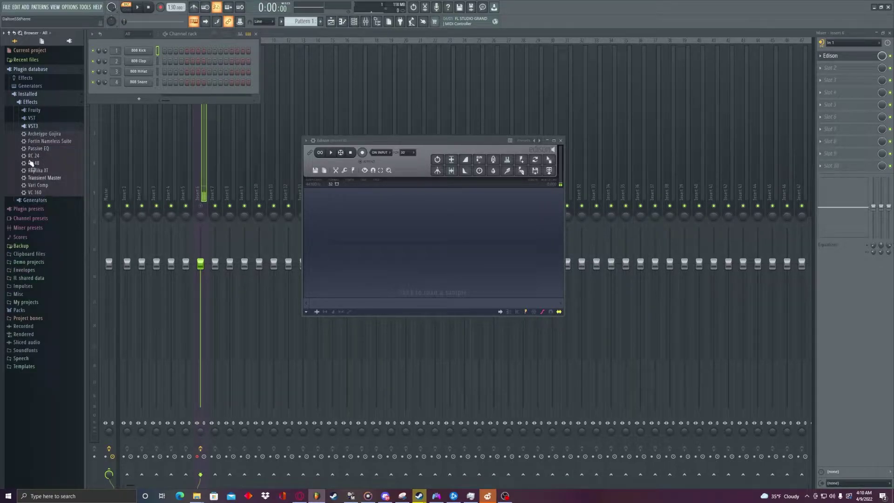
{"action": "left_click", "coordinate": [33, 126]}
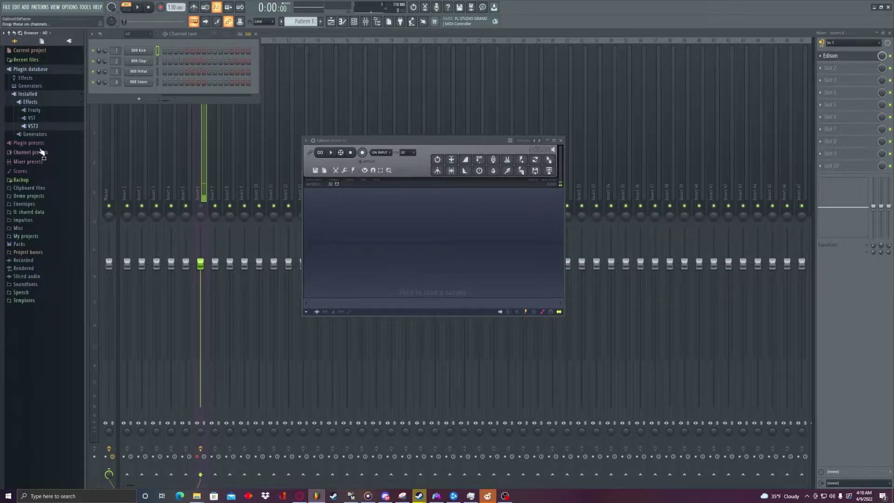
{"action": "left_click", "coordinate": [35, 134]}
{"action": "left_click", "coordinate": [34, 143]}
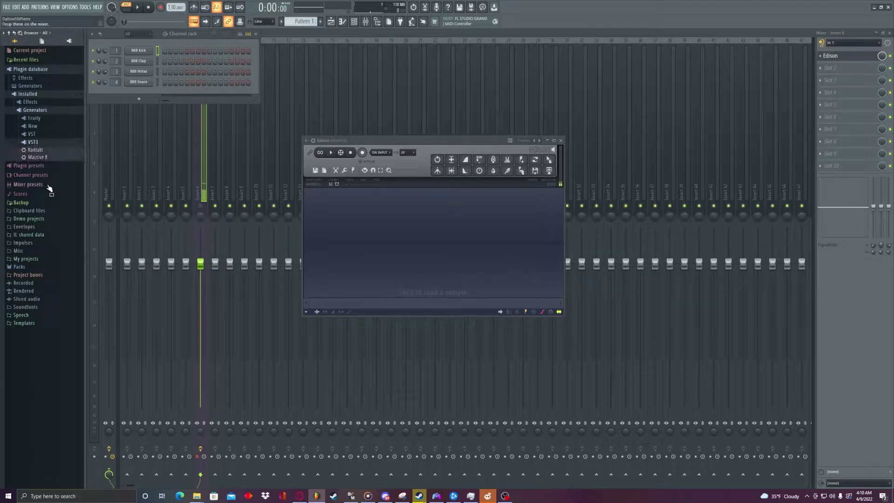
- Drag Kontakt onto channel 1 and EZdrummer onto channel 2, replacing 808 Kick and Clap
{"action": "left_click_drag", "start_coordinate": [37, 150], "coordinate": [142, 69]}
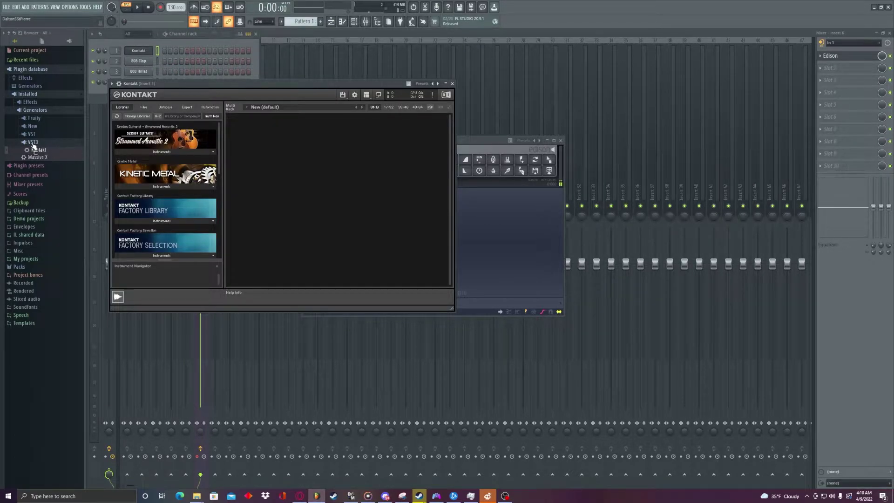
{"action": "left_click_drag", "start_coordinate": [36, 113], "coordinate": [490, 264]}
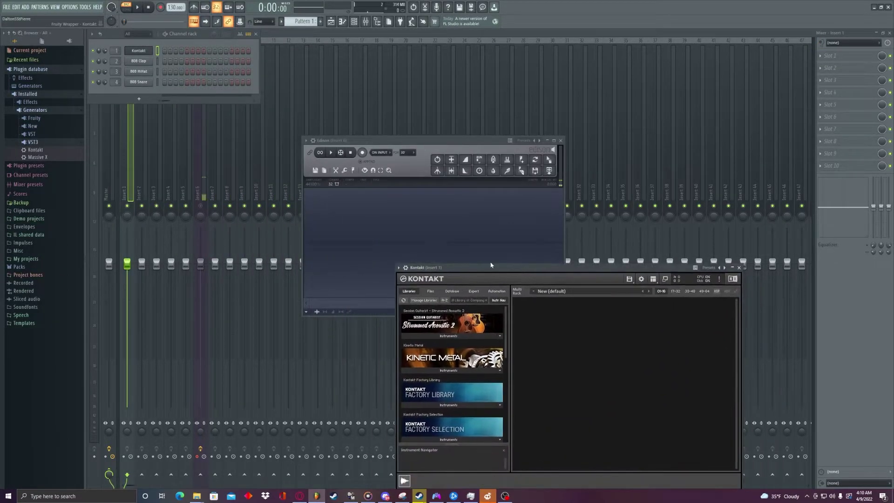
{"action": "left_click_drag", "start_coordinate": [36, 149], "coordinate": [139, 82]}
{"action": "left_click", "coordinate": [33, 134]}
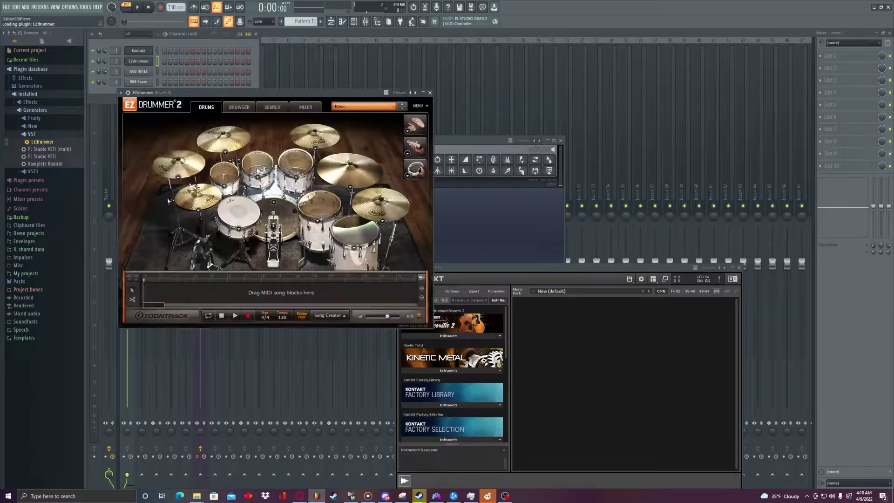
- Audition EZdrummer's snare, toms, cymbals and hi-hat
{"action": "left_click", "coordinate": [233, 209]}
{"action": "left_click", "coordinate": [238, 211]}
{"action": "left_click", "coordinate": [328, 209]}
{"action": "left_click", "coordinate": [398, 197]}
{"action": "left_click", "coordinate": [224, 136]}
{"action": "left_click", "coordinate": [199, 199]}
- Drag the Verse 01 Radio Rock groove into EZdrummer's piano roll and play it back
{"action": "left_click", "coordinate": [279, 107]}
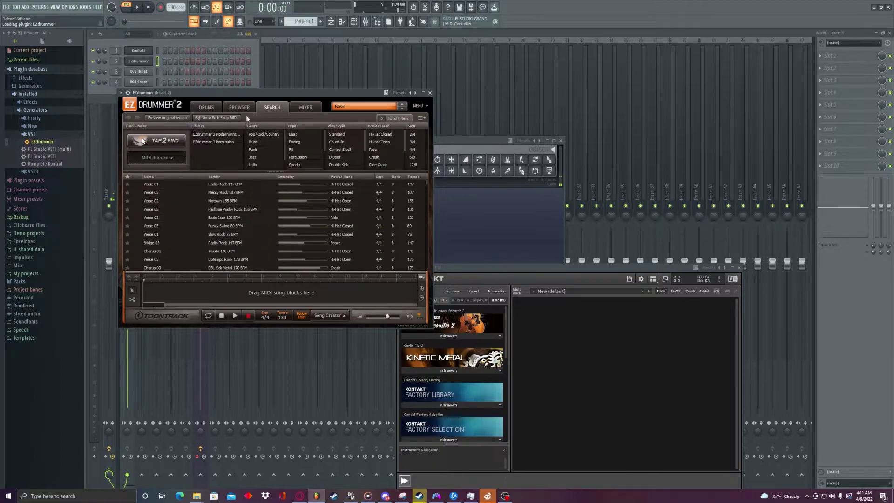
{"action": "left_click", "coordinate": [343, 22]}
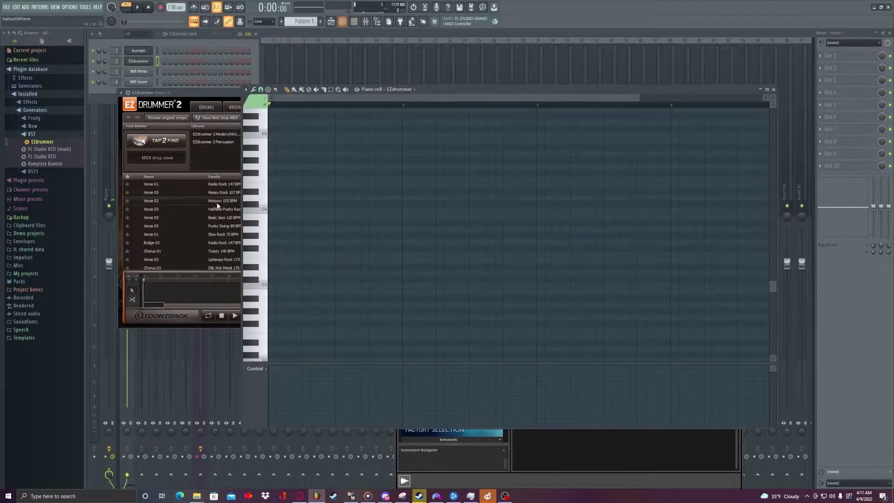
{"action": "left_click", "coordinate": [254, 220]}
{"action": "left_click", "coordinate": [252, 183]}
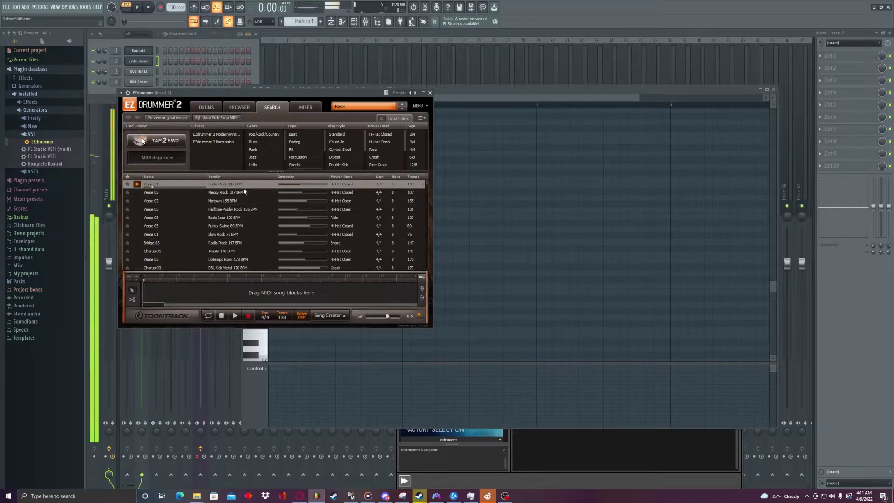
{"action": "left_click_drag", "start_coordinate": [233, 186], "coordinate": [401, 287]}
{"action": "scroll", "coordinate": [311, 117], "scroll_direction": "down", "scroll_amount": 4}
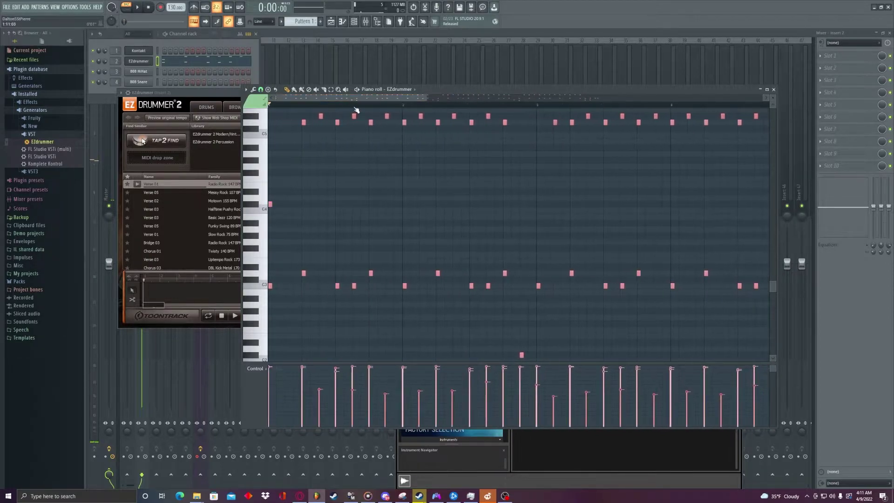
{"action": "key", "text": "space"}
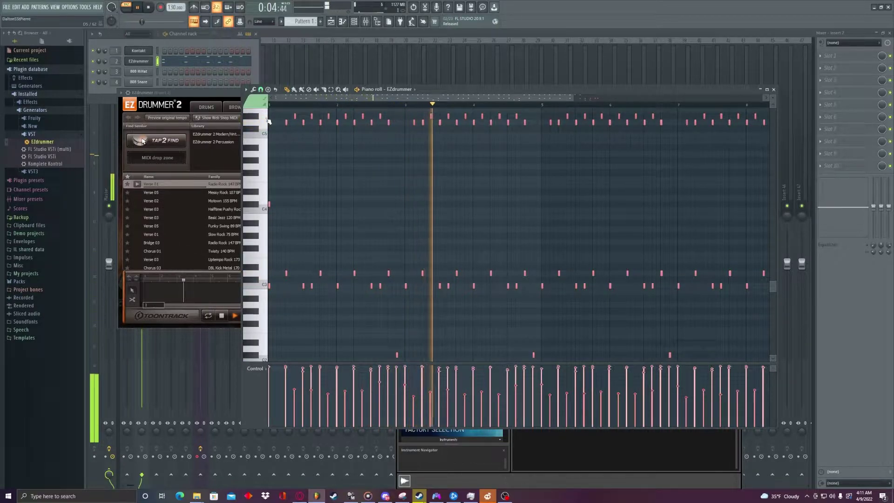
{"action": "key", "text": "space"}
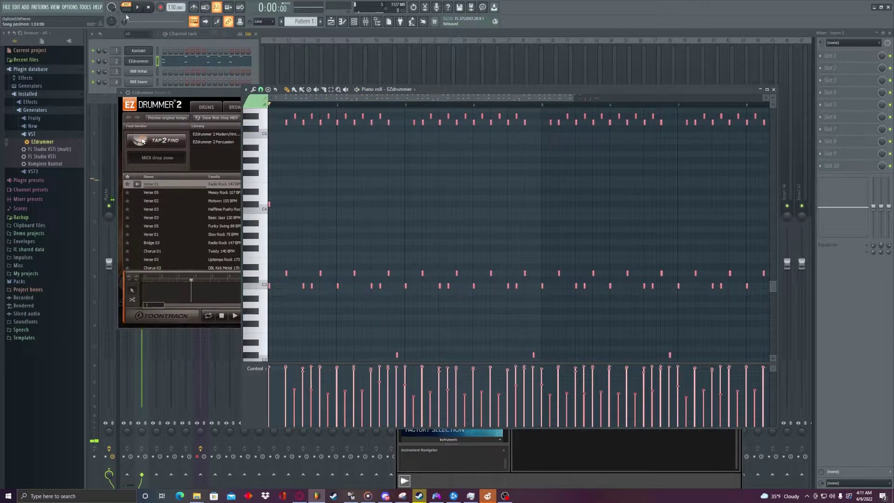
- Load Electric Sunburst Deluxe (Melody) into Kontakt and move its window up and to the left
{"action": "left_click", "coordinate": [154, 53]}
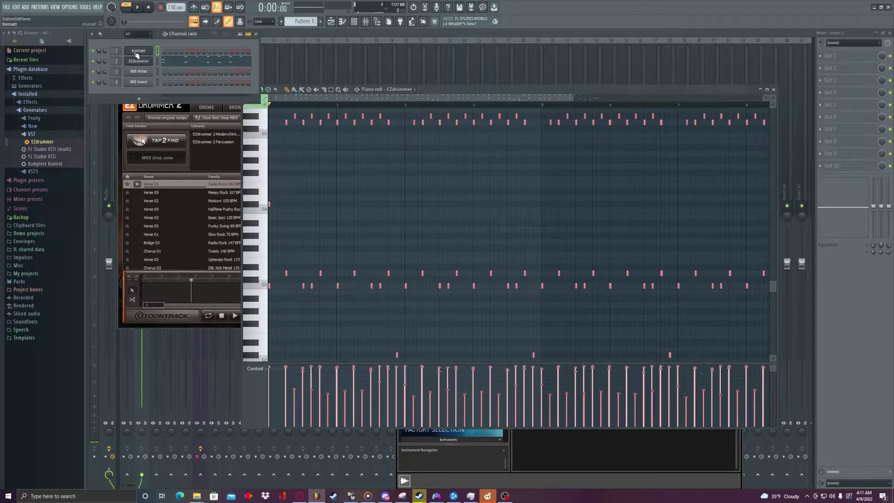
{"action": "left_click_drag", "start_coordinate": [491, 272], "coordinate": [377, 127]}
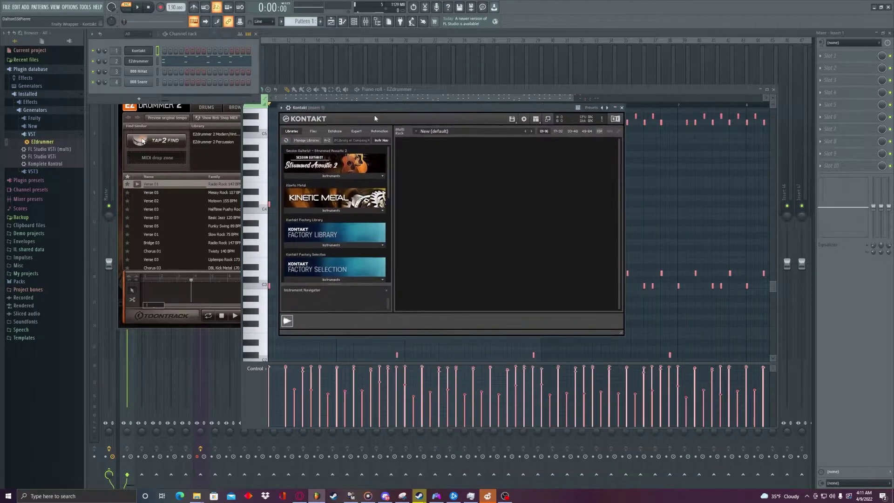
{"action": "left_click_drag", "start_coordinate": [386, 173], "coordinate": [377, 254]}
{"action": "scroll", "coordinate": [376, 261], "scroll_direction": "down", "scroll_amount": 1}
{"action": "left_click", "coordinate": [342, 244]}
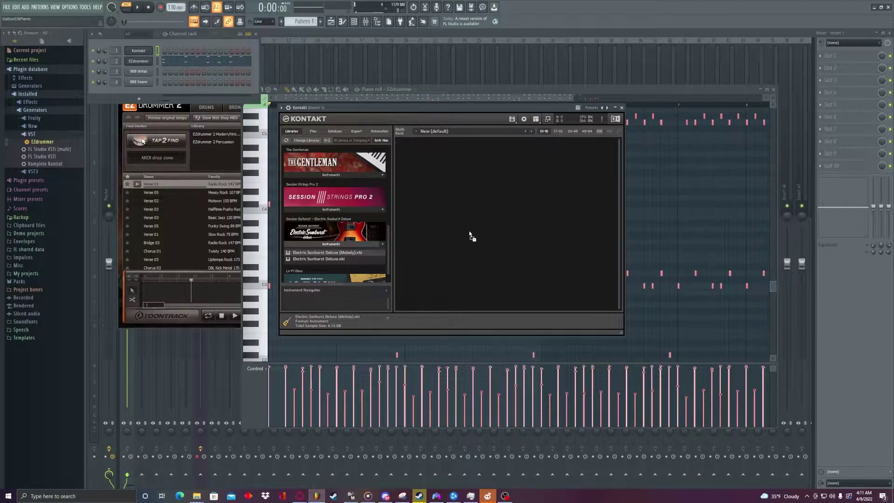
{"action": "left_click_drag", "start_coordinate": [469, 232], "coordinate": [469, 232]}
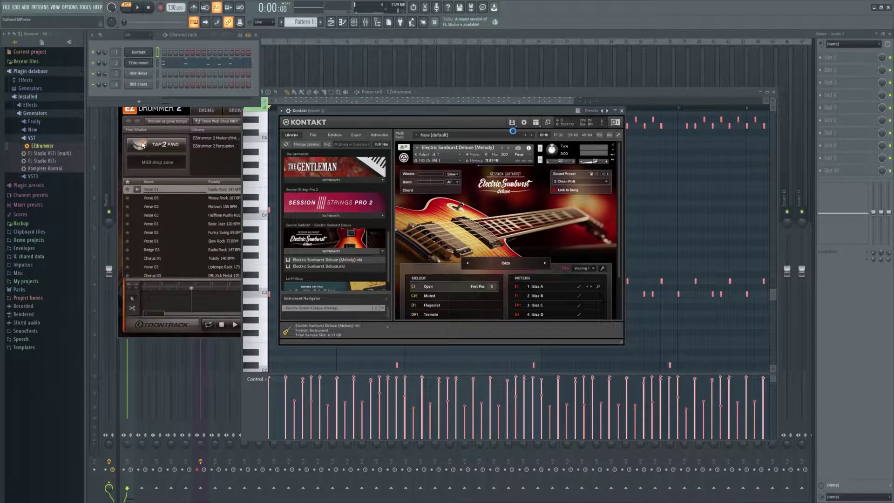
{"action": "left_click_drag", "start_coordinate": [489, 106], "coordinate": [497, 97]}
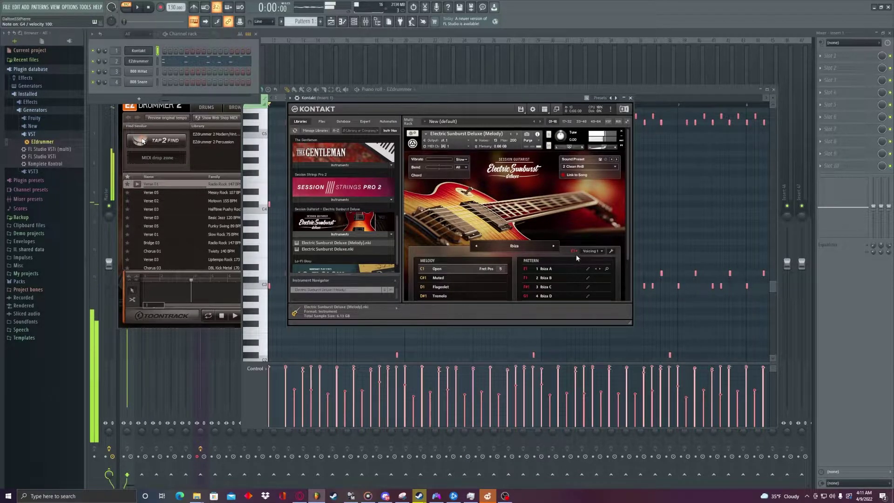
{"action": "left_click_drag", "start_coordinate": [466, 98], "coordinate": [452, 69]}
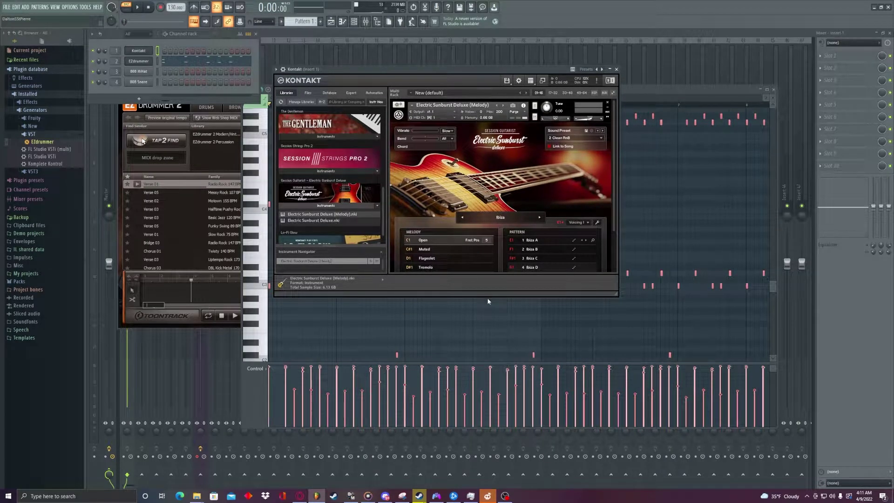
- Try the 25 Hi Gain Stoner Rock preset, then settle on 26 Hi Gain Rock Hard
{"action": "left_click", "coordinate": [601, 137]}
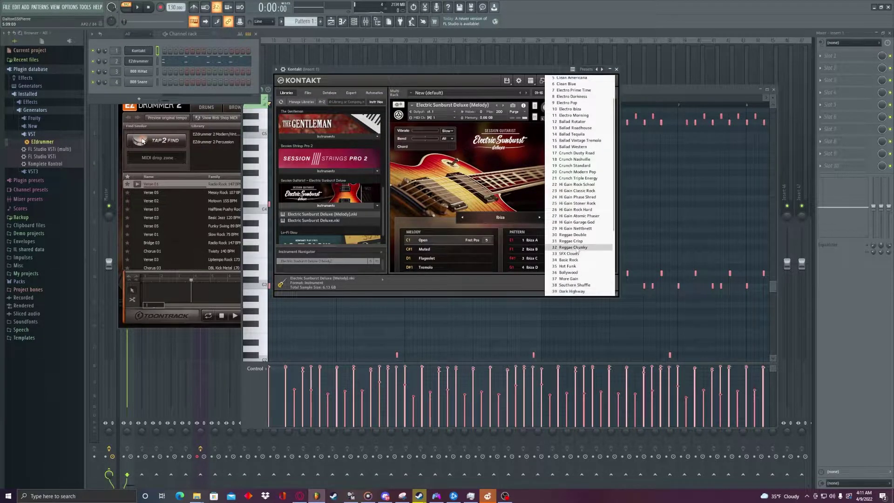
{"action": "left_click", "coordinate": [573, 206]}
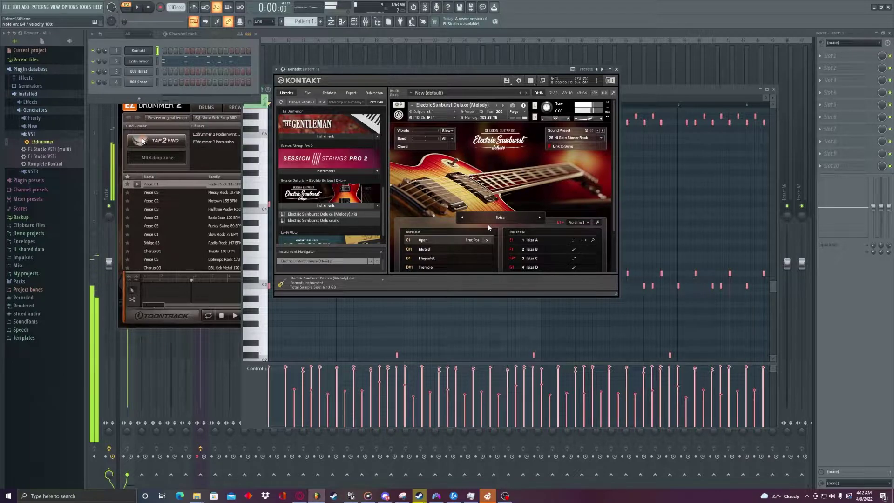
{"action": "left_click", "coordinate": [601, 140]}
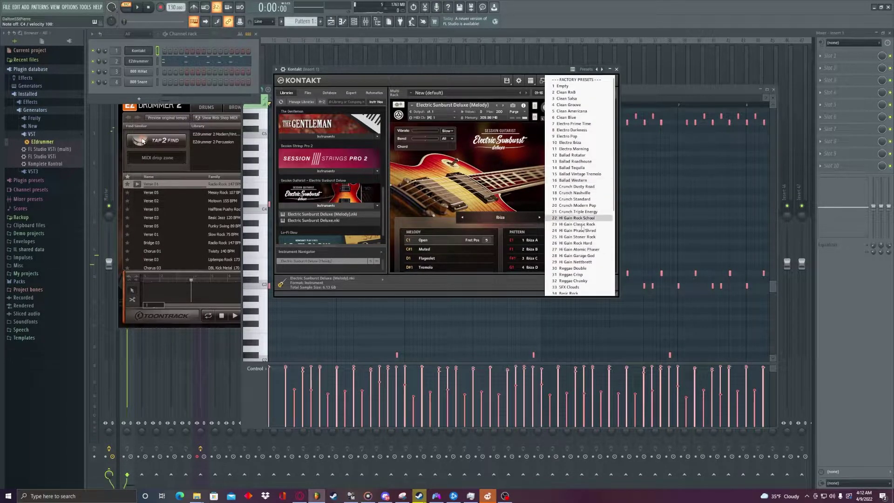
{"action": "left_click", "coordinate": [578, 243]}
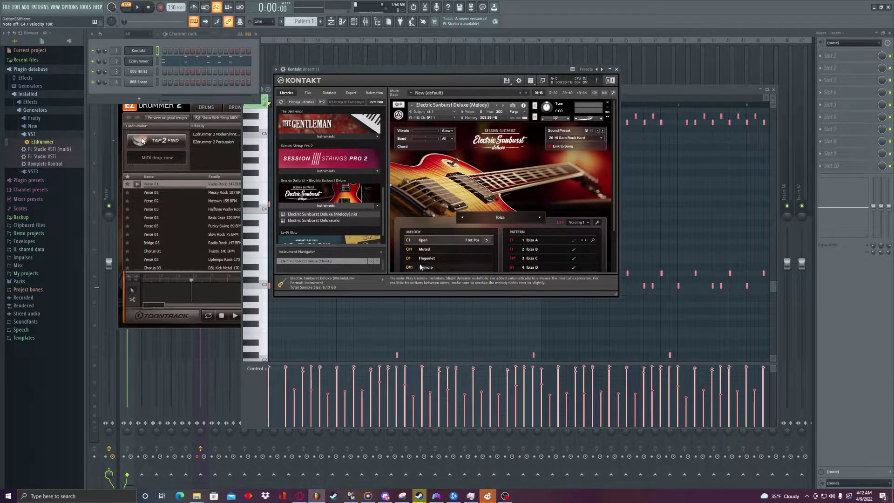
- In Kontakt's piano roll, draw a one-bar C4 and G4 chord at the pattern start
{"action": "left_click", "coordinate": [635, 89]}
{"action": "left_click", "coordinate": [342, 22]}
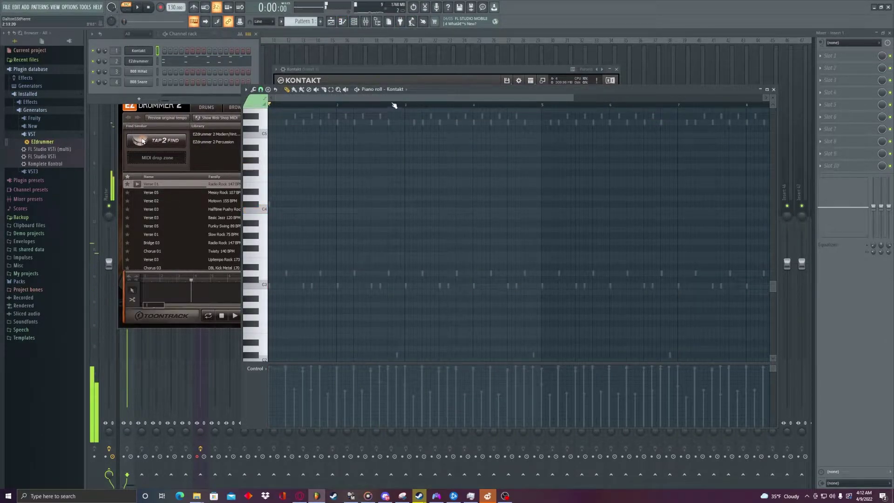
{"action": "scroll", "coordinate": [319, 109], "scroll_direction": "up", "scroll_amount": 3}
{"action": "scroll", "coordinate": [346, 129], "scroll_direction": "up", "scroll_amount": 1}
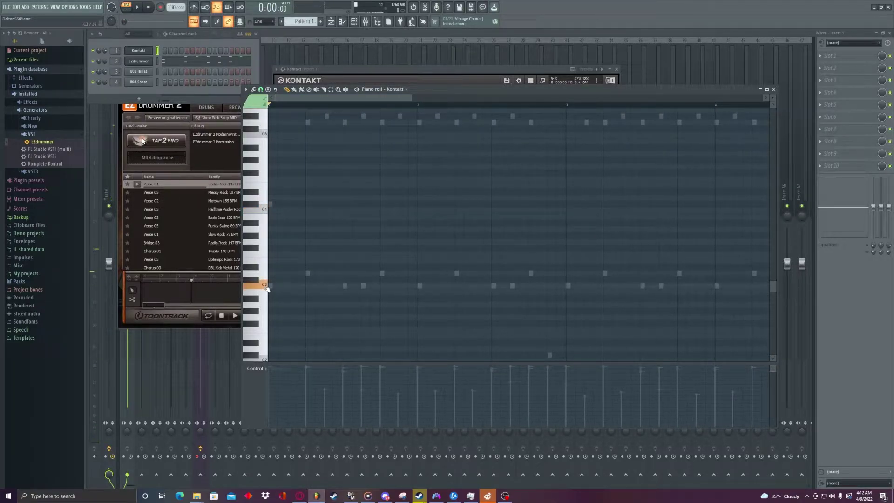
{"action": "left_click", "coordinate": [270, 205]}
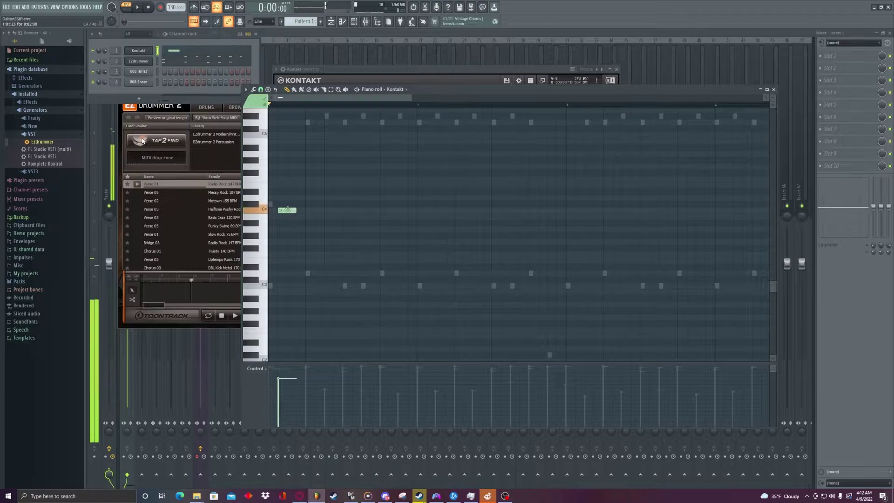
{"action": "left_click_drag", "start_coordinate": [270, 205], "coordinate": [299, 211]}
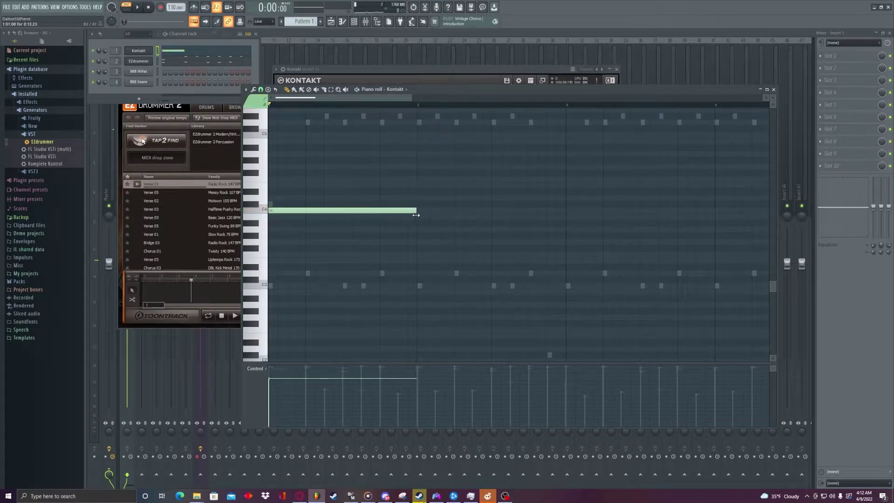
{"action": "scroll", "coordinate": [335, 214], "scroll_direction": "up", "scroll_amount": 3}
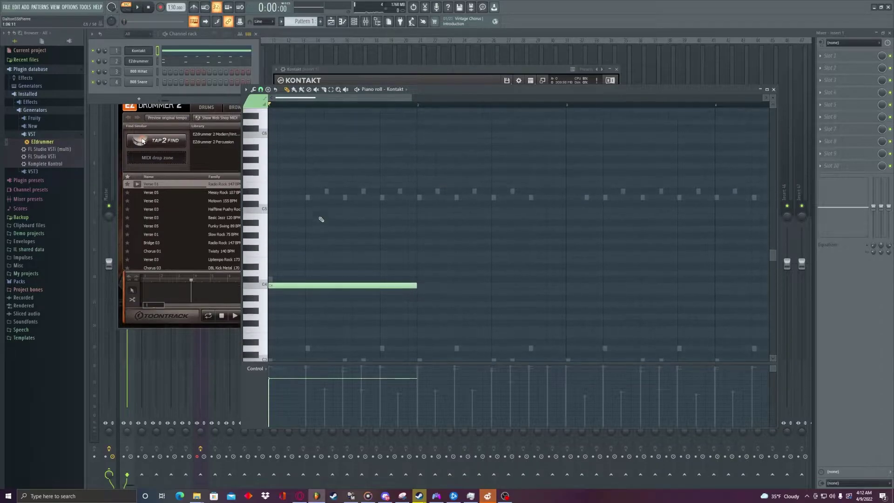
{"action": "left_click", "coordinate": [288, 239]}
{"action": "left_click_drag", "start_coordinate": [287, 241], "coordinate": [278, 242]}
- Copy the chord into the following bars at new pitches, including C5/F4, raising the last by a semitone
{"action": "left_click_drag", "start_coordinate": [433, 207], "coordinate": [302, 353]}
{"action": "left_click_drag", "start_coordinate": [293, 283], "coordinate": [443, 258]}
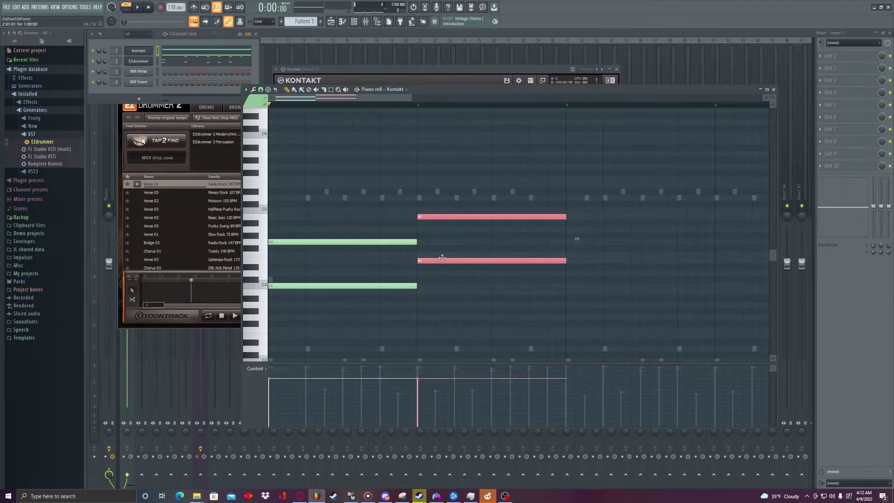
{"action": "key", "text": "space"}
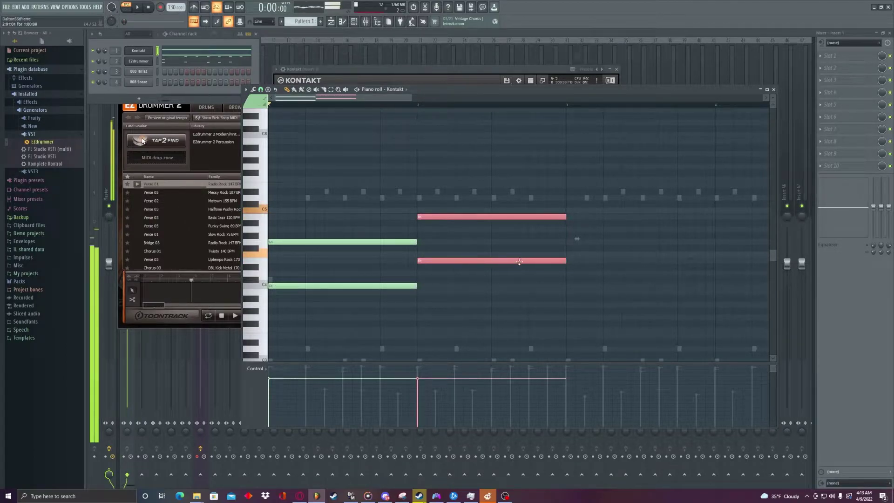
{"action": "left_click_drag", "start_coordinate": [454, 260], "coordinate": [601, 252]}
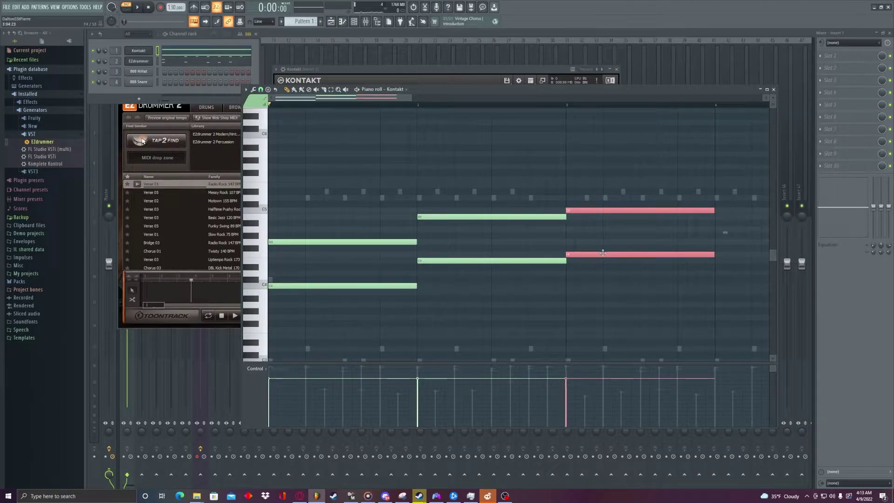
{"action": "left_click_drag", "start_coordinate": [499, 110], "coordinate": [456, 110]}
{"action": "left_click_drag", "start_coordinate": [393, 187], "coordinate": [324, 307]}
{"action": "left_click_drag", "start_coordinate": [330, 253], "coordinate": [745, 266]}
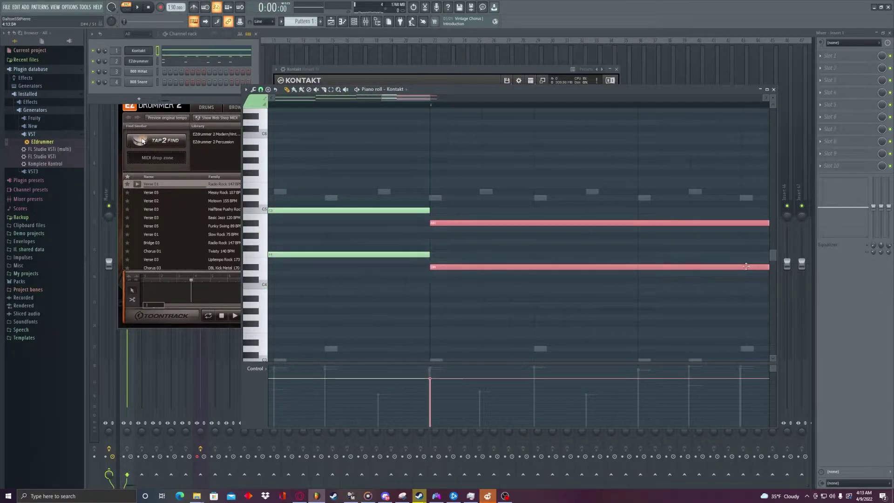
{"action": "scroll", "coordinate": [447, 140], "scroll_direction": "up", "scroll_amount": 3}
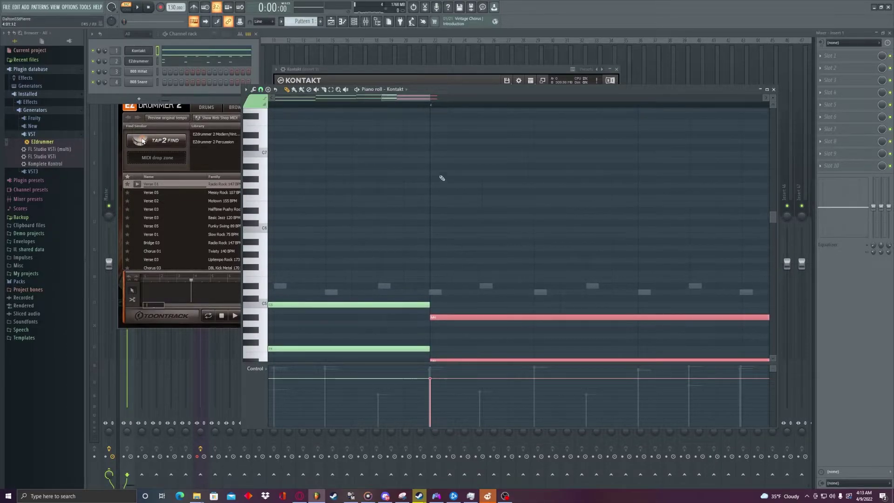
{"action": "scroll", "coordinate": [459, 202], "scroll_direction": "down", "scroll_amount": 4}
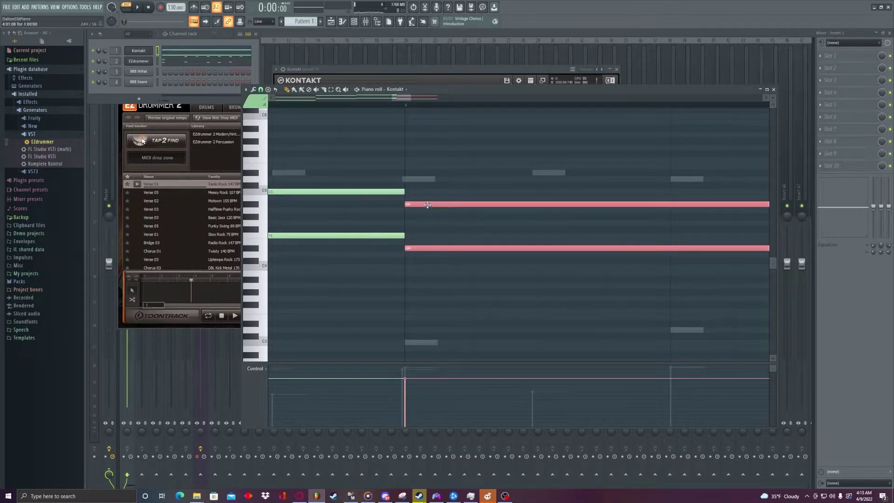
{"action": "mouse_move", "coordinate": [428, 204]}
{"action": "left_mouse_down"}
{"action": "mouse_move", "coordinate": [421, 184]}
{"action": "mouse_move", "coordinate": [421, 211]}
{"action": "left_mouse_up"}
- Play the progression while swapping the last two chords, leaving A4/D4 in bar 3, then stop
{"action": "scroll", "coordinate": [409, 112], "scroll_direction": "down", "scroll_amount": 8}
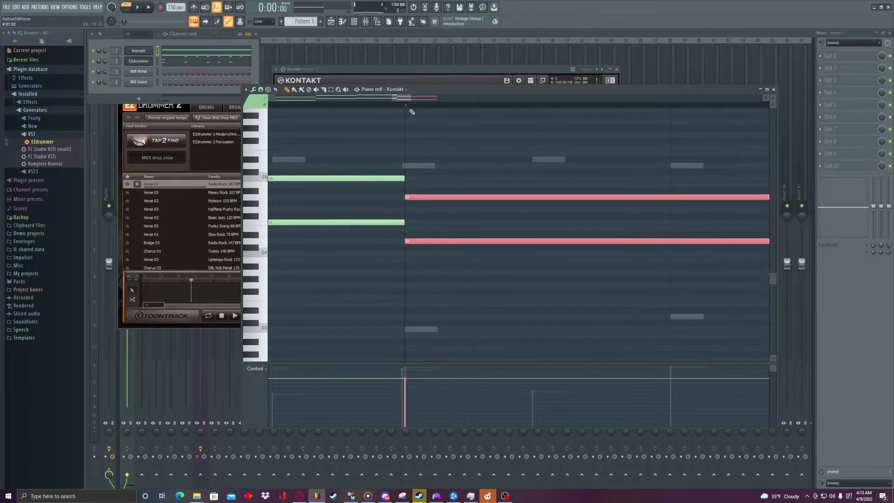
{"action": "scroll", "coordinate": [410, 106], "scroll_direction": "down", "scroll_amount": 3}
{"action": "key", "text": "space"}
{"action": "scroll", "coordinate": [383, 248], "scroll_direction": "up", "scroll_amount": 10}
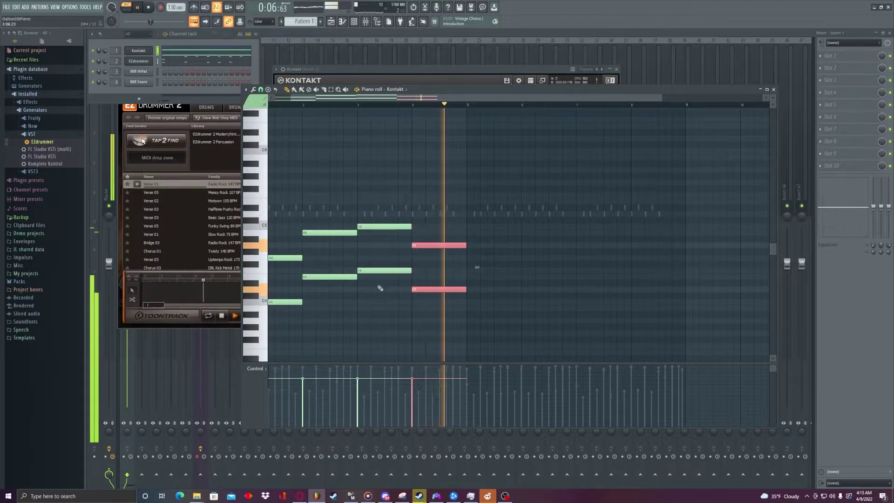
{"action": "left_click_drag", "start_coordinate": [383, 305], "coordinate": [394, 211]}
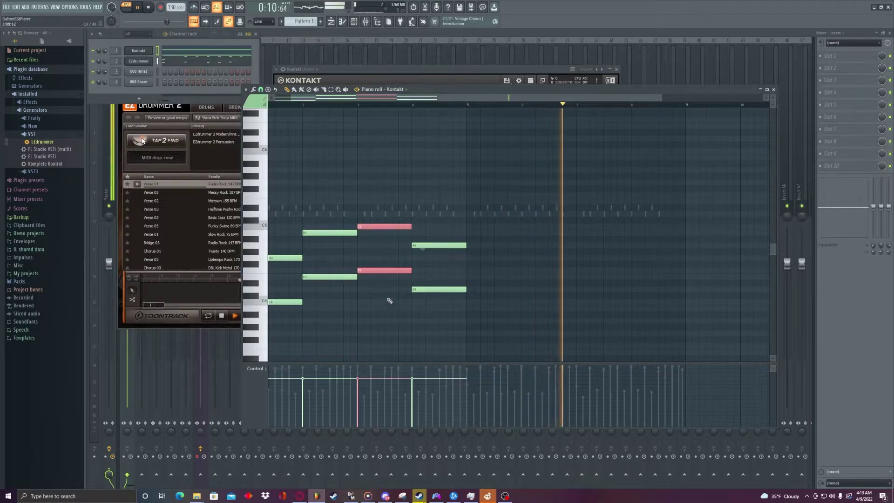
{"action": "left_click_drag", "start_coordinate": [379, 270], "coordinate": [481, 271]}
{"action": "left_click_drag", "start_coordinate": [467, 309], "coordinate": [370, 246]}
{"action": "left_click_drag", "start_coordinate": [446, 293], "coordinate": [427, 225]}
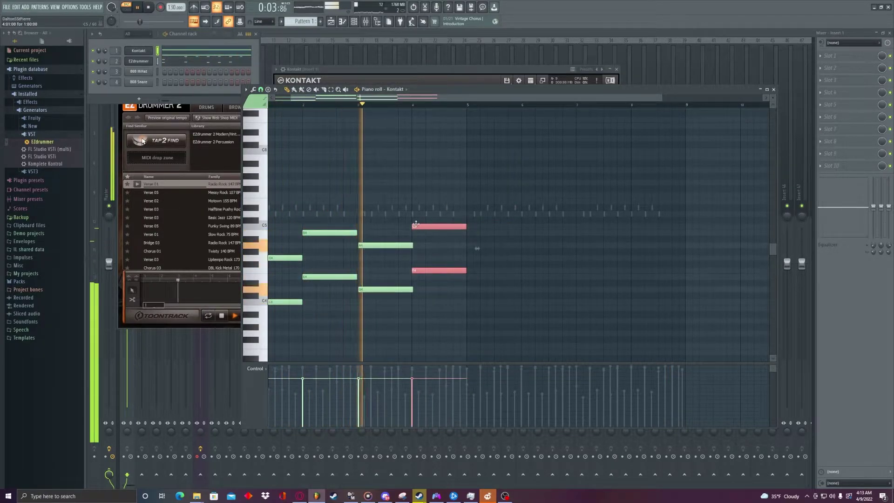
{"action": "left_click_drag", "start_coordinate": [368, 308], "coordinate": [379, 247]}
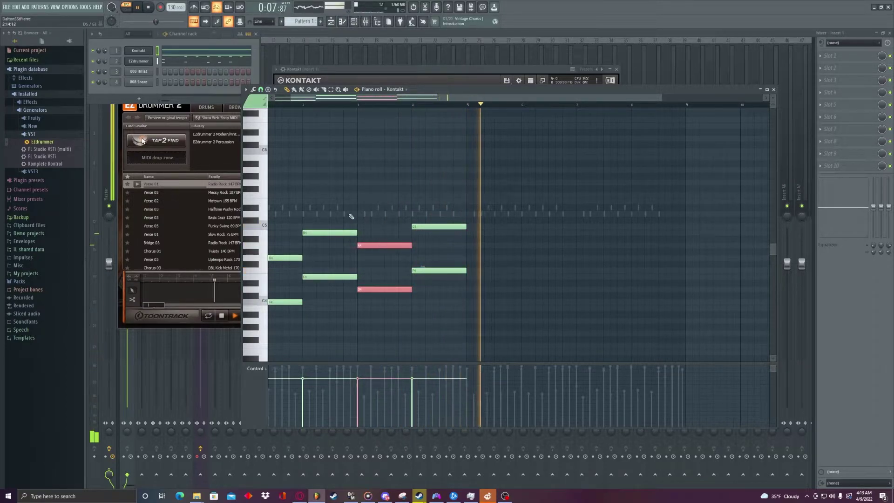
{"action": "key", "text": "space"}
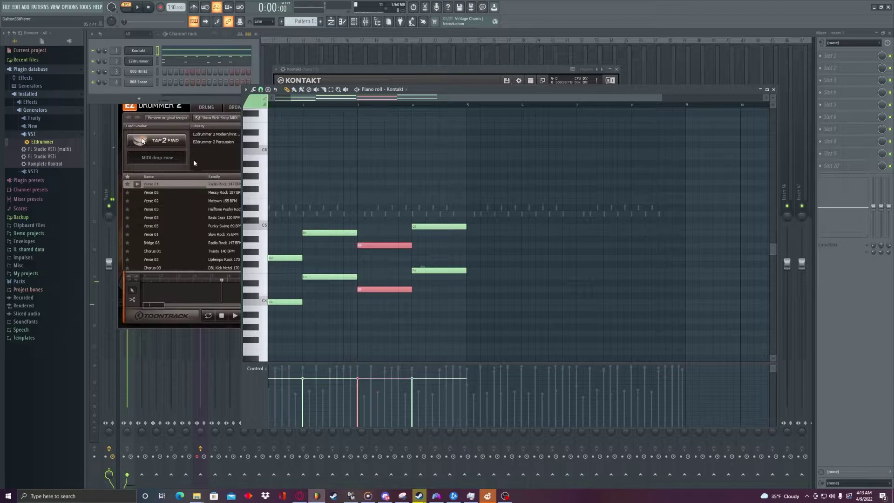
- Drag the EZdrummer window to the right to uncover the mixer strips
{"action": "left_click", "coordinate": [228, 168]}
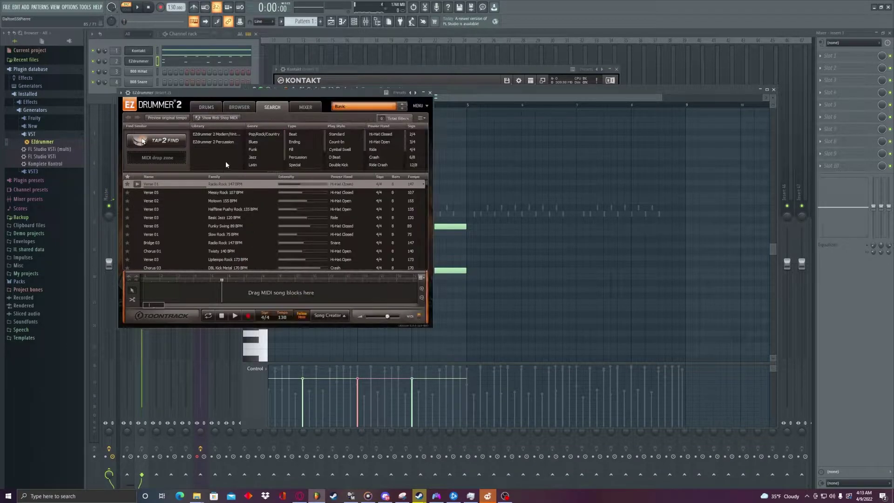
{"action": "left_click_drag", "start_coordinate": [289, 94], "coordinate": [526, 246]}
{"action": "left_click_drag", "start_coordinate": [439, 247], "coordinate": [539, 155]}
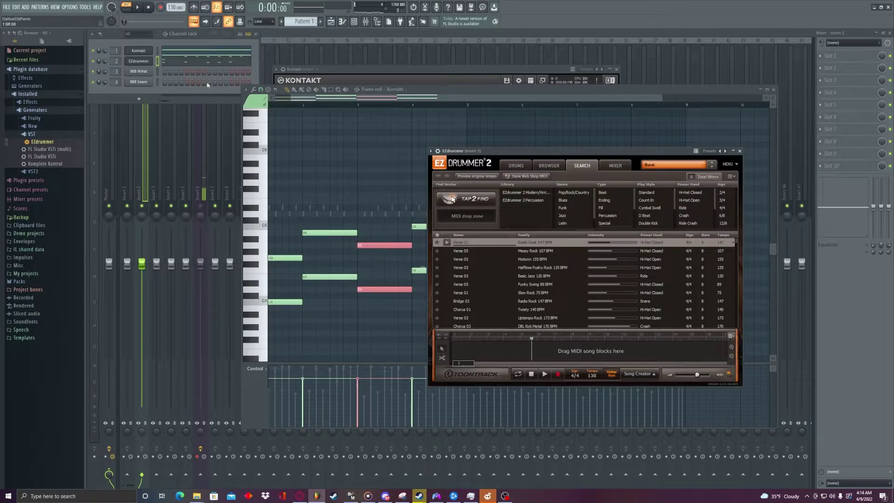
- Duplicate the four-chord progression into bars 5–8, play it back, then show the mixer with F9
{"action": "left_click", "coordinate": [454, 92]}
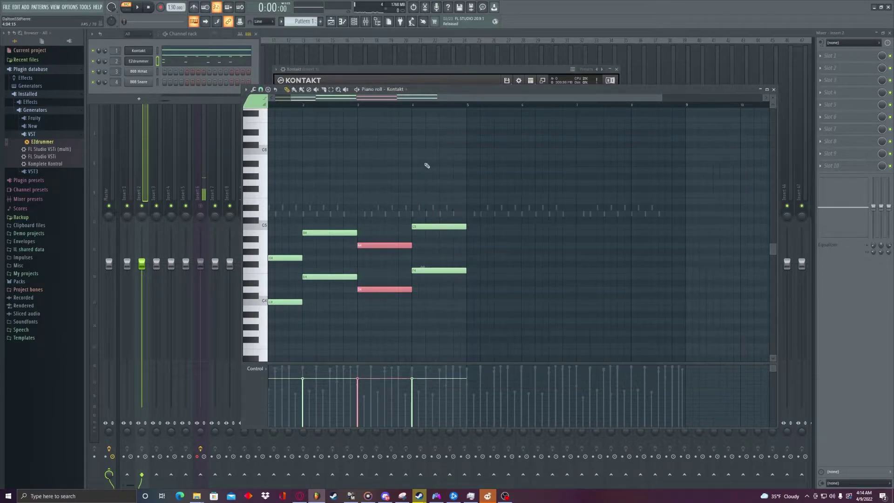
{"action": "left_click_drag", "start_coordinate": [385, 180], "coordinate": [465, 269]}
{"action": "key", "text": "ctrl+a"}
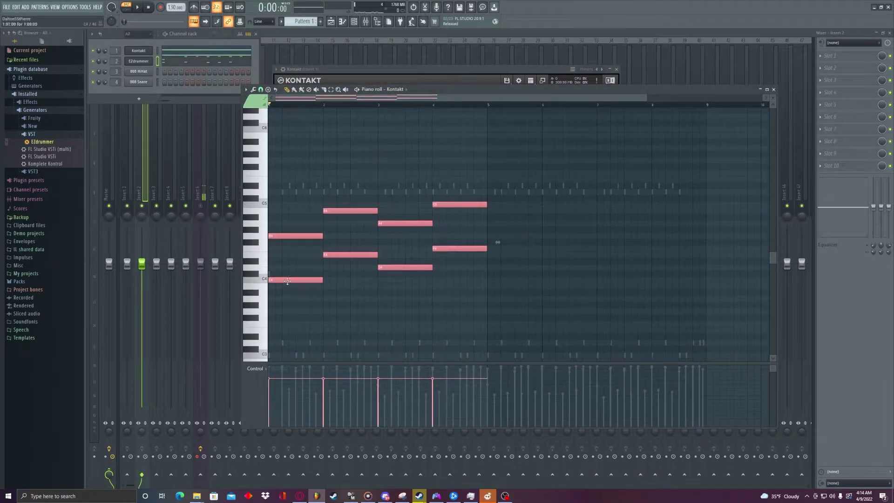
{"action": "left_click_drag", "start_coordinate": [287, 281], "coordinate": [506, 281]}
{"action": "scroll", "coordinate": [501, 110], "scroll_direction": "up", "scroll_amount": 5}
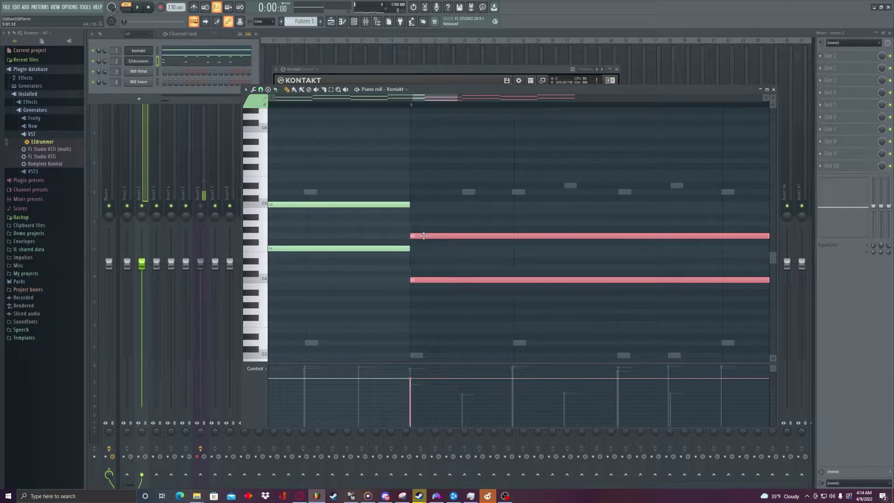
{"action": "scroll", "coordinate": [421, 99], "scroll_direction": "down", "scroll_amount": 5}
{"action": "key", "text": "space"}
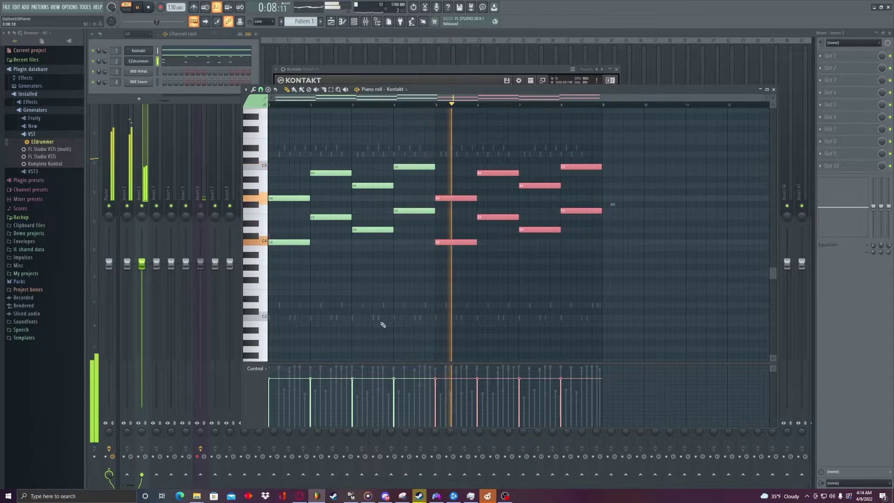
{"action": "key", "text": "space"}
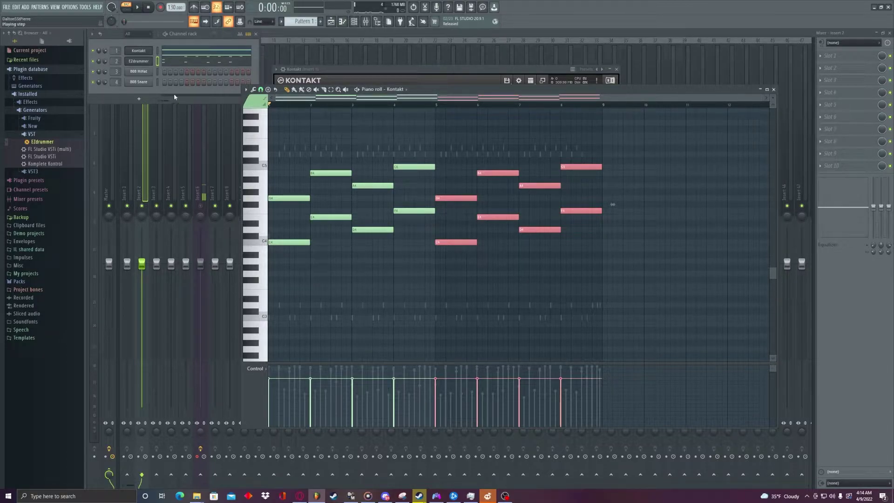
{"action": "key", "text": "F9"}
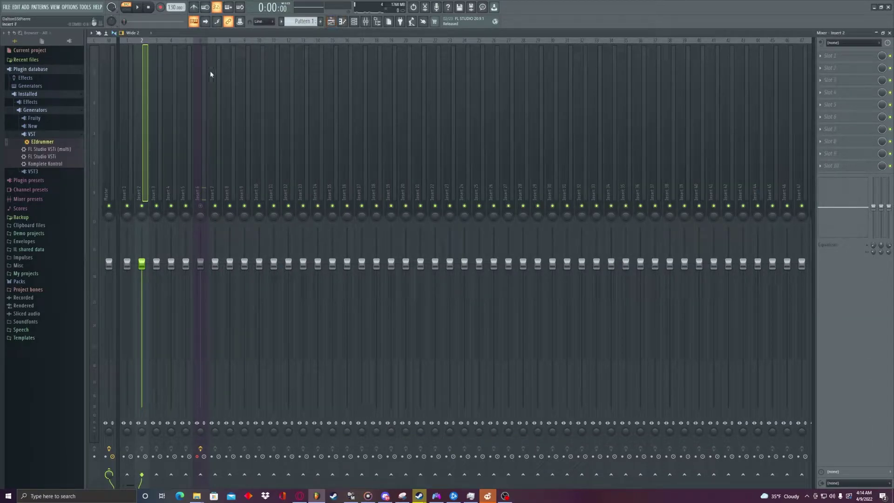
- Open Edison on insert 6, start song playback, and arm Edison's Record button
{"action": "left_click", "coordinate": [199, 112]}
{"action": "left_click", "coordinate": [855, 58]}
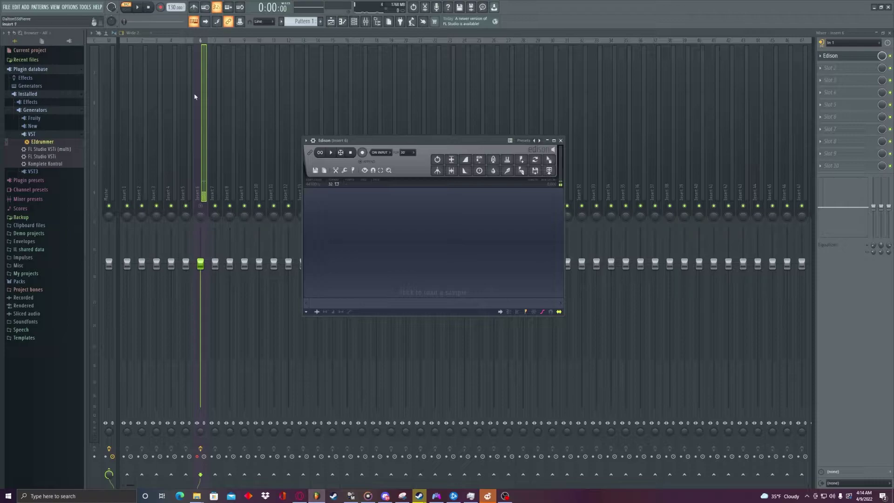
{"action": "left_click", "coordinate": [140, 8]}
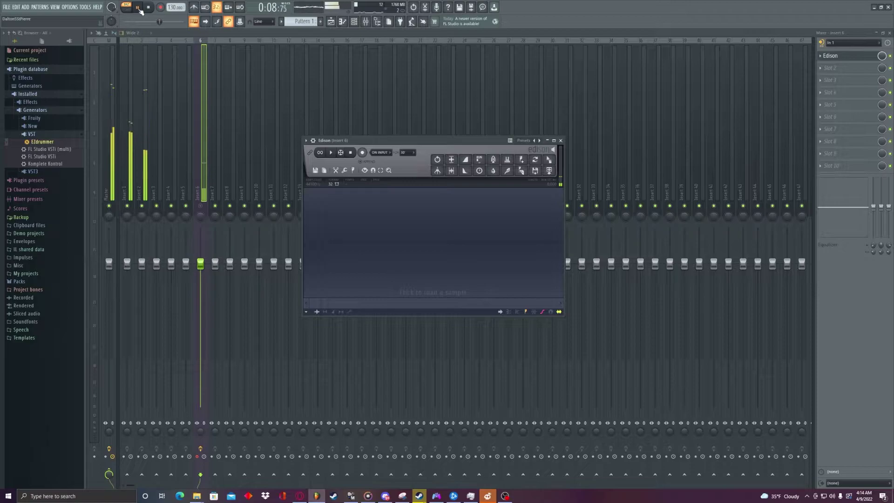
{"action": "left_click", "coordinate": [362, 153]}
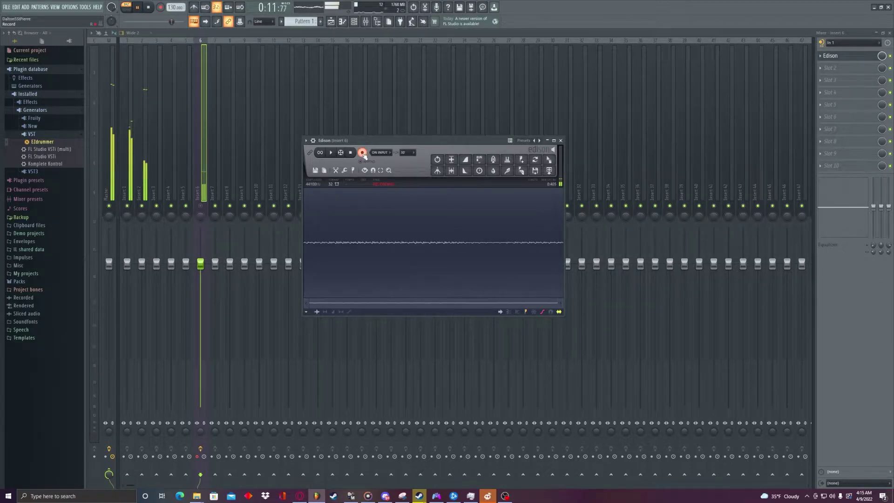
- Show the EZdrummer piano roll and jump playback ahead to around bar 8 while recording continues
{"action": "left_click", "coordinate": [343, 24]}
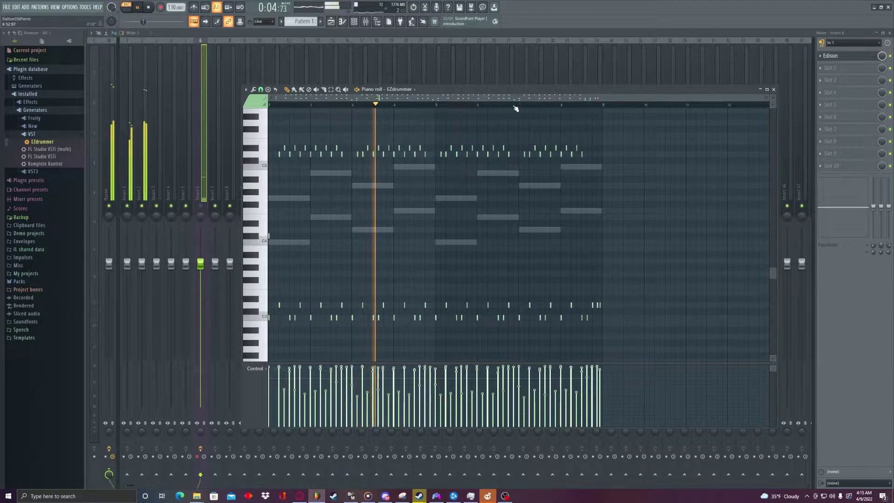
{"action": "left_click", "coordinate": [575, 105]}
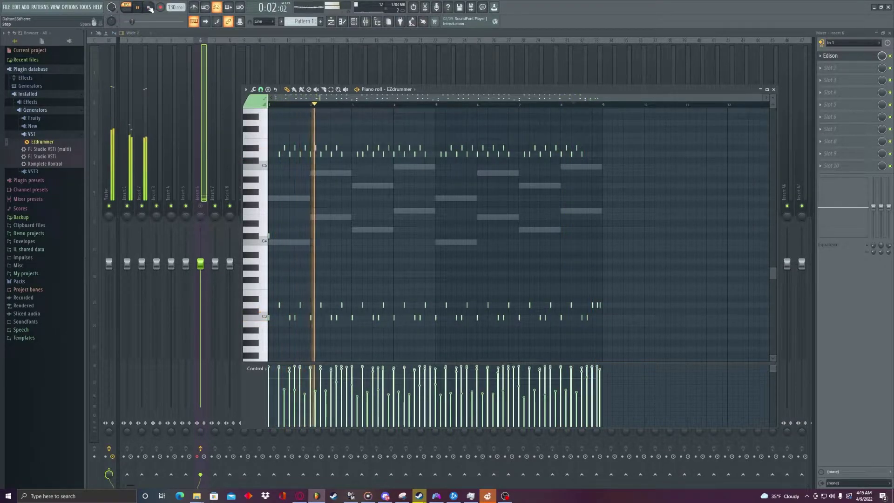
- Stop the song, close the piano roll, stop Edison recording and normalize the take
{"action": "key", "text": "space"}
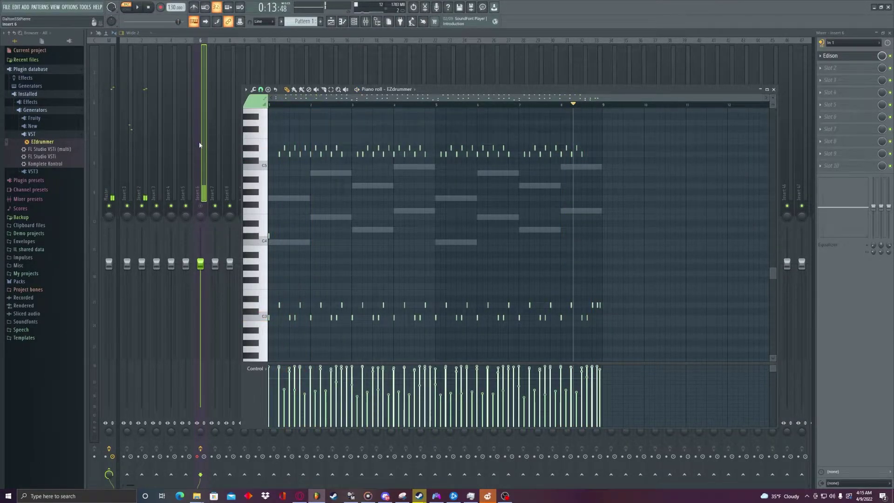
{"action": "key", "text": "F7"}
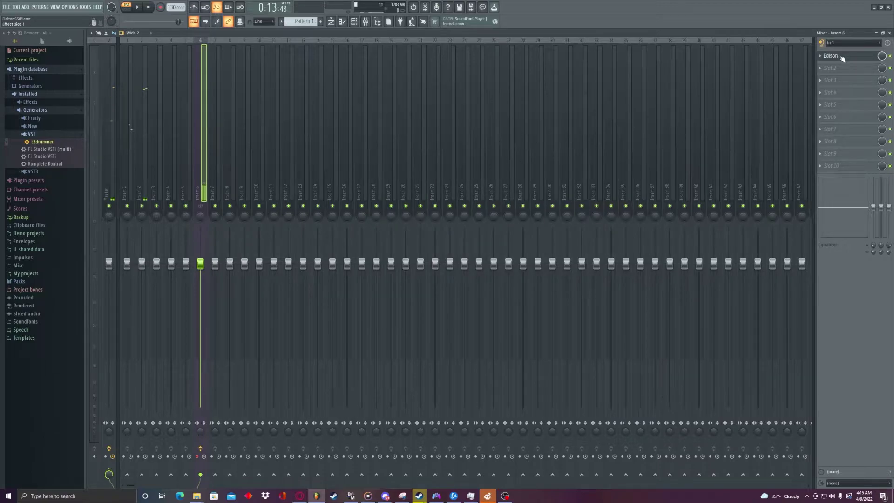
{"action": "left_click", "coordinate": [842, 58]}
{"action": "left_click", "coordinate": [350, 153]}
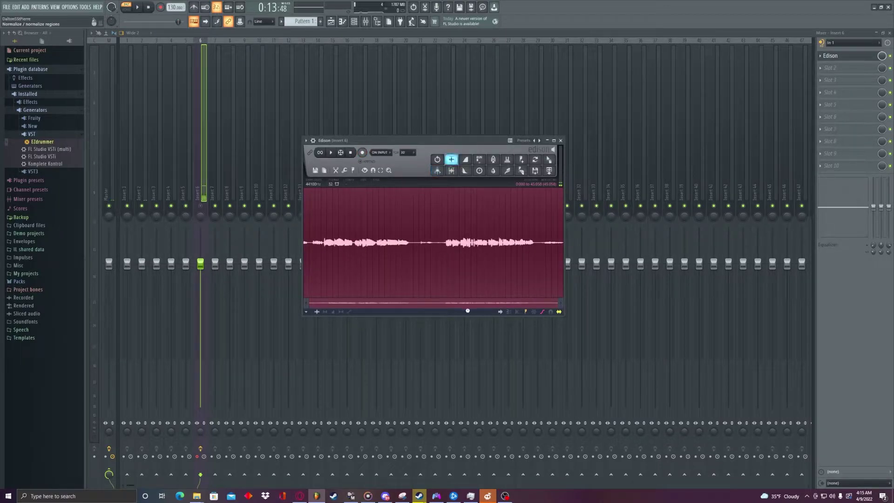
{"action": "left_click", "coordinate": [451, 159]}
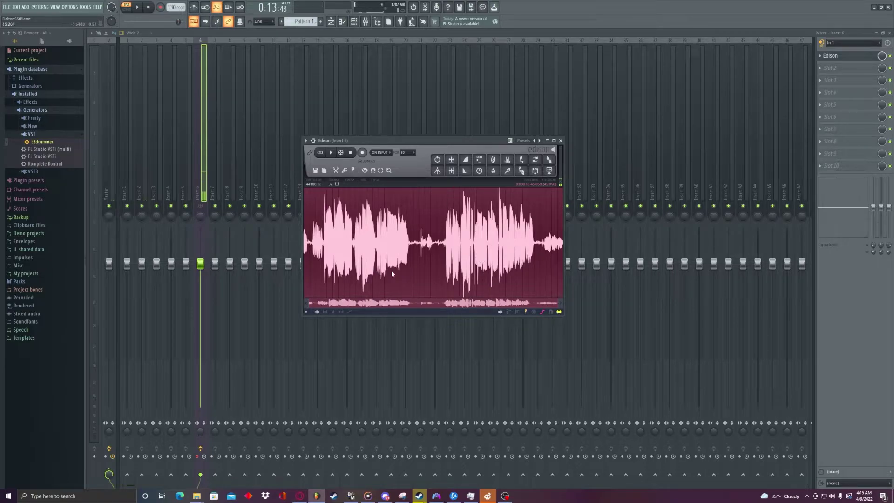
- Capture a noise profile from a quiet region in the take's second half
{"action": "left_click", "coordinate": [425, 264], "text": "shift"}
{"action": "left_click_drag", "start_coordinate": [553, 274], "coordinate": [440, 265]}
{"action": "left_click", "coordinate": [331, 153]}
{"action": "left_click", "coordinate": [507, 171]}
- Denoise the whole recording with Clean up, then select the vocal section to keep
{"action": "left_click", "coordinate": [440, 242]}
{"action": "left_click", "coordinate": [507, 173]}
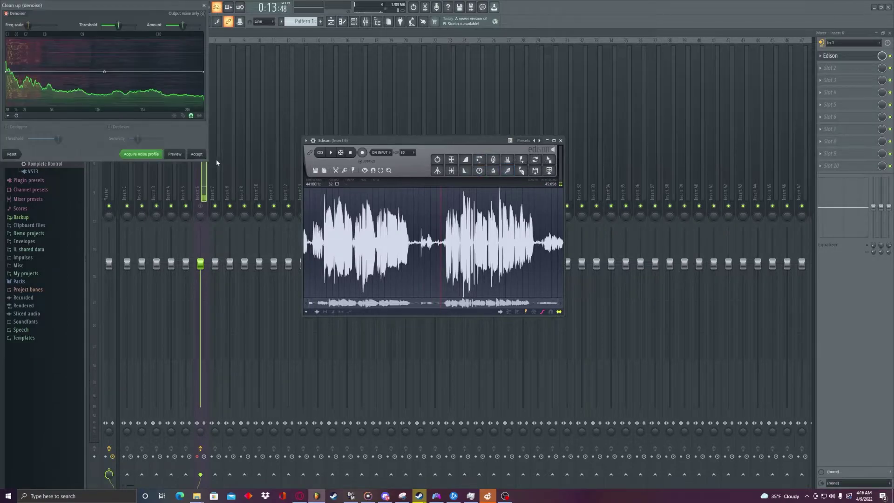
{"action": "left_click", "coordinate": [196, 154]}
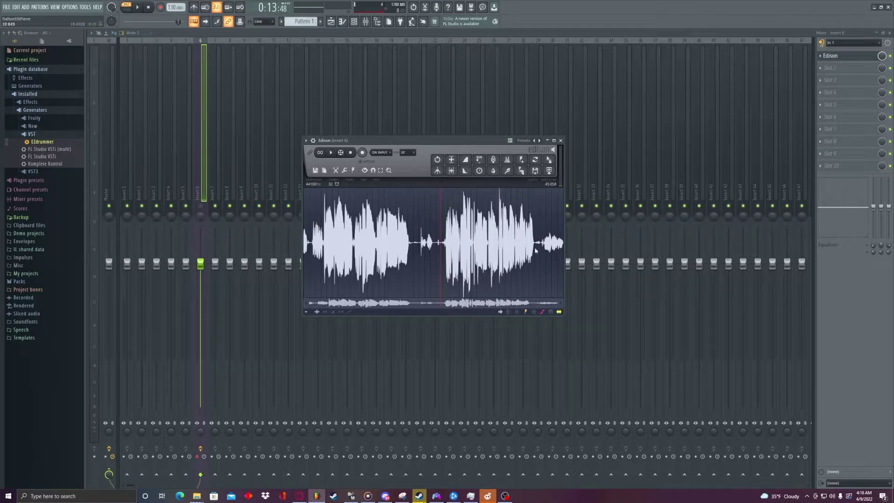
{"action": "left_click_drag", "start_coordinate": [311, 247], "coordinate": [537, 247]}
{"action": "left_click_drag", "start_coordinate": [311, 265], "coordinate": [422, 257]}
- Drag the selected Edison audio onto Playlist Track 1 as an audio clip
{"action": "left_click", "coordinate": [331, 21]}
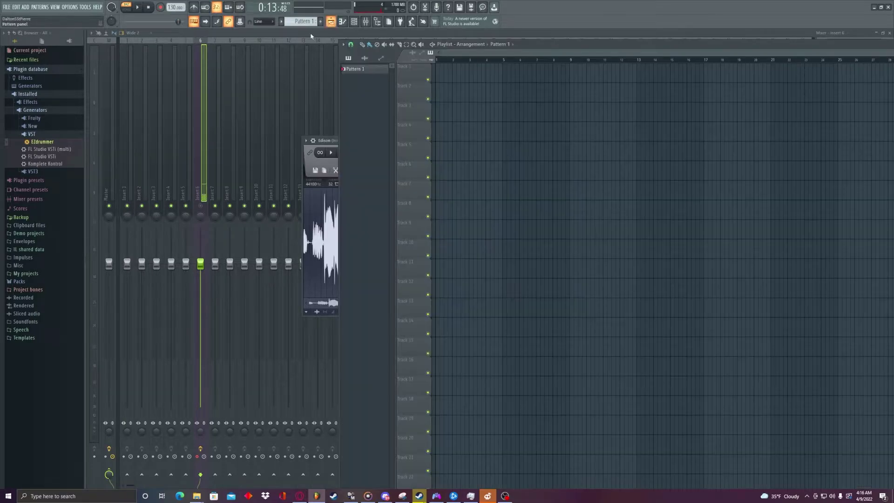
{"action": "left_click", "coordinate": [335, 145]}
{"action": "left_click_drag", "start_coordinate": [401, 139], "coordinate": [258, 140]}
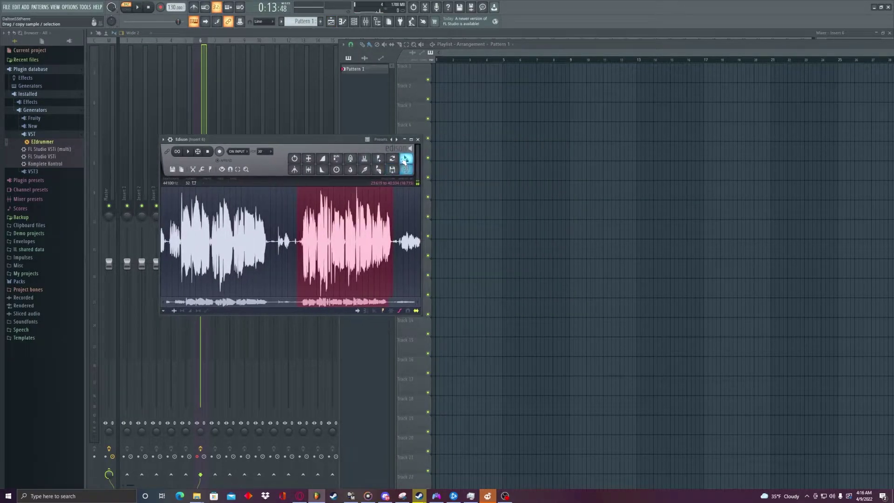
{"action": "left_click_drag", "start_coordinate": [406, 159], "coordinate": [505, 67]}
{"action": "scroll", "coordinate": [505, 74], "scroll_direction": "up", "scroll_amount": 5}
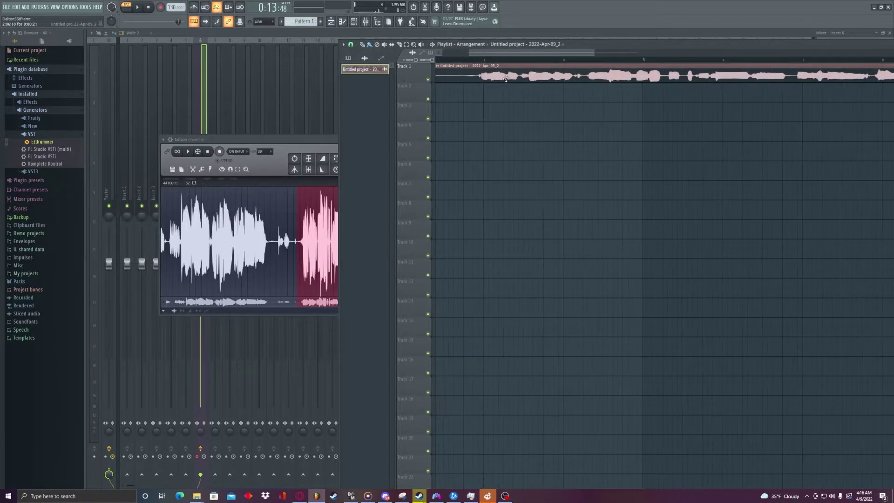
{"action": "scroll", "coordinate": [505, 78], "scroll_direction": "up", "scroll_amount": 3}
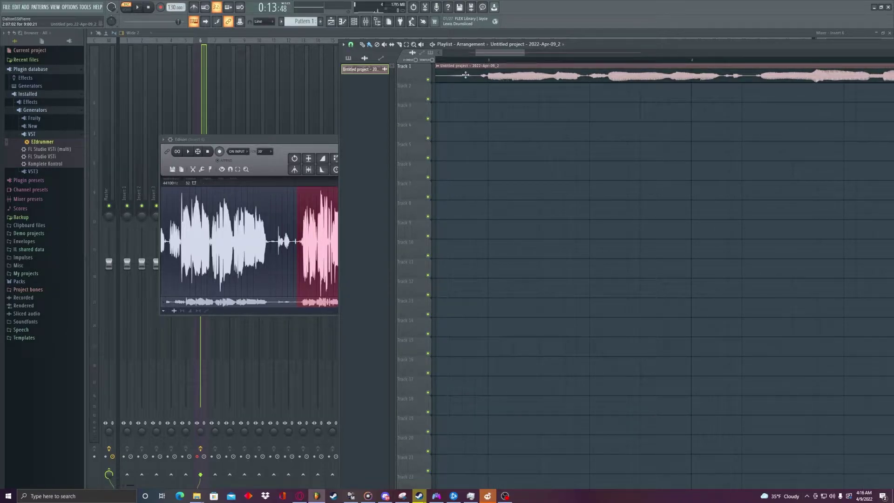
{"action": "scroll", "coordinate": [489, 77], "scroll_direction": "down", "scroll_amount": 2}
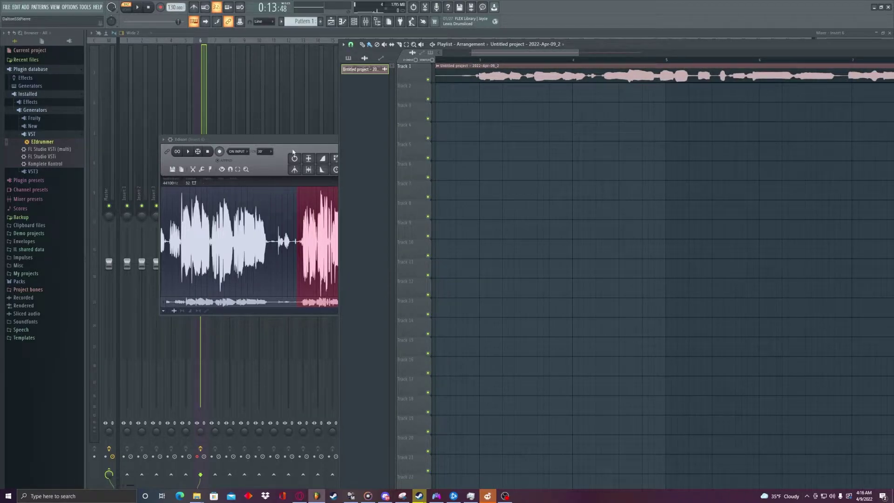
{"action": "left_click_drag", "start_coordinate": [293, 138], "coordinate": [230, 84]}
{"action": "left_click", "coordinate": [233, 54]}
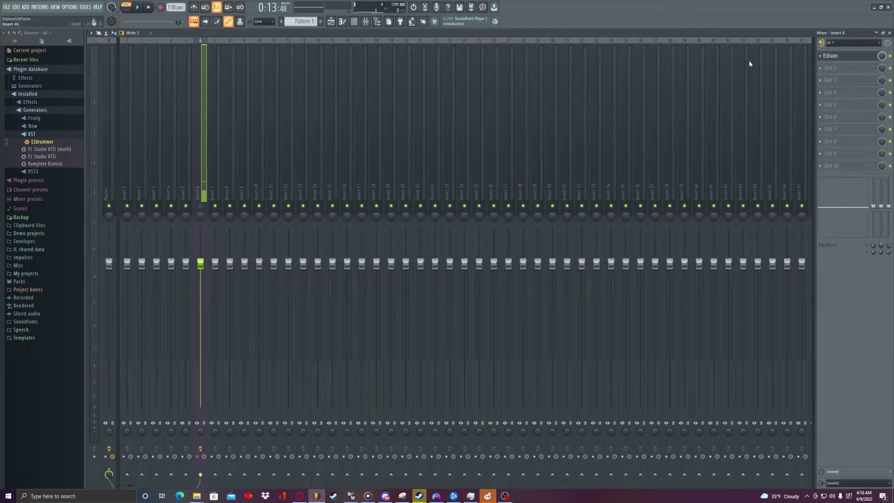
- Paint Pattern 1 onto Playlist Track 2 near bar 3
{"action": "left_click", "coordinate": [331, 23]}
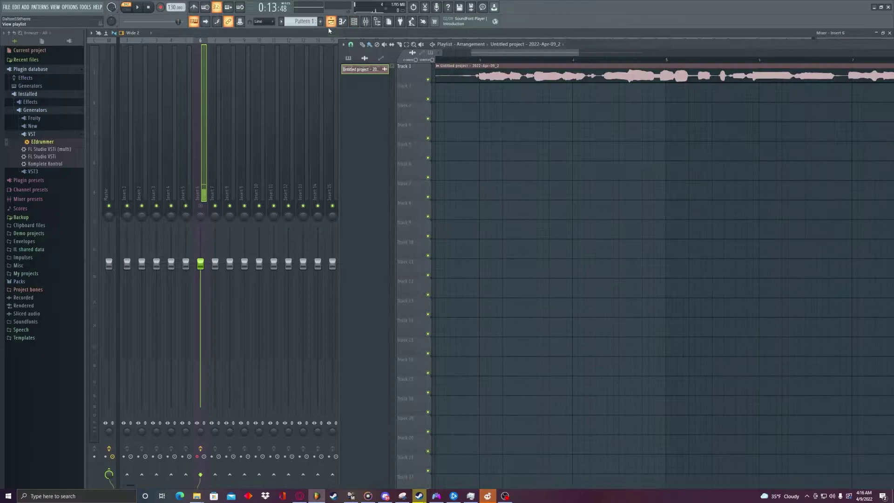
{"action": "left_click", "coordinate": [472, 99]}
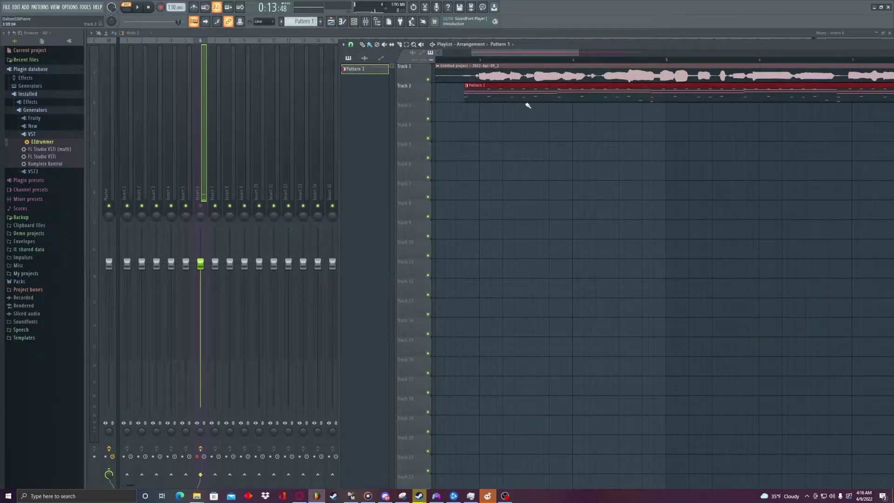
{"action": "scroll", "coordinate": [486, 96], "scroll_direction": "up", "scroll_amount": 4}
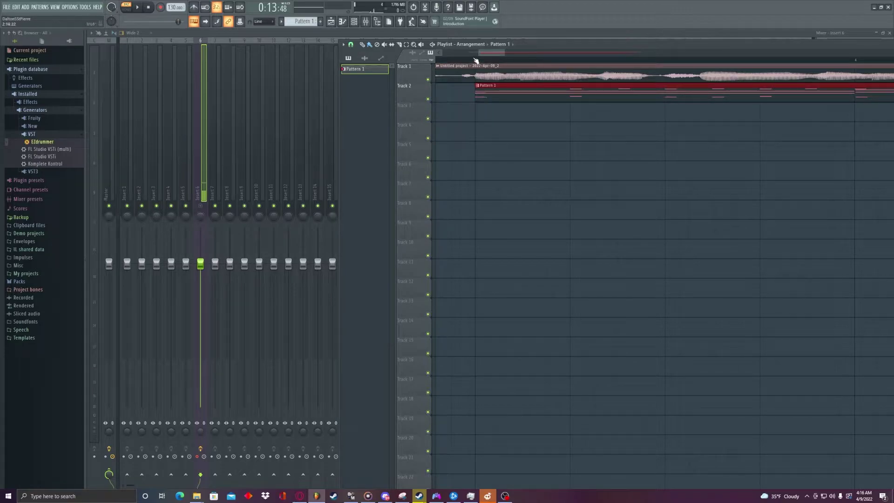
{"action": "scroll", "coordinate": [480, 60], "scroll_direction": "down", "scroll_amount": 2}
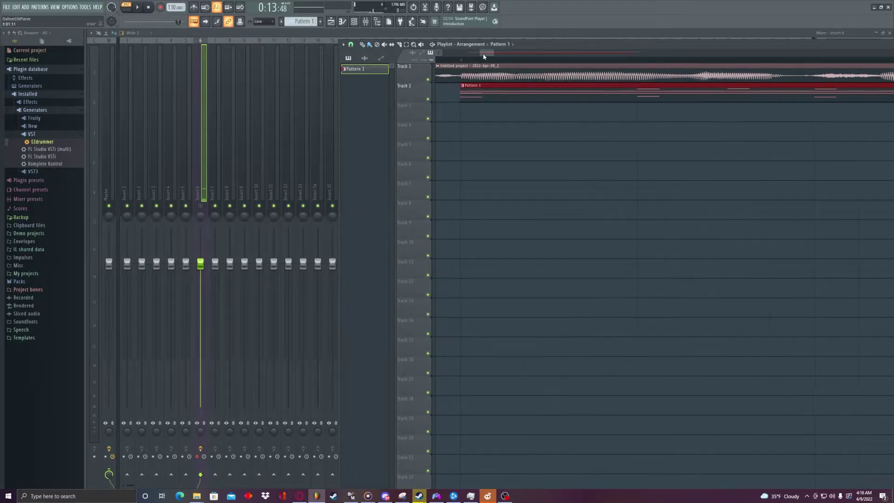
{"action": "scroll", "coordinate": [484, 58], "scroll_direction": "up", "scroll_amount": 2}
- Open the vocal audio clip's channel settings and route it to mixer insert 3
{"action": "left_click", "coordinate": [507, 75]}
{"action": "left_click", "coordinate": [506, 75]}
{"action": "scroll", "coordinate": [498, 60], "scroll_direction": "down", "scroll_amount": 2}
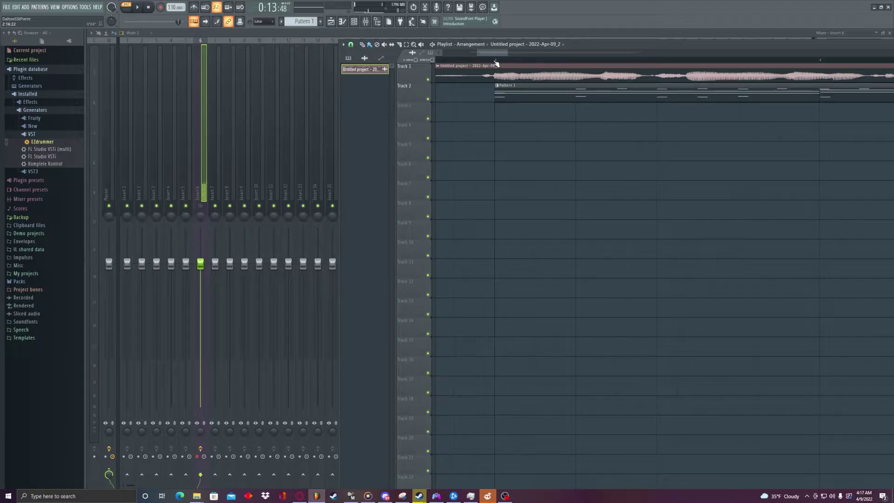
{"action": "scroll", "coordinate": [496, 64], "scroll_direction": "down", "scroll_amount": 5}
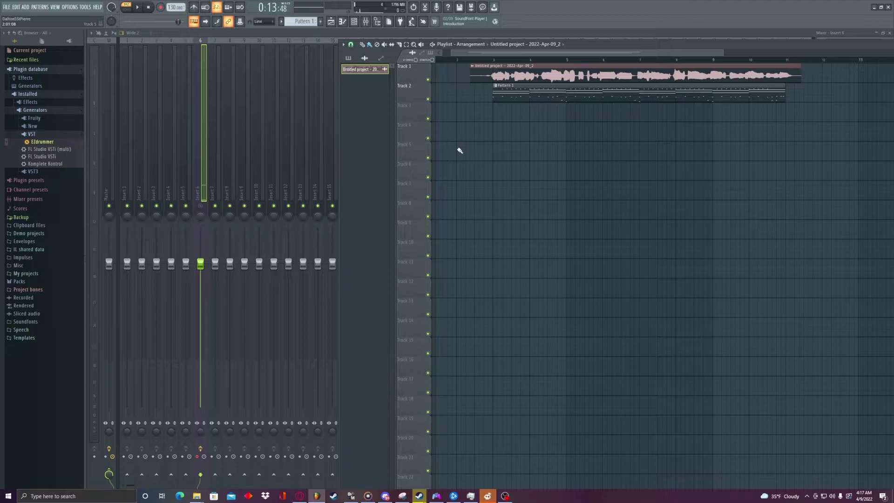
{"action": "double_click", "coordinate": [500, 65]}
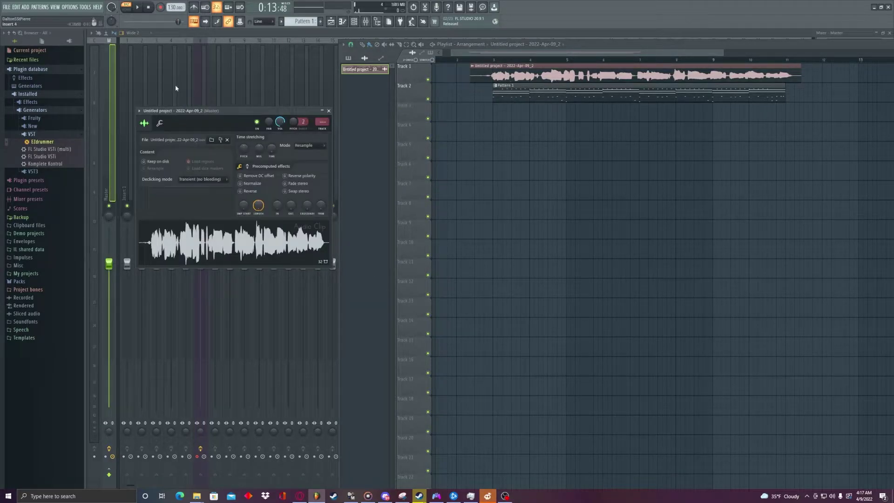
{"action": "scroll", "coordinate": [322, 122], "scroll_direction": "up", "scroll_amount": 3}
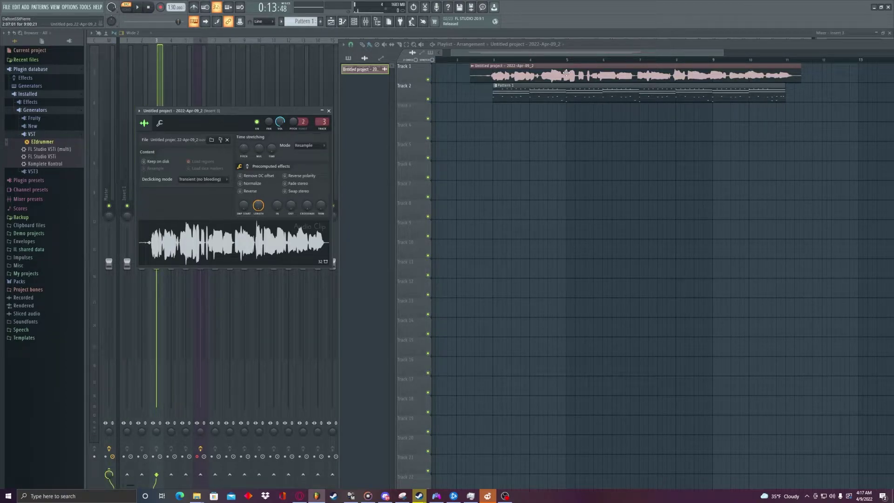
- Load Pitcher from the full effect plugin list into insert 3's Slot 1
{"action": "left_click", "coordinate": [160, 70]}
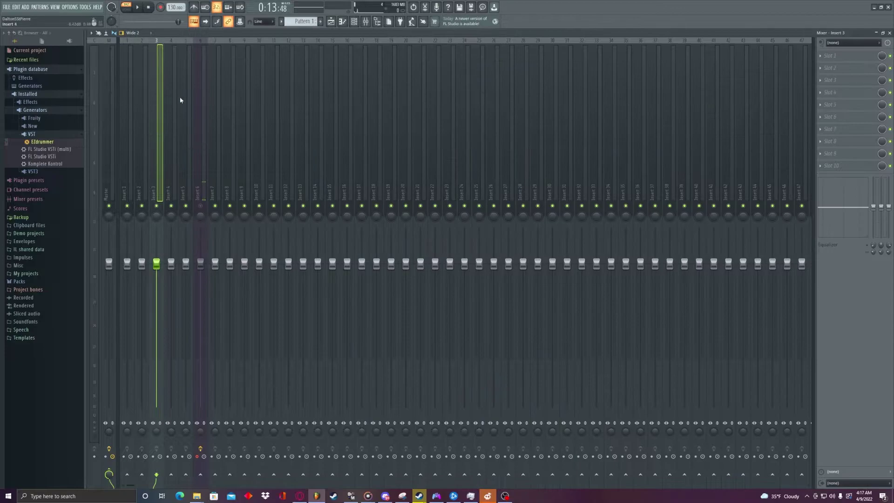
{"action": "left_click", "coordinate": [831, 56]}
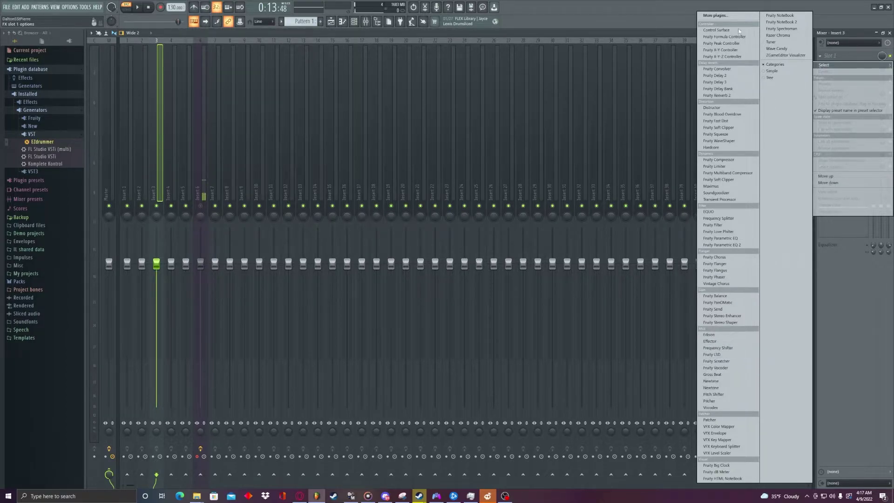
{"action": "left_click", "coordinate": [715, 15]}
{"action": "scroll", "coordinate": [473, 352], "scroll_direction": "down", "scroll_amount": 1}
{"action": "scroll", "coordinate": [473, 351], "scroll_direction": "down", "scroll_amount": 1}
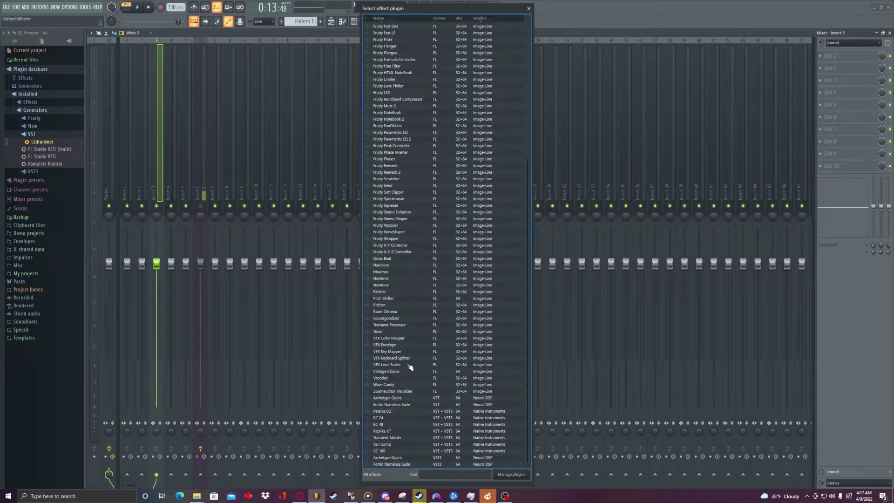
{"action": "double_click", "coordinate": [384, 306]}
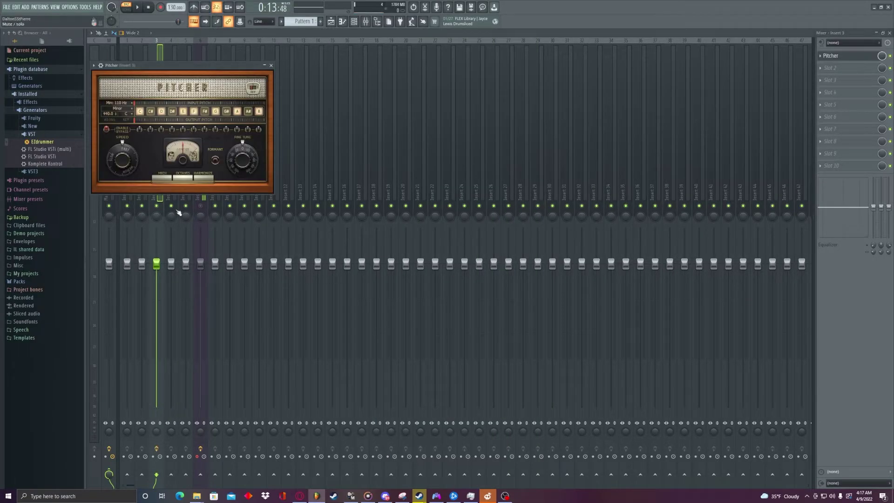
{"action": "left_click_drag", "start_coordinate": [169, 73], "coordinate": [400, 96]}
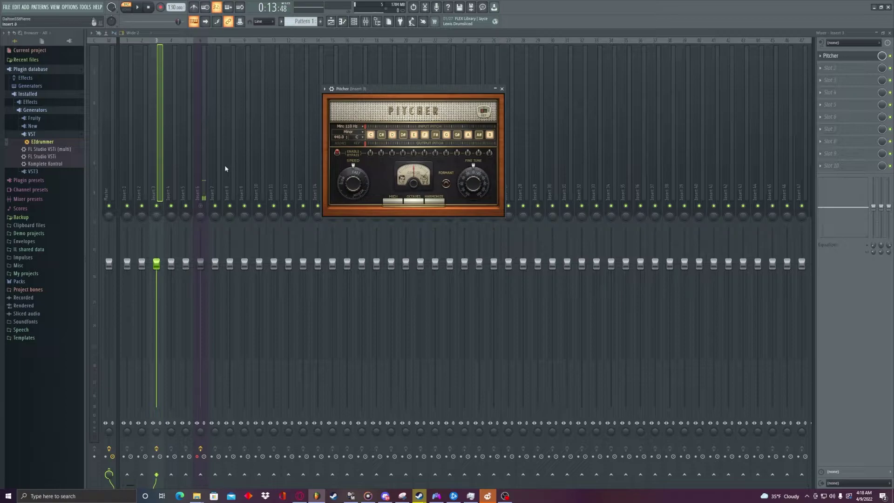
- Load Pitch Shifter into Slot 1 of mixer insert 4
{"action": "left_click", "coordinate": [173, 168]}
{"action": "left_click", "coordinate": [834, 57]}
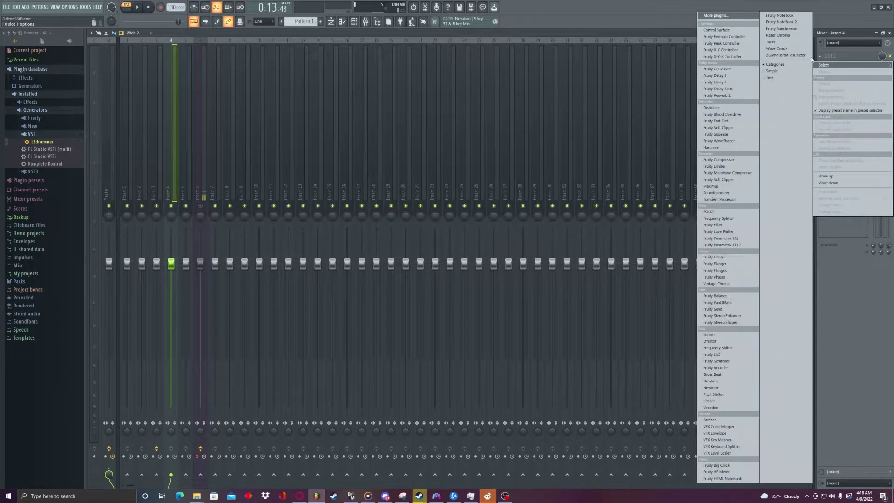
{"action": "left_click", "coordinate": [715, 15]}
{"action": "scroll", "coordinate": [427, 253], "scroll_direction": "down", "scroll_amount": 7}
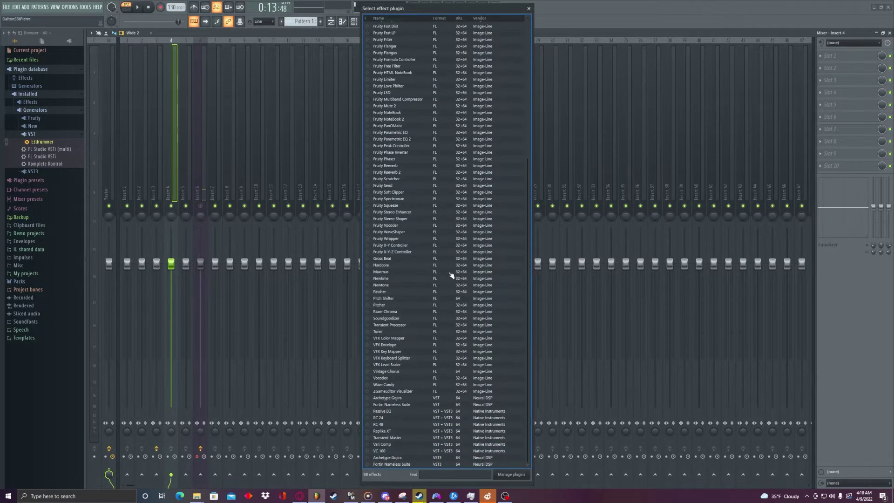
{"action": "double_click", "coordinate": [390, 298]}
{"action": "left_click_drag", "start_coordinate": [255, 85], "coordinate": [447, 91]}
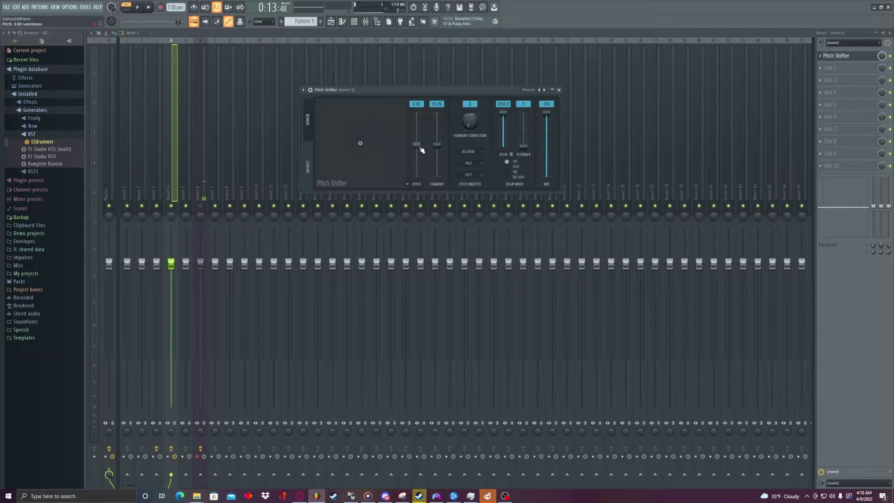
- Set Pitch Shifter's pitch to +1.00 semitones and formant correction to 100
{"action": "left_click_drag", "start_coordinate": [417, 145], "coordinate": [417, 131]}
{"action": "left_click_drag", "start_coordinate": [469, 122], "coordinate": [469, 110]}
{"action": "left_click_drag", "start_coordinate": [481, 151], "coordinate": [481, 139]}
- Reopen insert 3's Pitcher and change its scale from C minor to Major
{"action": "left_click", "coordinate": [204, 148]}
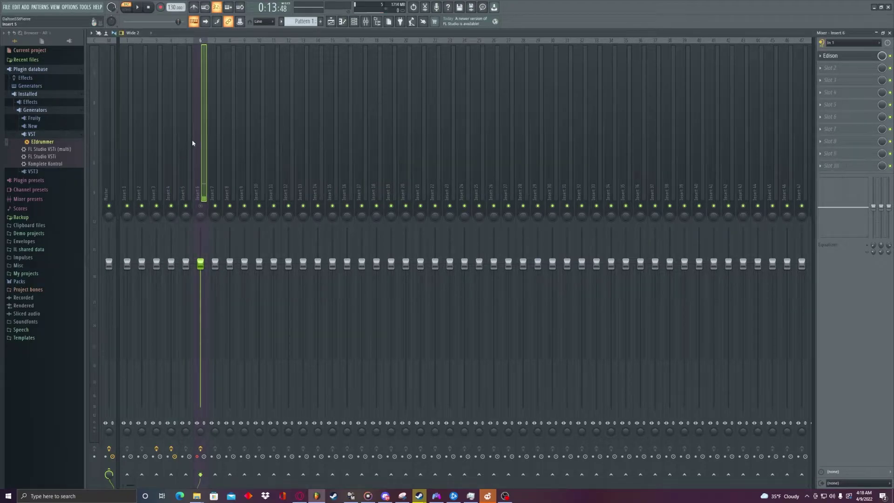
{"action": "left_click_drag", "start_coordinate": [192, 143], "coordinate": [162, 156]}
{"action": "left_click", "coordinate": [835, 56]}
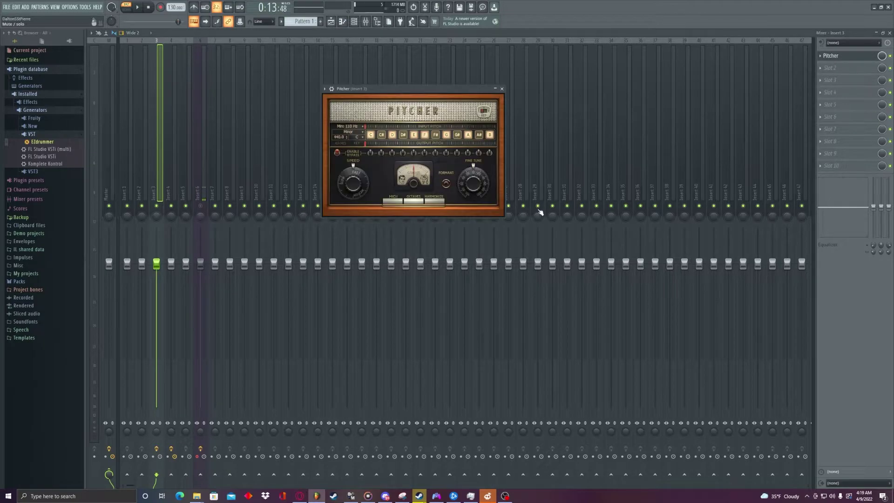
{"action": "left_click", "coordinate": [357, 137]}
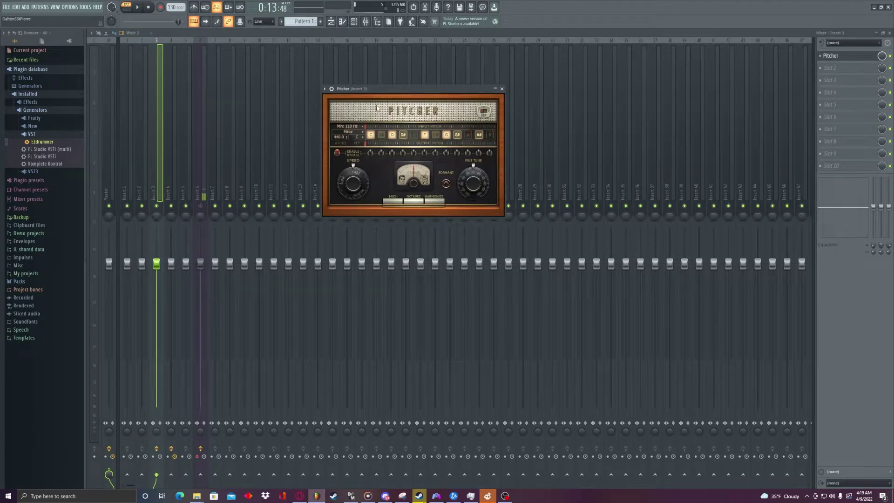
{"action": "left_click", "coordinate": [351, 135]}
{"action": "left_click", "coordinate": [351, 136]}
{"action": "left_click", "coordinate": [350, 135]}
{"action": "left_click", "coordinate": [379, 126]}
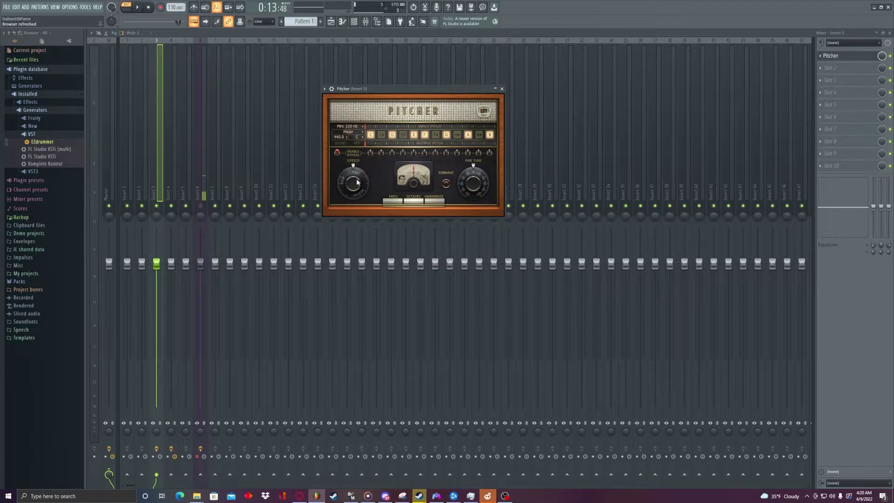
- Drag a copy of insert 6's Edison audio onto Playlist Track 3
{"action": "left_click_drag", "start_coordinate": [411, 93], "coordinate": [484, 105]}
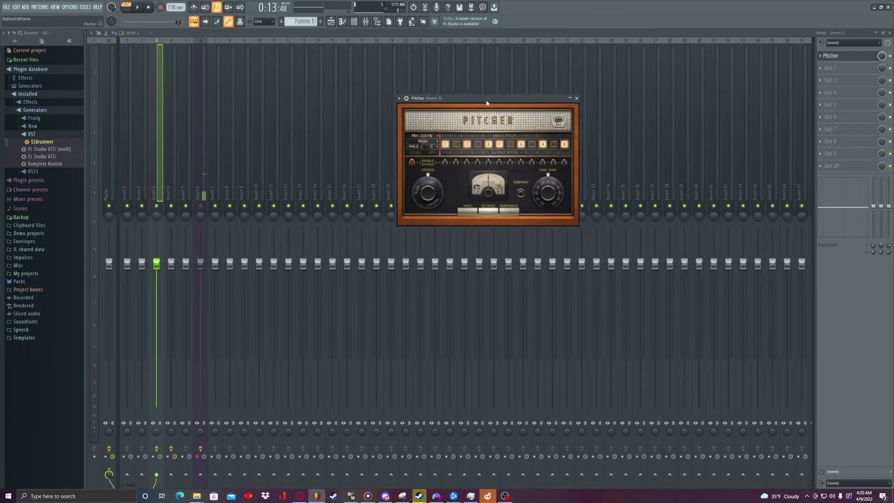
{"action": "left_click", "coordinate": [207, 150]}
{"action": "left_click", "coordinate": [833, 55]}
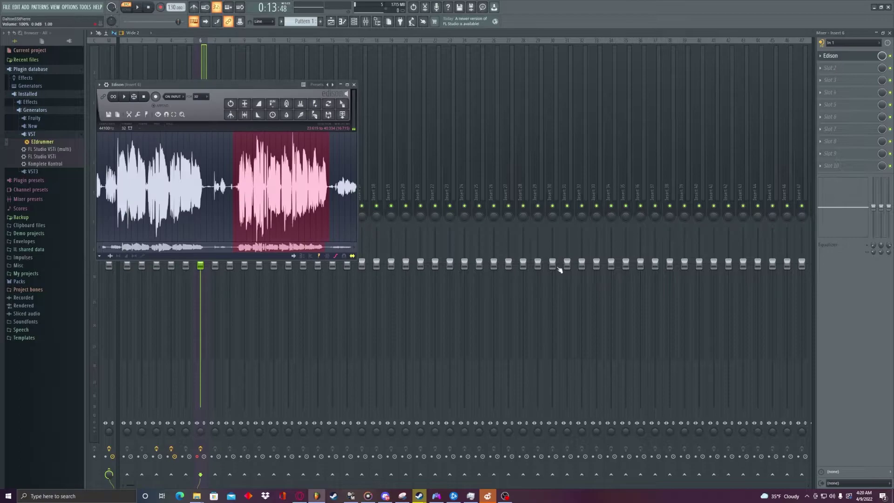
{"action": "left_click", "coordinate": [330, 22]}
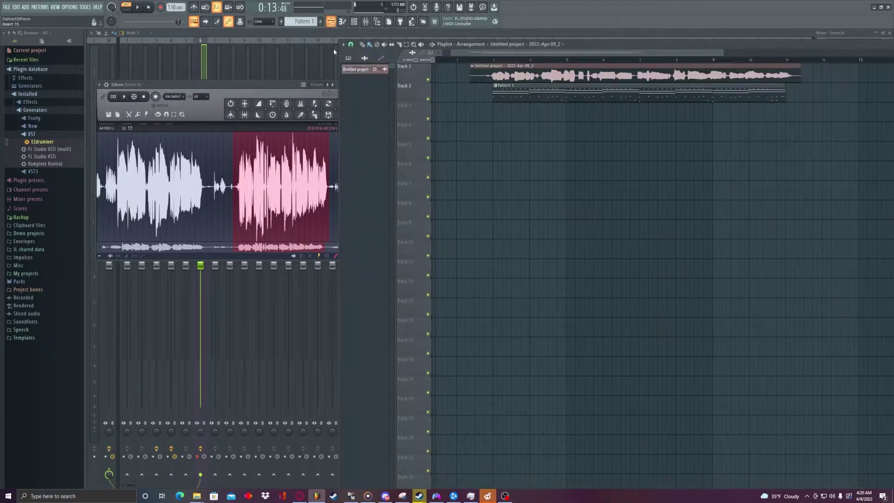
{"action": "left_click_drag", "start_coordinate": [345, 108], "coordinate": [507, 117]}
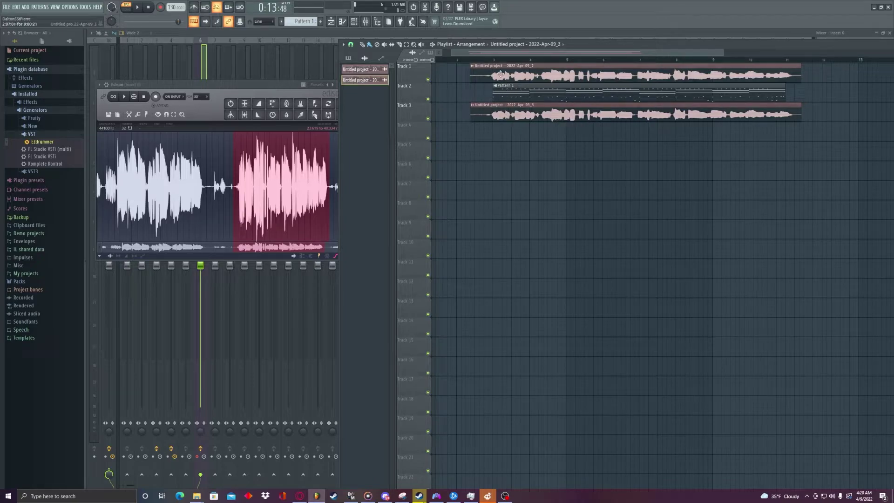
- Route the new Track 3 clip to mixer insert 4
{"action": "double_click", "coordinate": [507, 118]}
{"action": "key", "text": "ctrl+shift+l"}
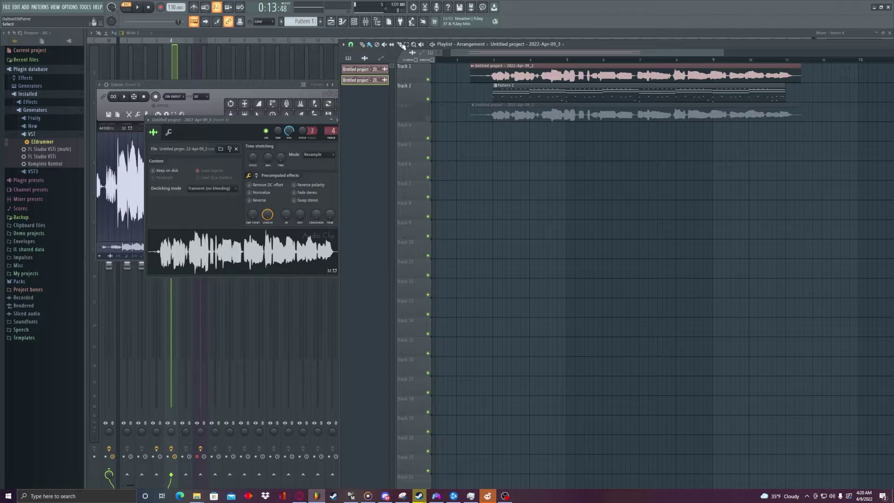
{"action": "left_click", "coordinate": [365, 21]}
- Add Fruity Parametric EQ 2 to Slot 2 of mixer insert 3
{"action": "left_click", "coordinate": [160, 170]}
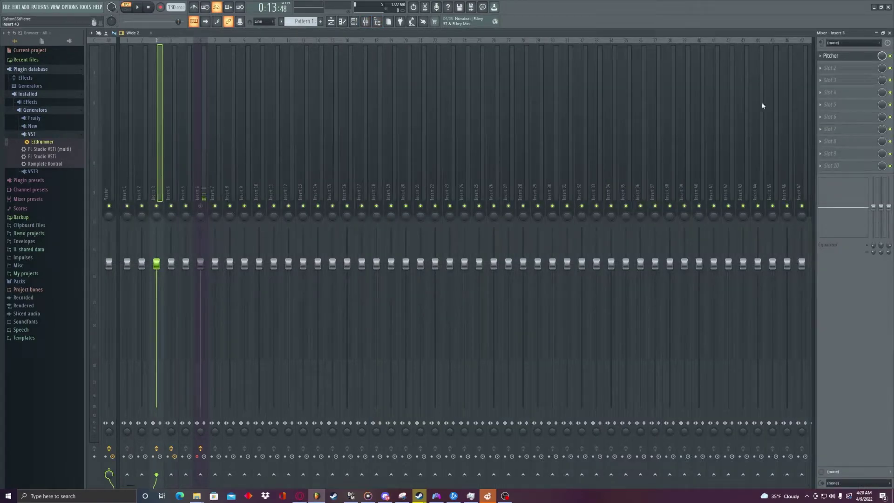
{"action": "left_click", "coordinate": [830, 68]}
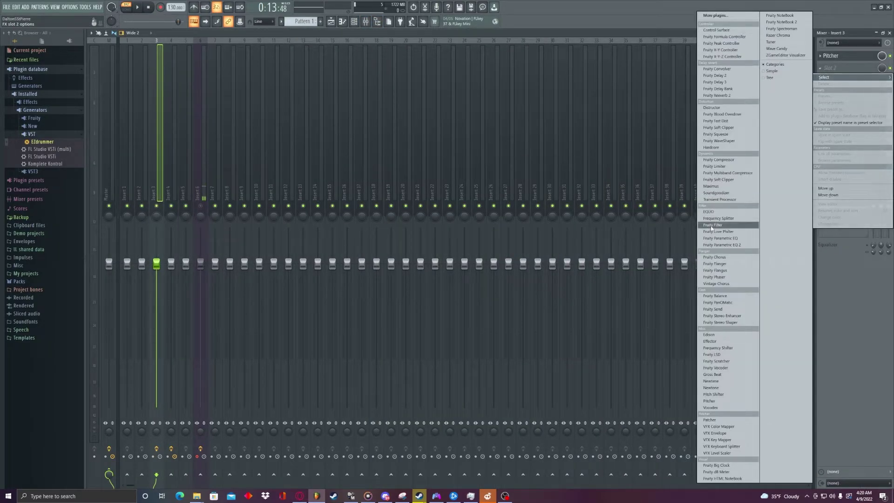
{"action": "left_click", "coordinate": [708, 245]}
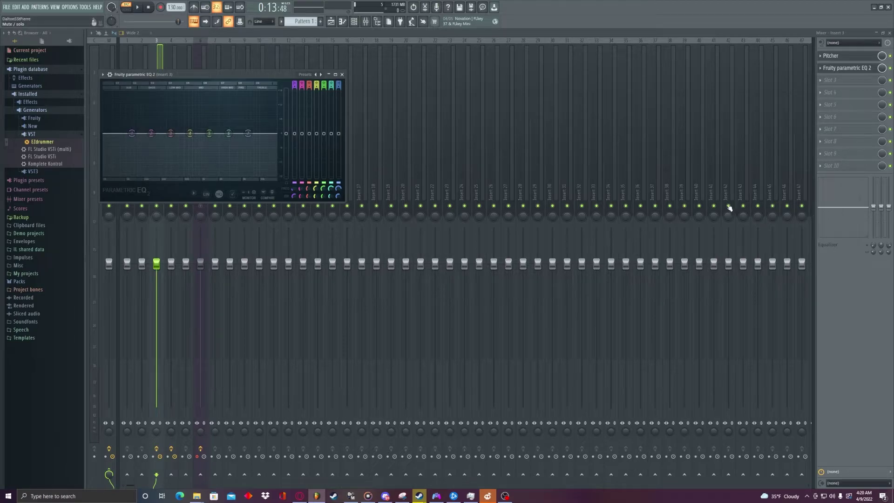
- Compare the effect chains of inserts 3 and 4, ending on insert 3
{"action": "left_click", "coordinate": [175, 60]}
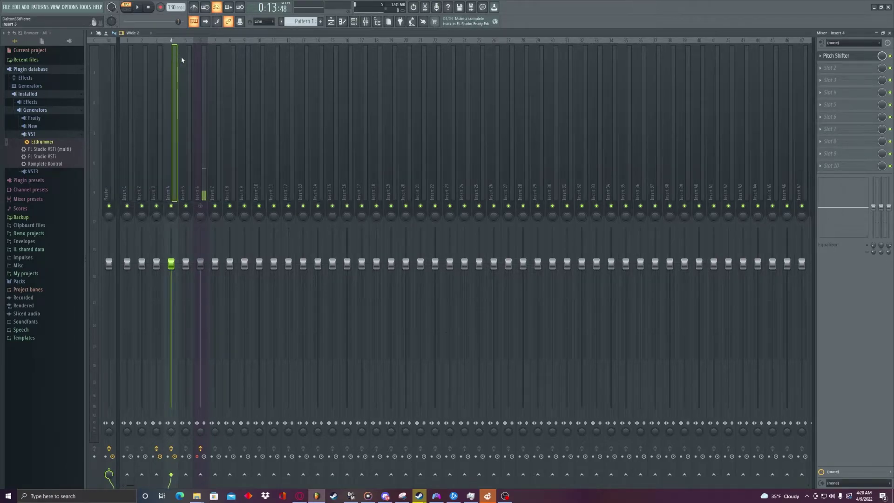
{"action": "left_click", "coordinate": [160, 78]}
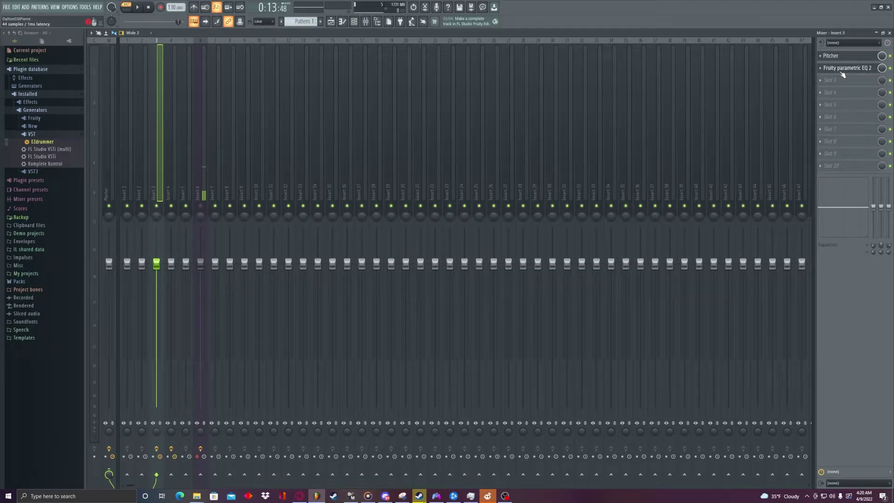
{"action": "left_click", "coordinate": [171, 185]}
{"action": "left_click", "coordinate": [158, 182]}
{"action": "left_click", "coordinate": [175, 166]}
{"action": "left_click", "coordinate": [156, 168]}
{"action": "left_click", "coordinate": [165, 165]}
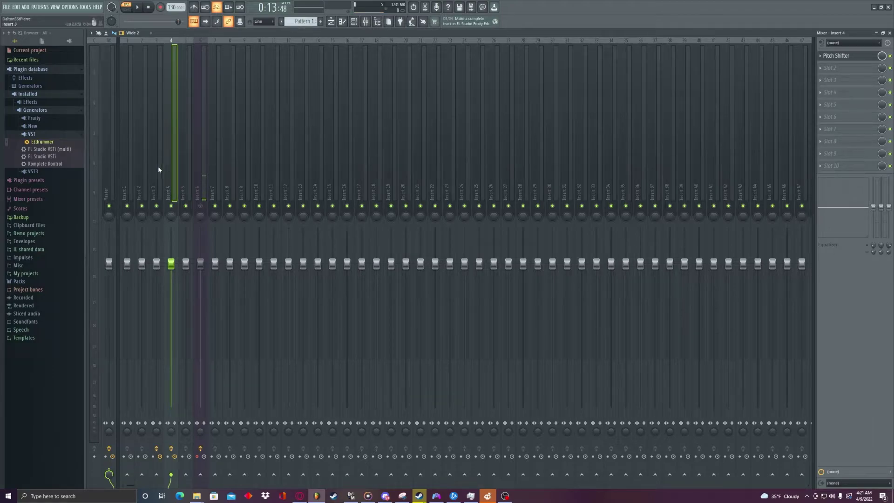
{"action": "left_click", "coordinate": [158, 166]}
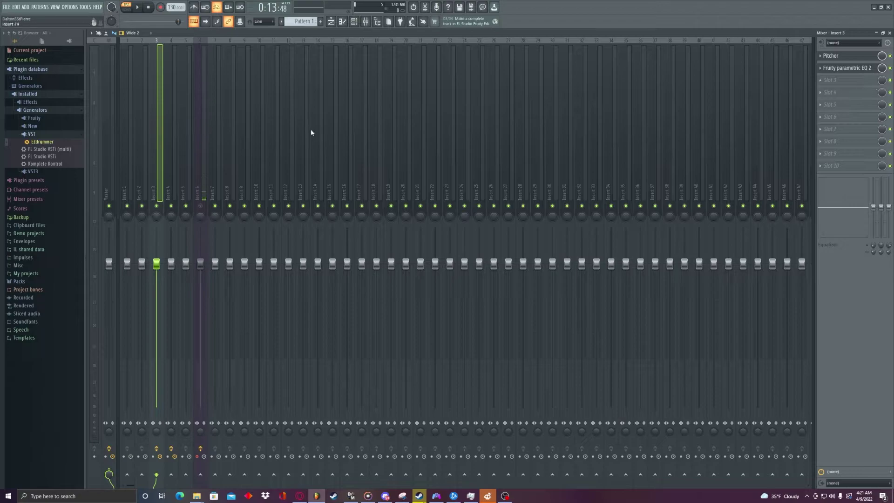
{"action": "left_click", "coordinate": [168, 156]}
{"action": "left_click", "coordinate": [159, 156]}
{"action": "left_click", "coordinate": [171, 148]}
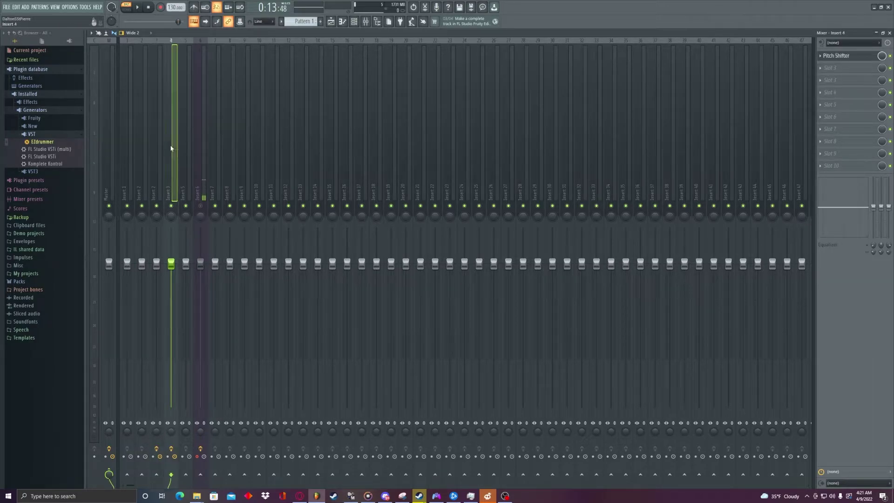
{"action": "left_click", "coordinate": [159, 174]}
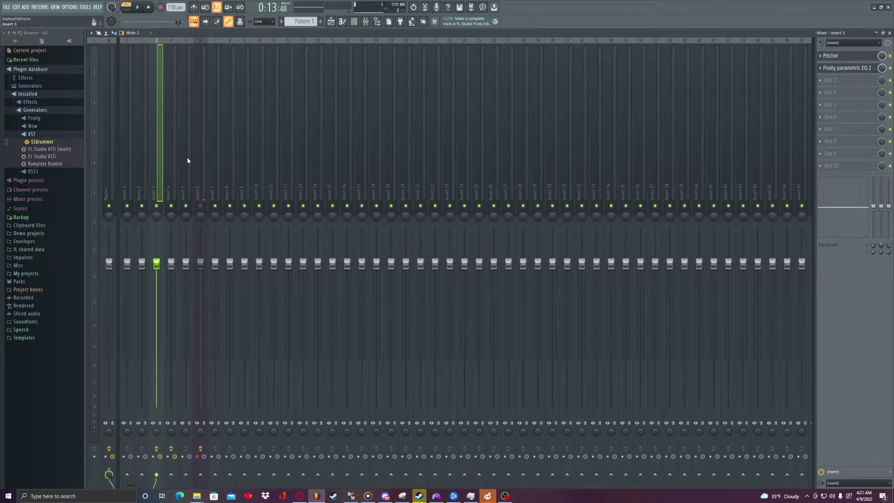
{"action": "left_click", "coordinate": [844, 69]}
{"action": "left_click", "coordinate": [315, 75]}
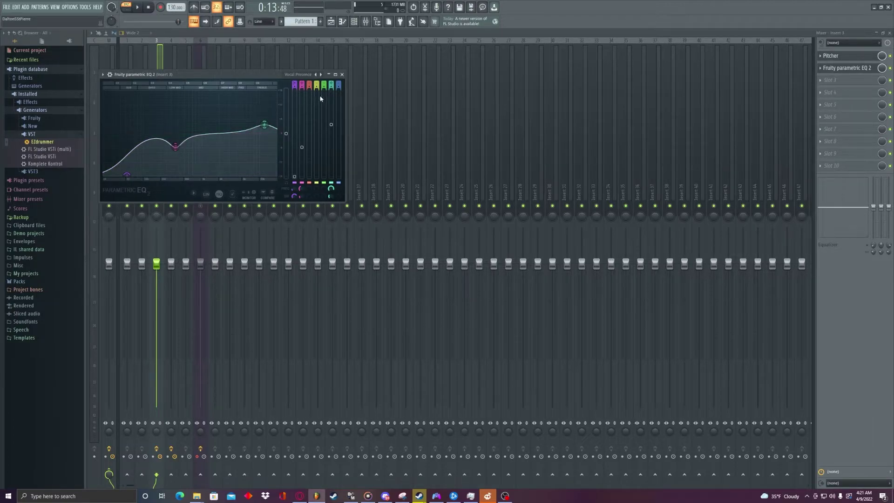
{"action": "left_click", "coordinate": [320, 75]}
{"action": "left_click", "coordinate": [331, 22]}
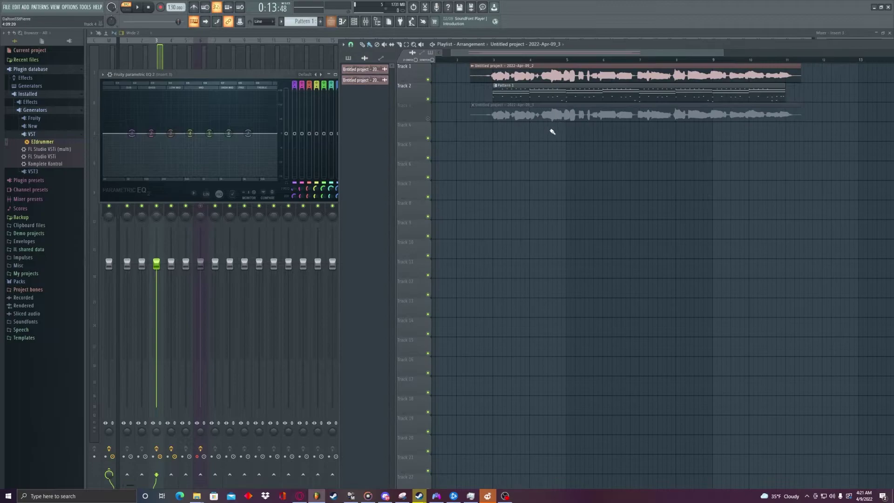
{"action": "double_click", "coordinate": [525, 75]}
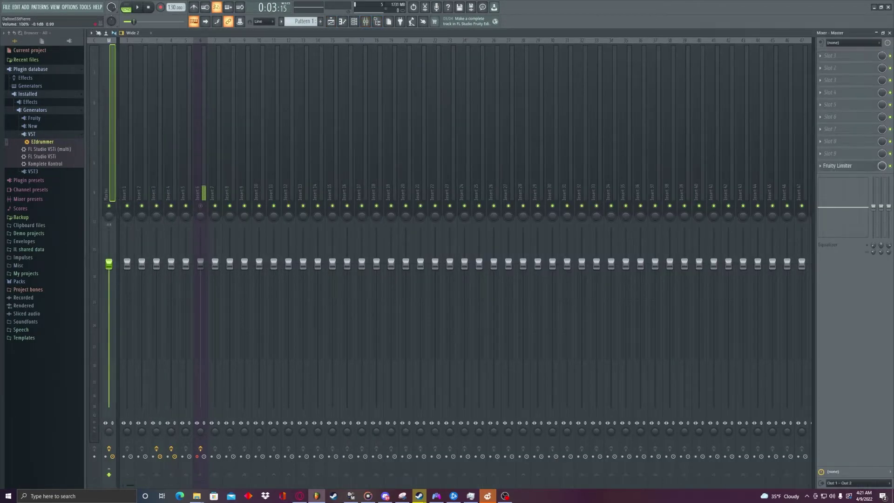
- Lower the Master fader to about -5 dB and play the song through once
{"action": "left_click_drag", "start_coordinate": [108, 263], "coordinate": [108, 294]}
{"action": "left_click", "coordinate": [162, 119]}
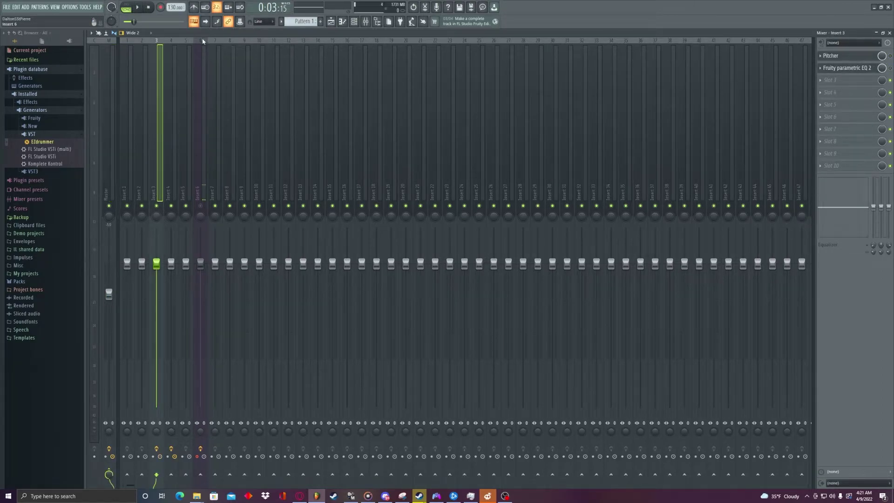
{"action": "key", "text": "space"}
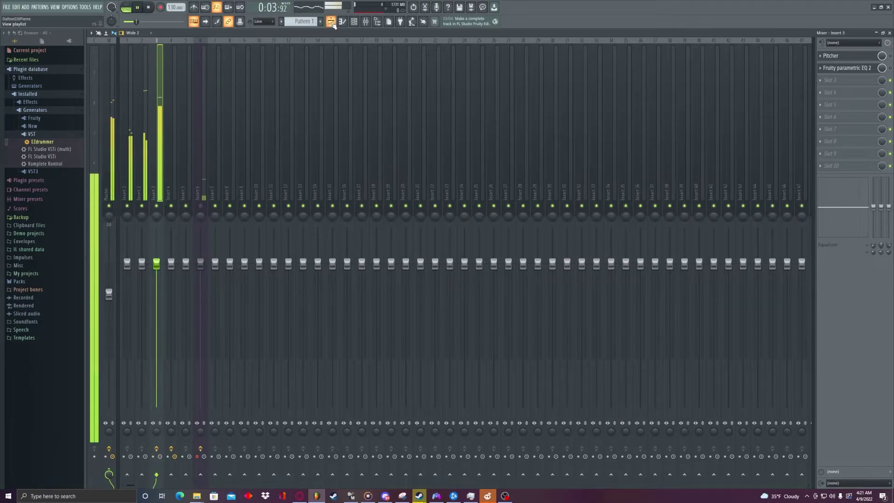
{"action": "left_click", "coordinate": [331, 22]}
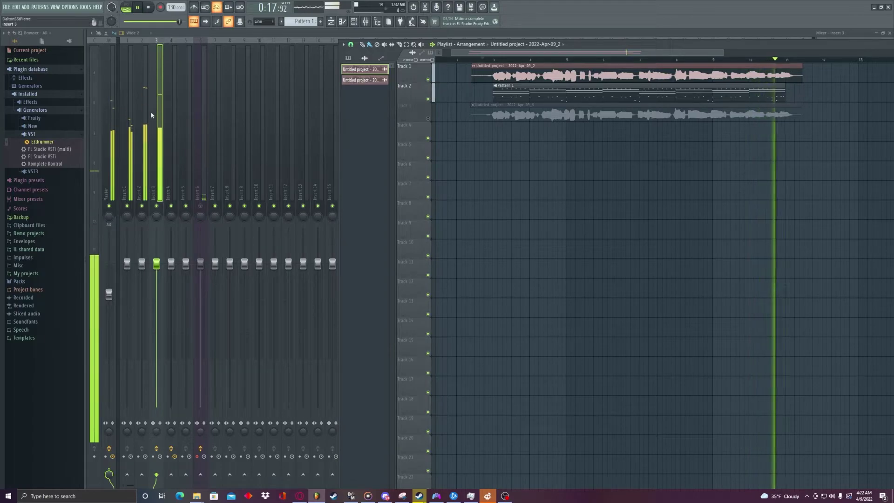
{"action": "key", "text": "space"}
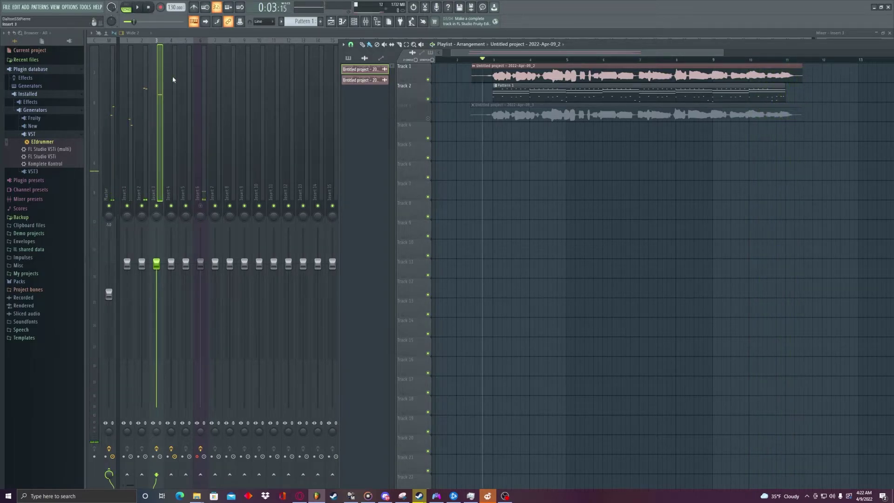
- Select mixer insert 3 and check its parametric EQ
{"action": "left_click", "coordinate": [201, 152]}
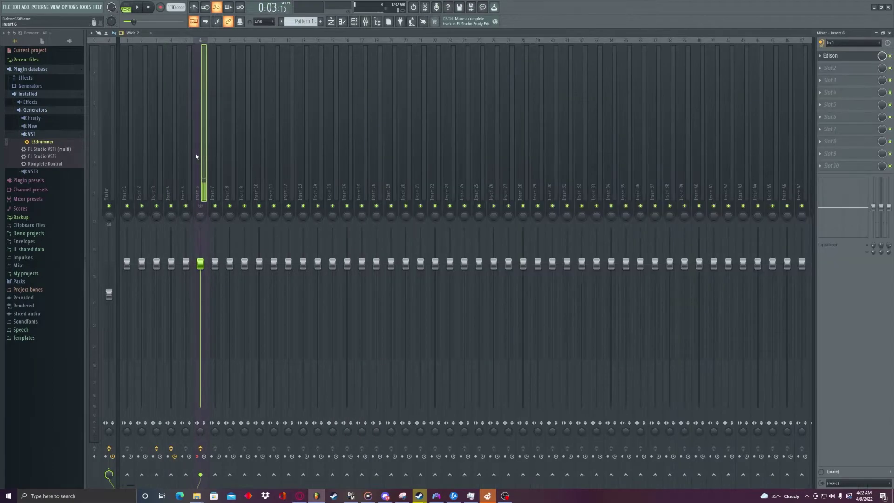
{"action": "left_click", "coordinate": [169, 160]}
{"action": "left_click", "coordinate": [155, 156]}
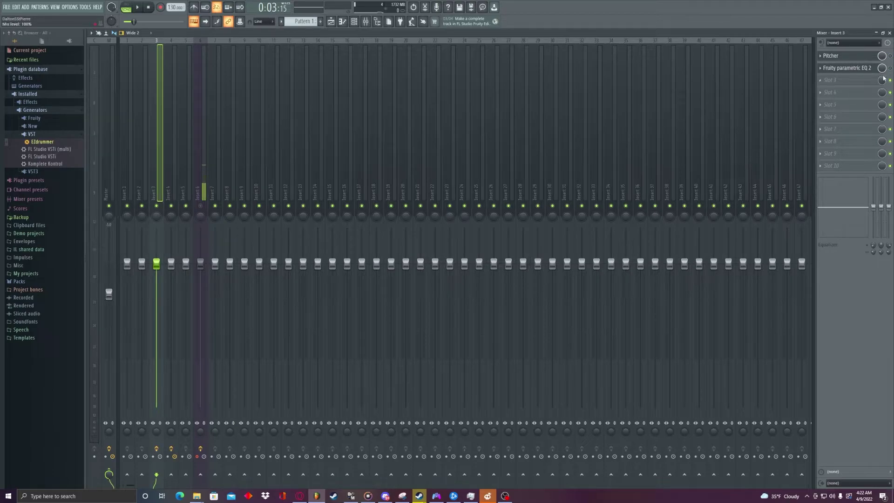
{"action": "left_click", "coordinate": [844, 69]}
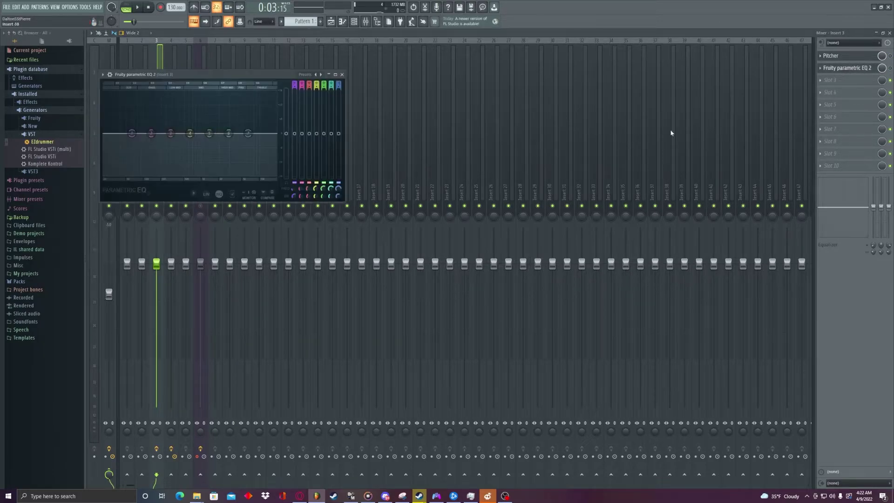
{"action": "left_click", "coordinate": [315, 74]}
{"action": "left_click", "coordinate": [342, 74]}
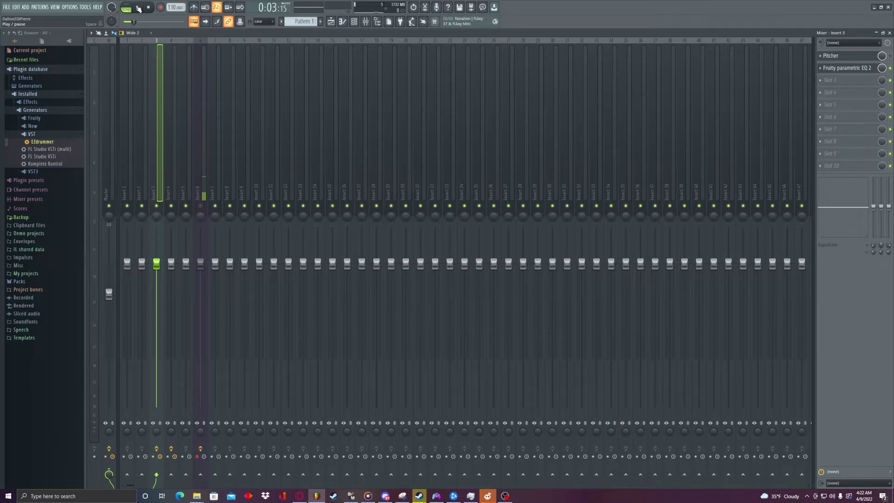
- Play the song and lower insert 3's fader to about -1.8, then stop playback
{"action": "left_click", "coordinate": [331, 22]}
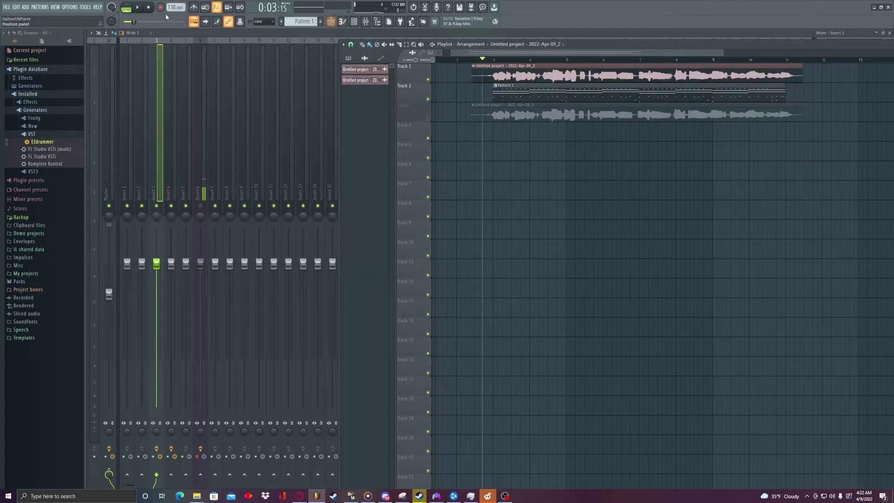
{"action": "left_click", "coordinate": [139, 8]}
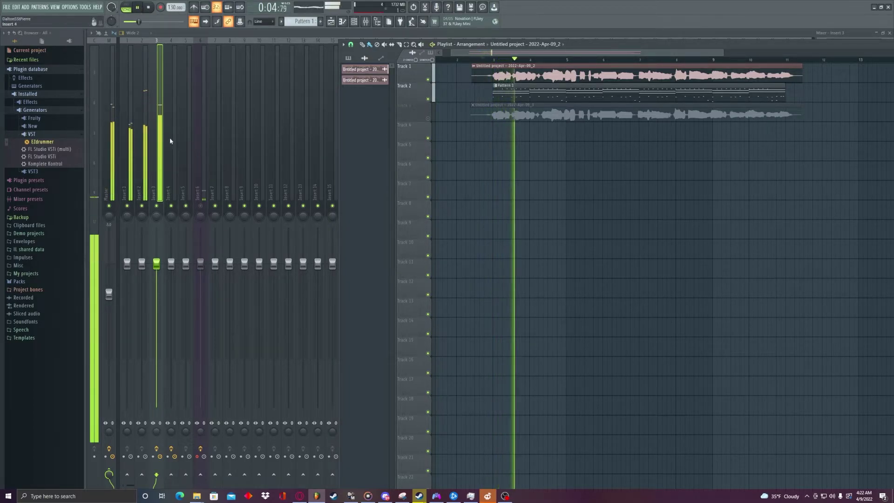
{"action": "key", "text": "F9"}
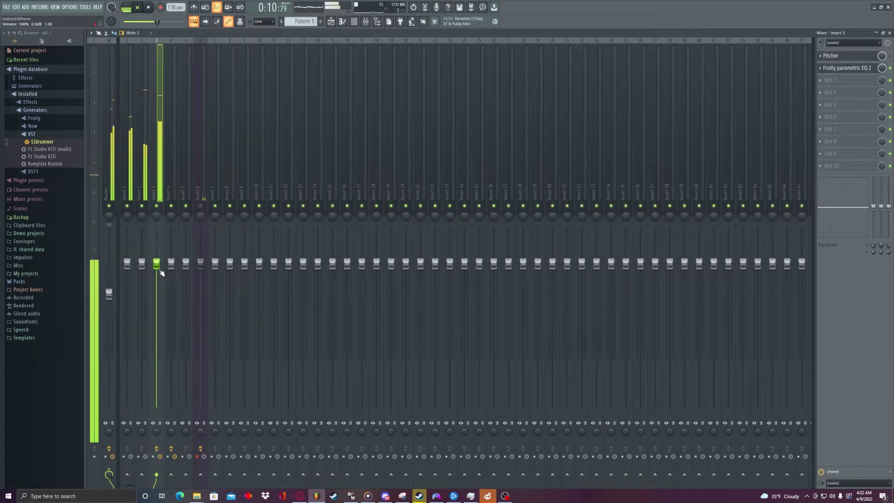
{"action": "scroll", "coordinate": [161, 272], "scroll_direction": "down", "scroll_amount": 3}
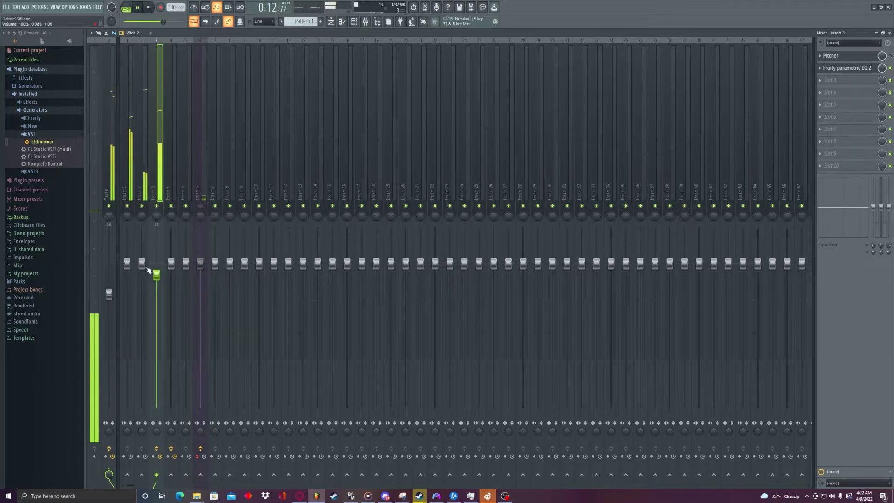
{"action": "left_click", "coordinate": [331, 21]}
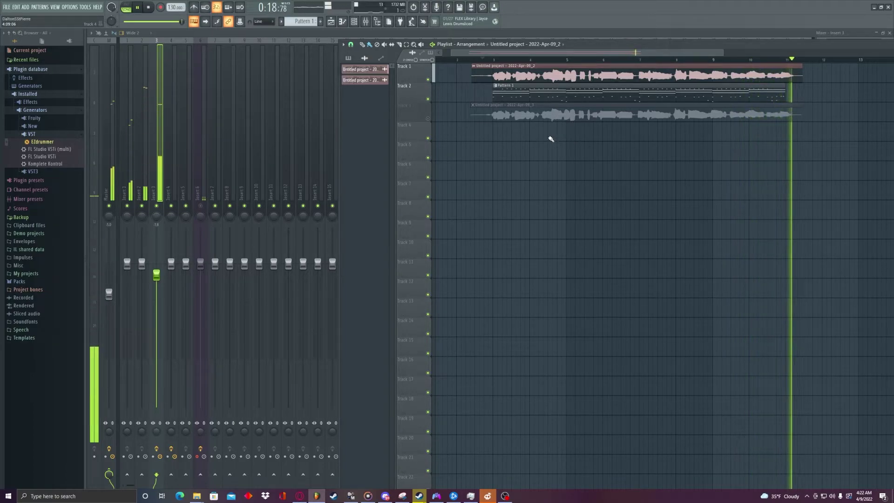
{"action": "key", "text": "space"}
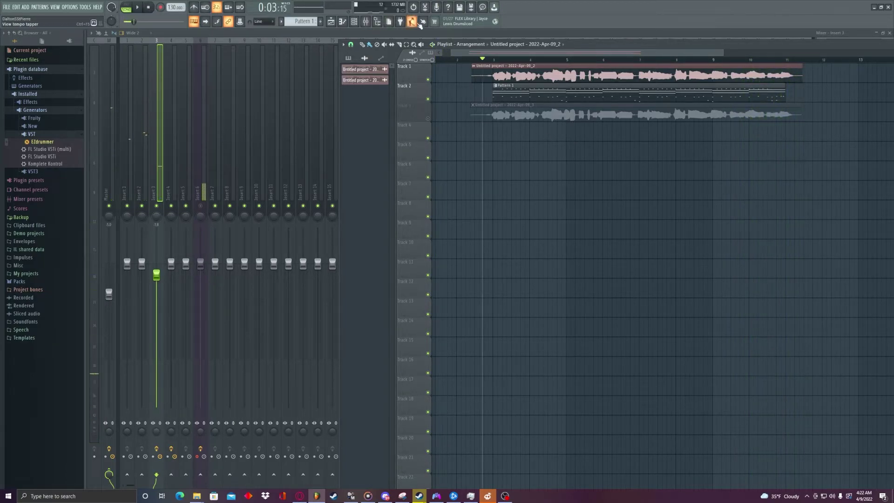
{"action": "left_click", "coordinate": [161, 119]}
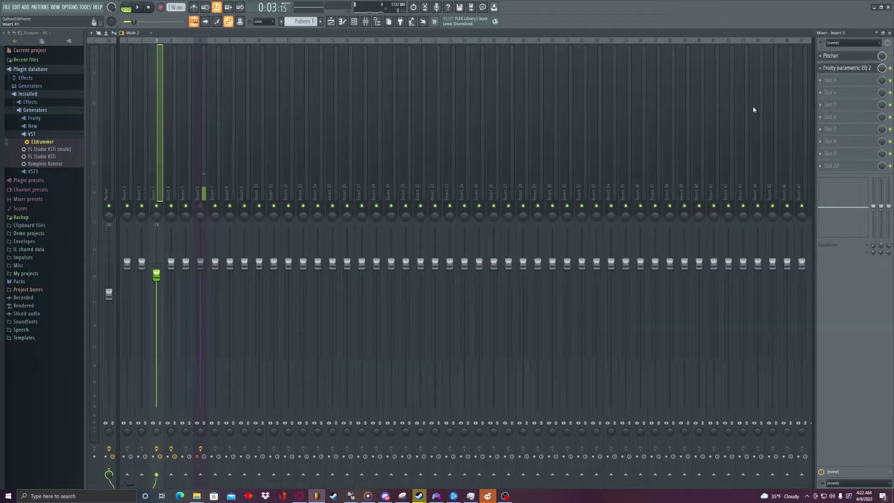
- Load Fruity Limiter on insert 3 in COMP mode with threshold at -22.6 dB
{"action": "left_click", "coordinate": [825, 132]}
{"action": "left_click", "coordinate": [727, 168]}
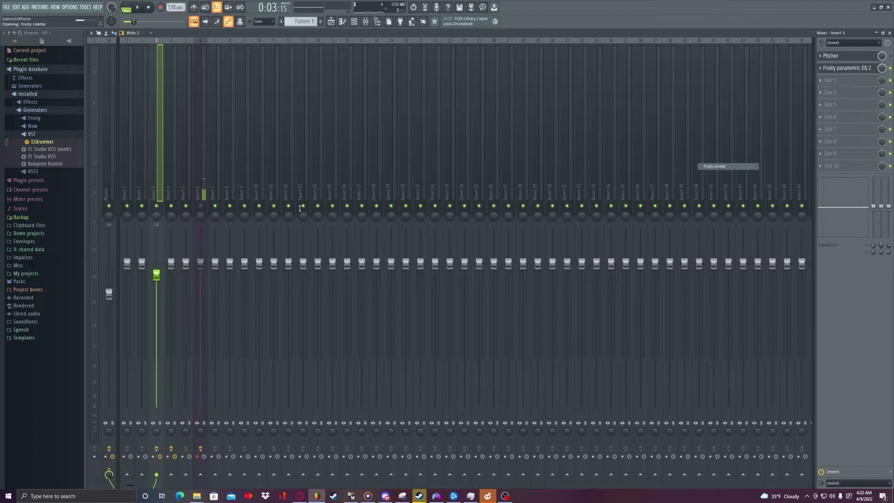
{"action": "left_click", "coordinate": [206, 224]}
{"action": "left_click_drag", "start_coordinate": [200, 201], "coordinate": [215, 191]}
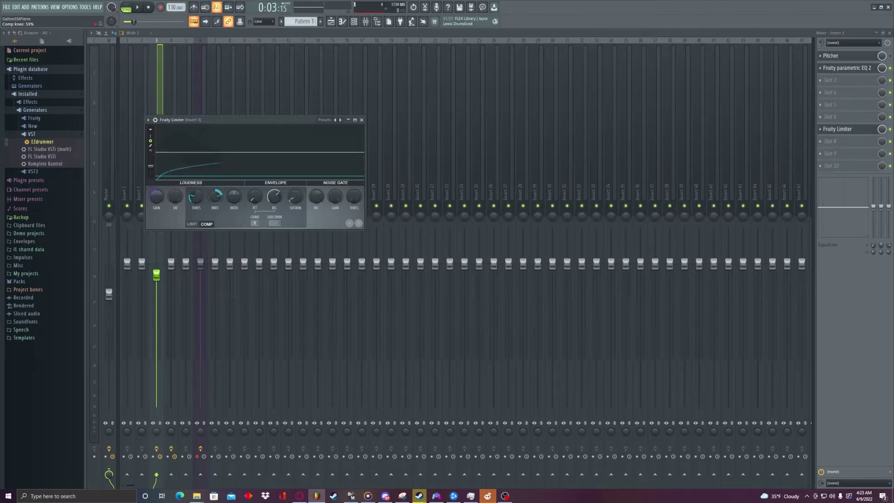
{"action": "left_click_drag", "start_coordinate": [198, 202], "coordinate": [198, 205]}
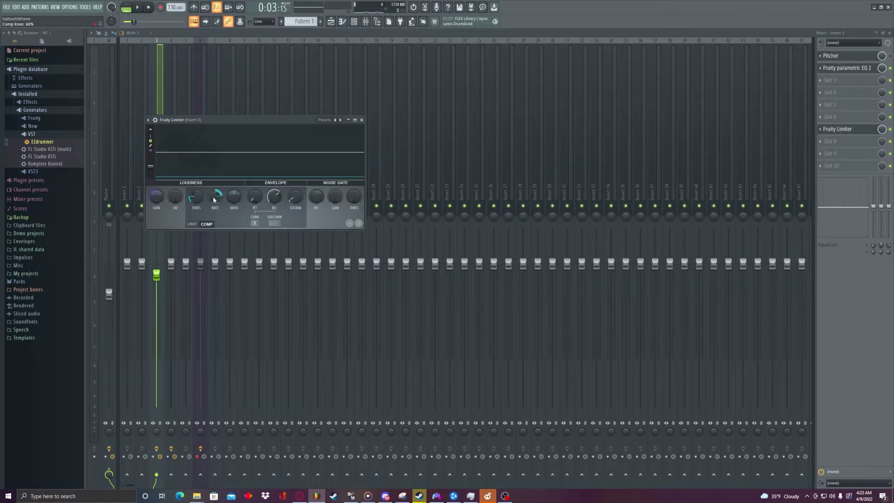
{"action": "left_click", "coordinate": [865, 344]}
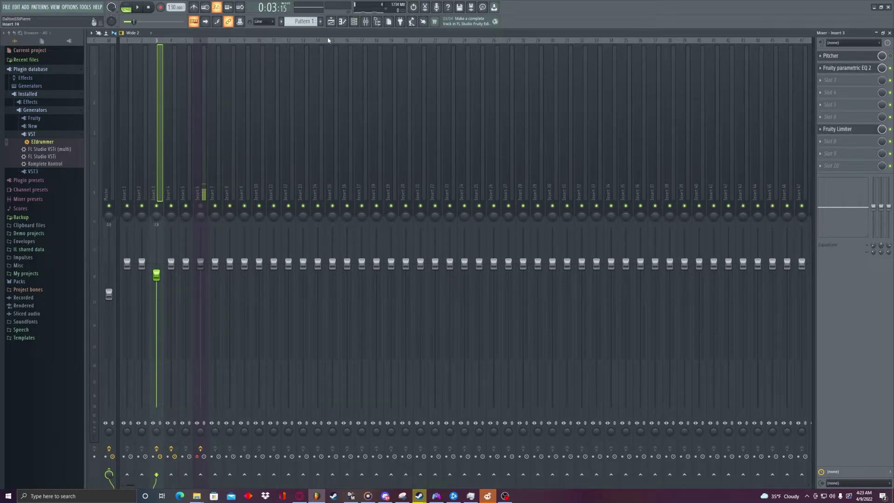
- During playback, set insert 3's Pitcher to a 55 Hz minimum pitch and speed 58
{"action": "left_click", "coordinate": [331, 21]}
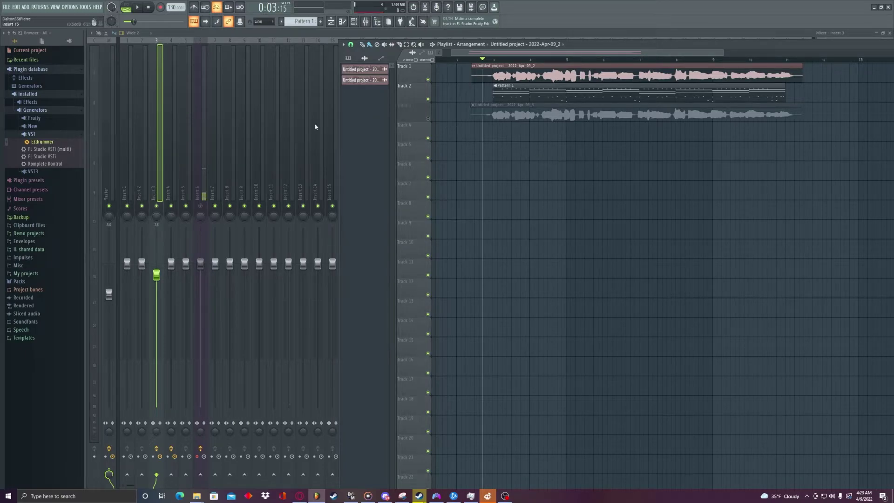
{"action": "left_click", "coordinate": [159, 158]}
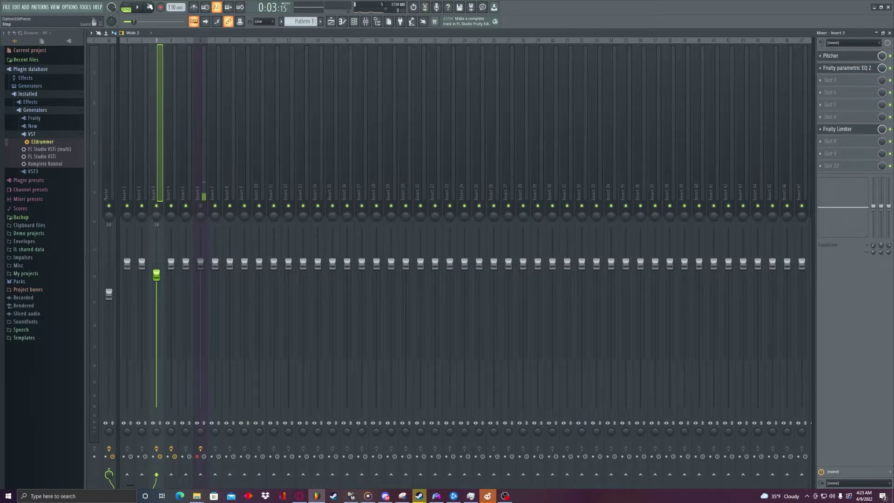
{"action": "key", "text": "space"}
{"action": "left_click", "coordinate": [831, 55]}
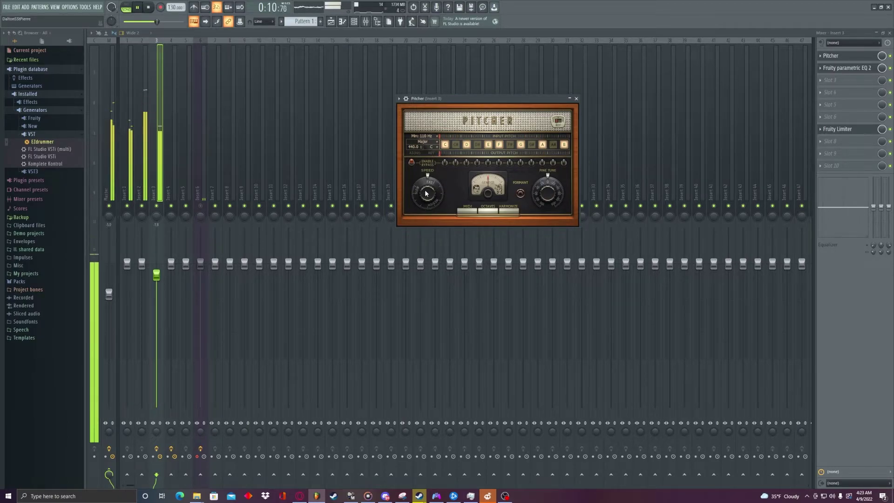
{"action": "left_click", "coordinate": [425, 137]}
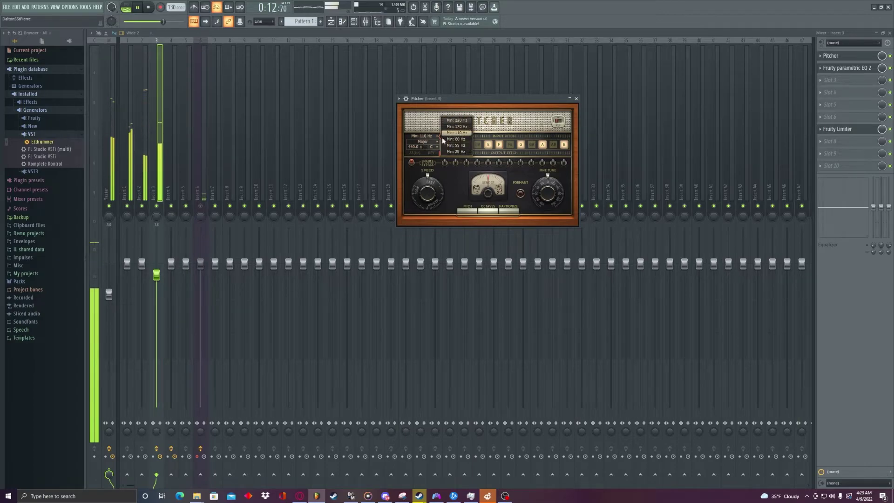
{"action": "left_click", "coordinate": [456, 146]}
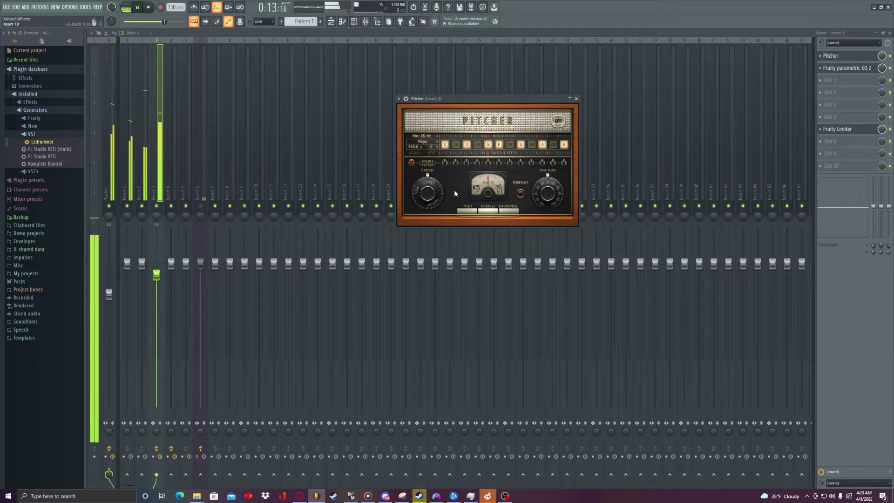
{"action": "left_click_drag", "start_coordinate": [427, 192], "coordinate": [428, 191]}
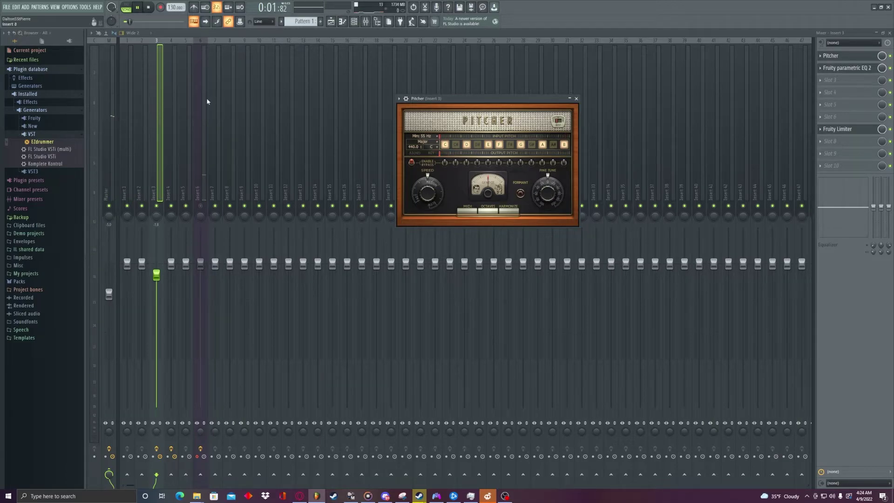
{"action": "left_click", "coordinate": [149, 8]}
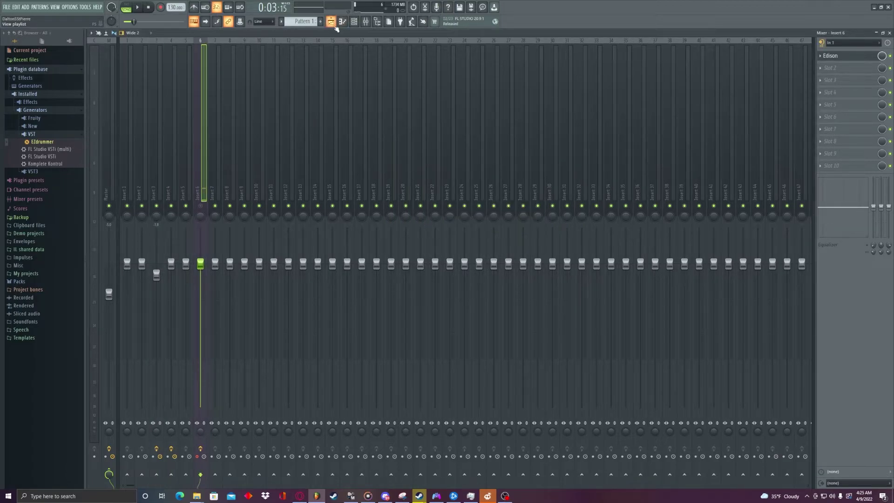
- Play the song and unmute Track 3 so the doubled vocal plays
{"action": "left_click", "coordinate": [331, 21]}
{"action": "key", "text": "space"}
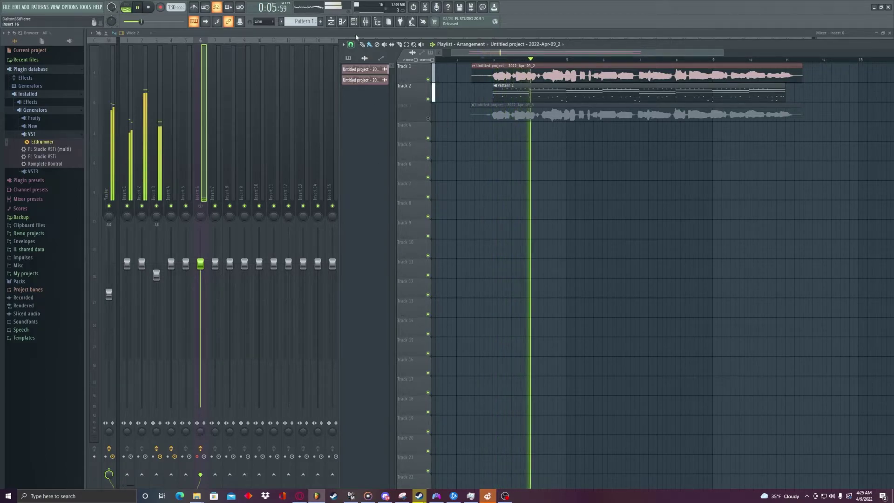
{"action": "left_click", "coordinate": [428, 118]}
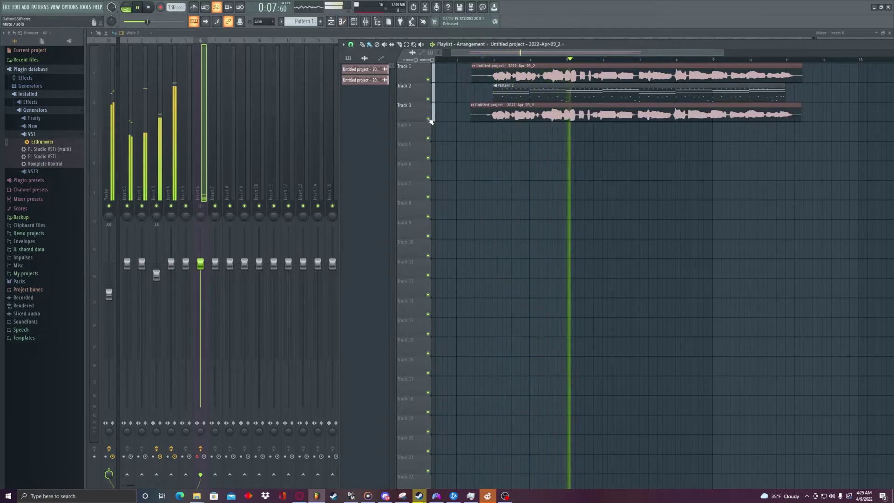
{"action": "left_click", "coordinate": [363, 79]}
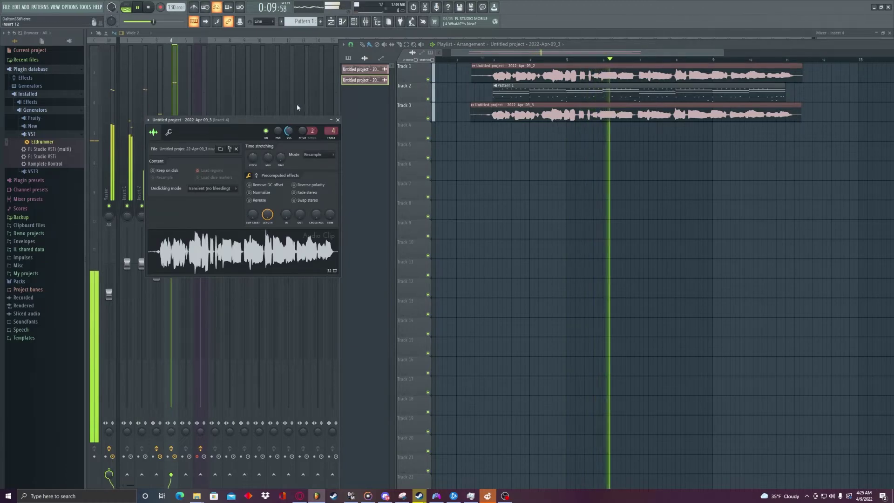
- Add Fruity Parametric EQ 2 to insert 4 with the Vocal Presence preset
{"action": "left_click", "coordinate": [141, 159]}
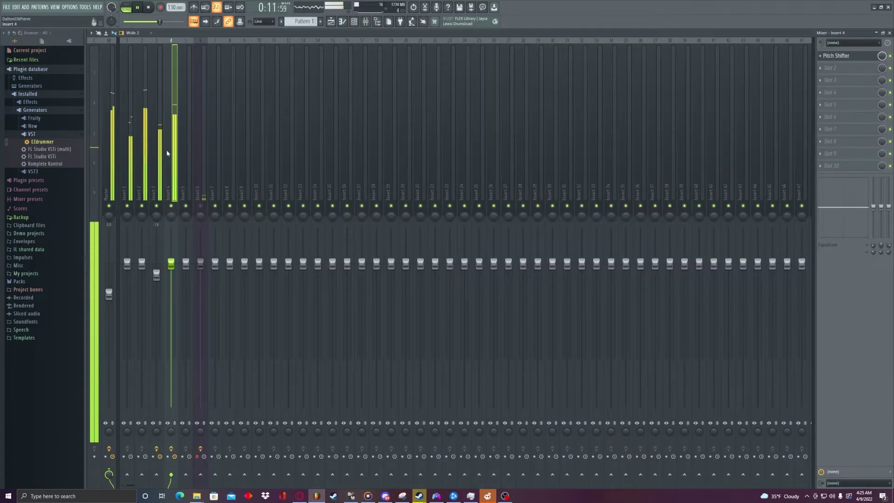
{"action": "left_click", "coordinate": [823, 69]}
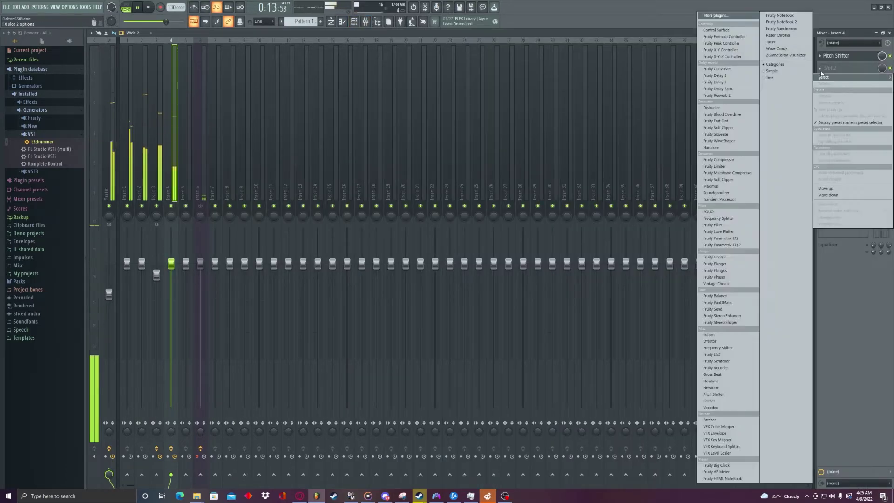
{"action": "left_click", "coordinate": [727, 245]}
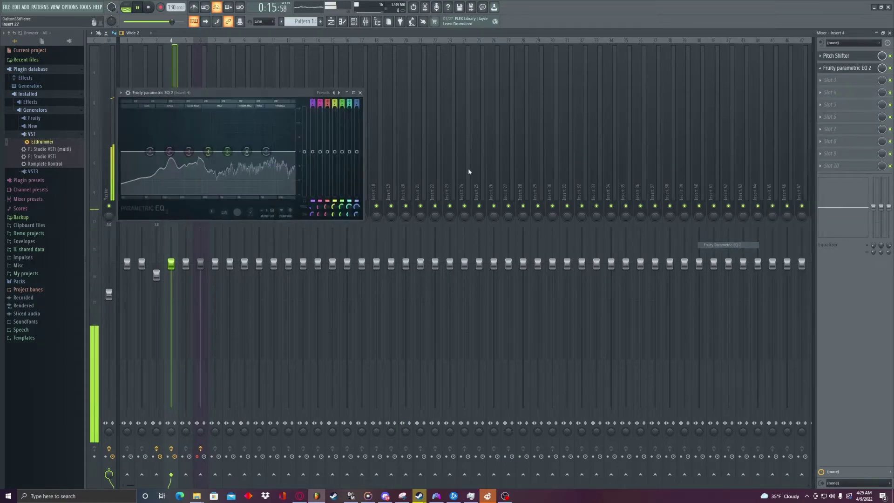
{"action": "left_click", "coordinate": [333, 92]}
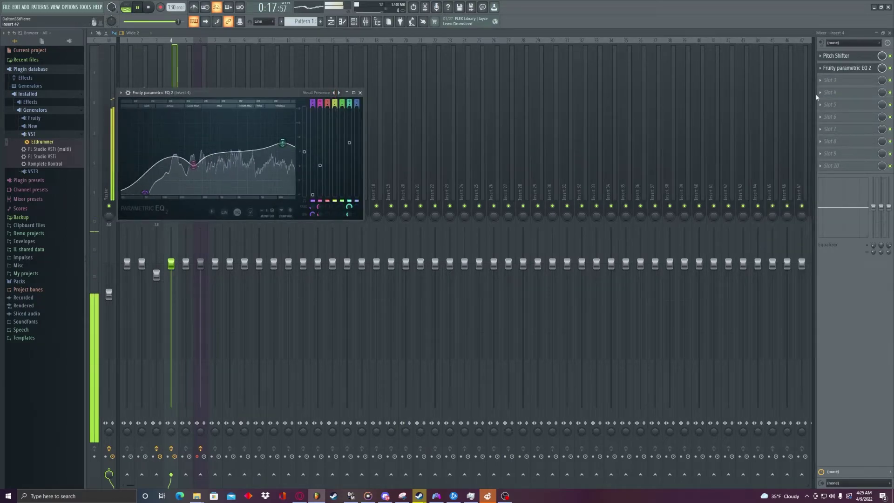
{"action": "left_click", "coordinate": [831, 80]}
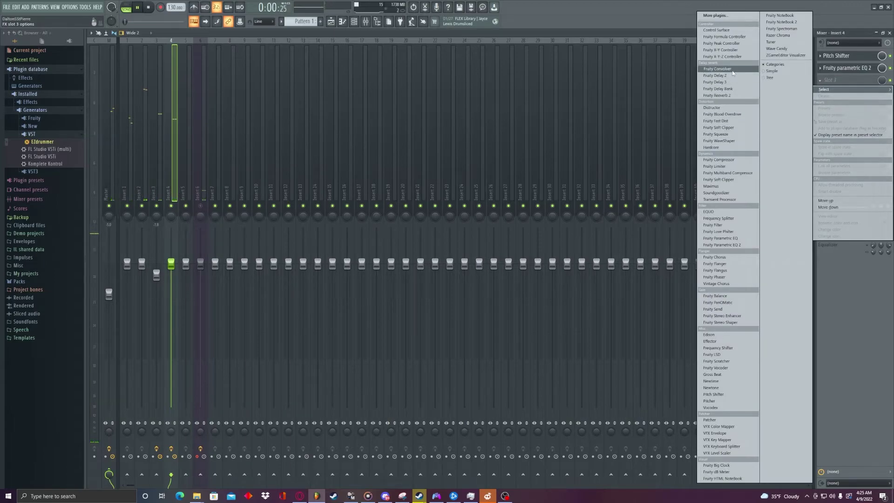
- Add Fruity Convolver to insert 4 and play the song from the Playlist
{"action": "left_click", "coordinate": [717, 69]}
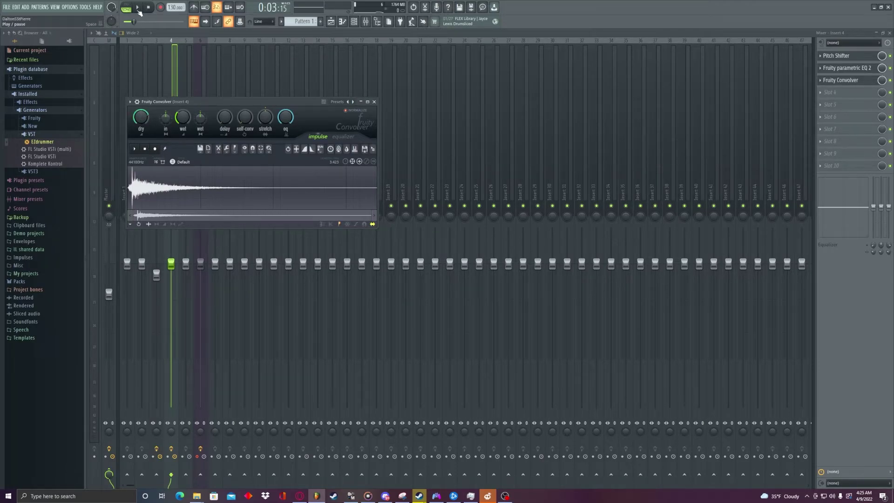
{"action": "left_click", "coordinate": [331, 21]}
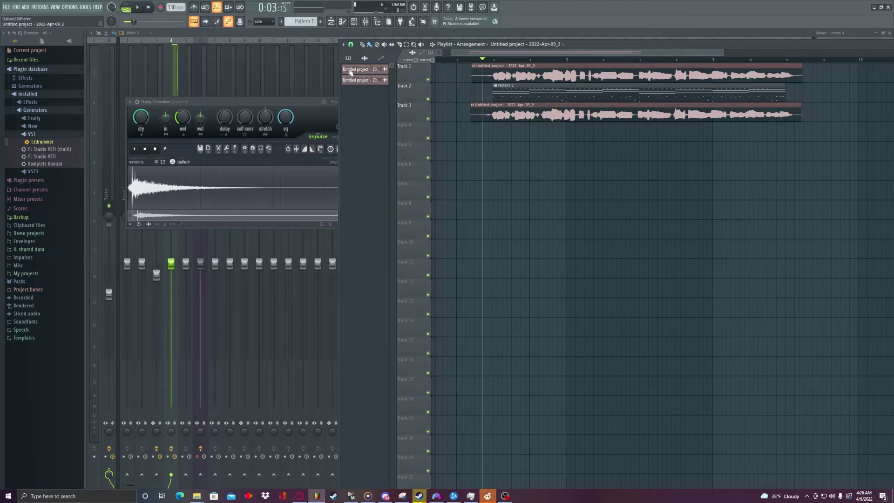
{"action": "key", "text": "space"}
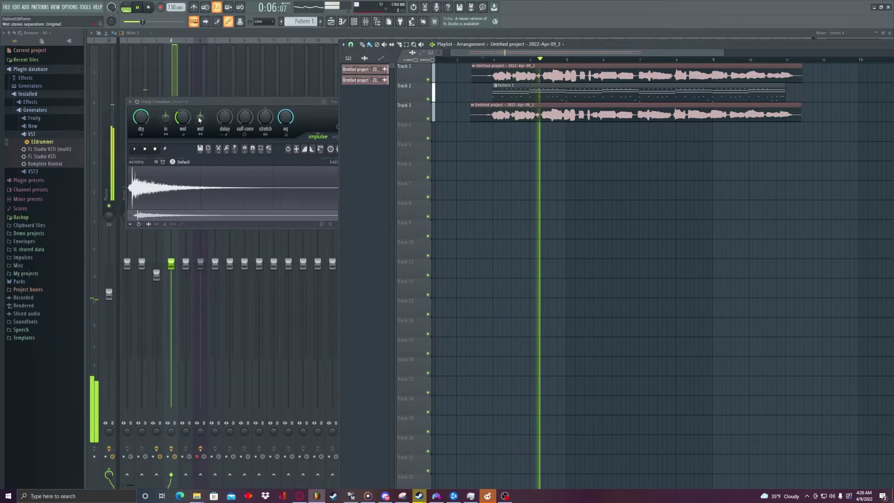
- Load Fruity Convolver into the third effect slot of mixer insert 3
{"action": "left_click", "coordinate": [367, 22]}
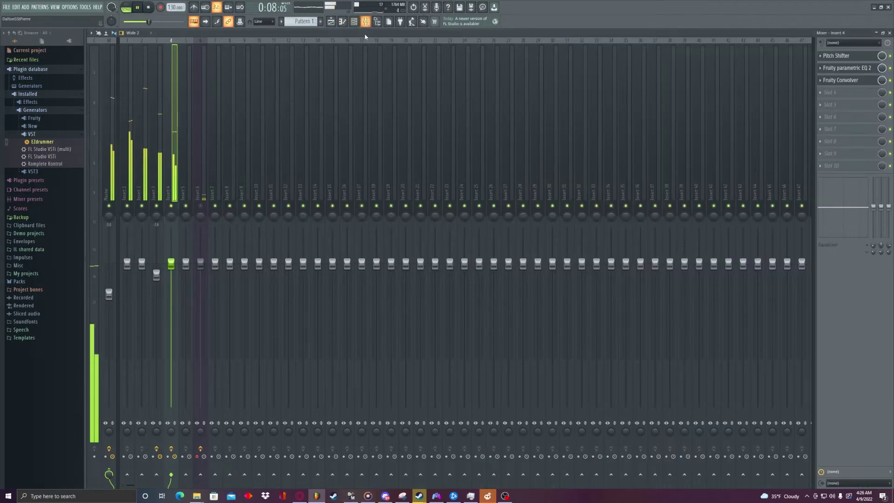
{"action": "left_click", "coordinate": [159, 140]}
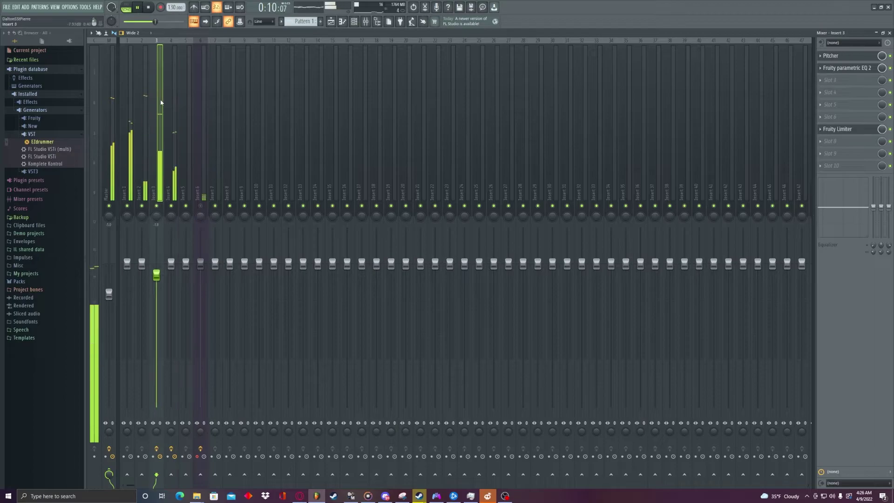
{"action": "left_click", "coordinate": [838, 129]}
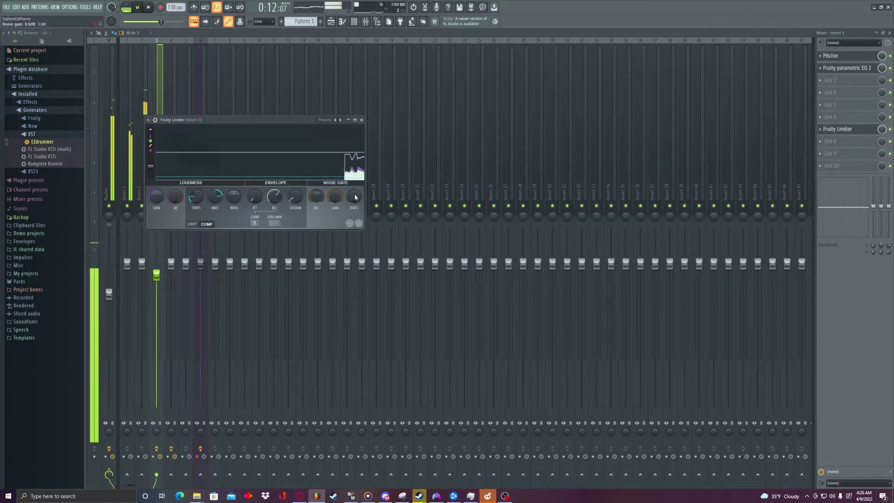
{"action": "left_click", "coordinate": [830, 80]}
{"action": "mouse_move", "coordinate": [834, 89]}
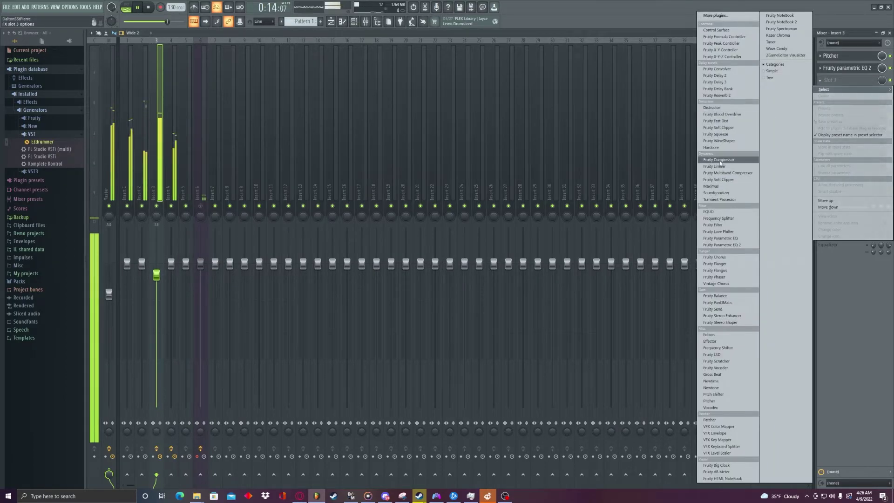
{"action": "left_click", "coordinate": [717, 69]}
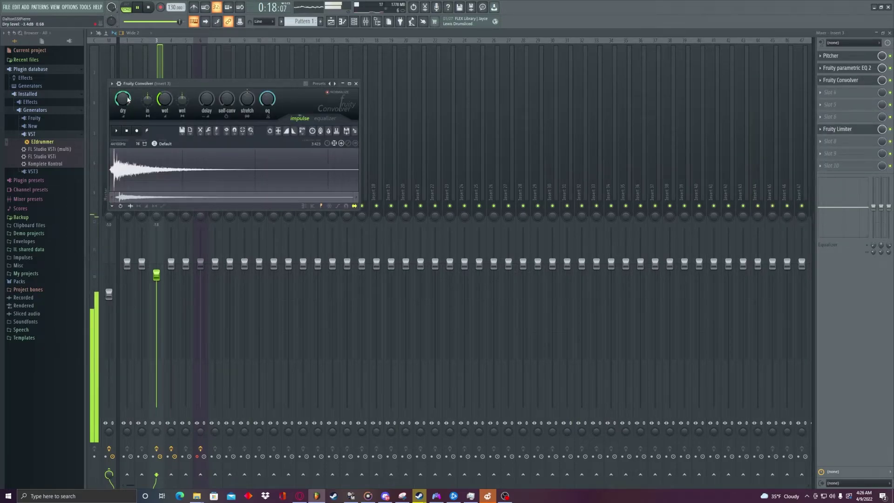
- Load Fruity Delay 3 into insert 3's fourth slot with feedback at 43.1%
{"action": "left_click", "coordinate": [828, 94]}
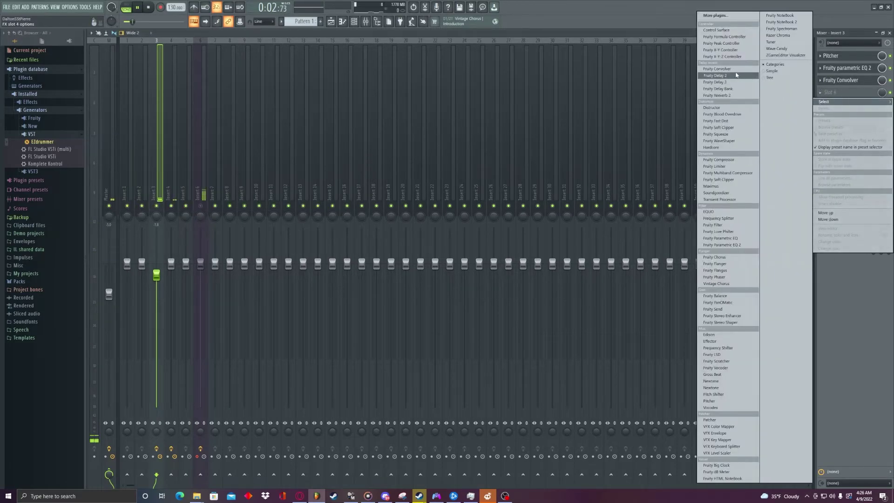
{"action": "left_click", "coordinate": [719, 82]}
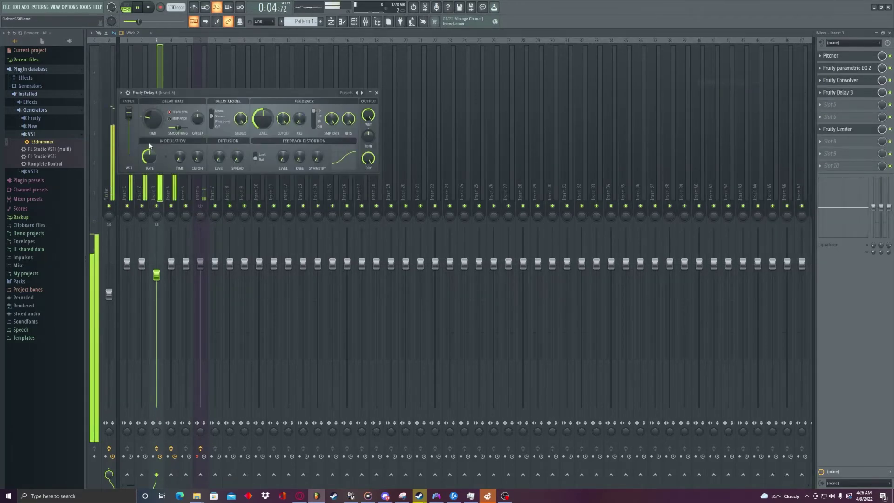
{"action": "left_click_drag", "start_coordinate": [263, 118], "coordinate": [283, 122]}
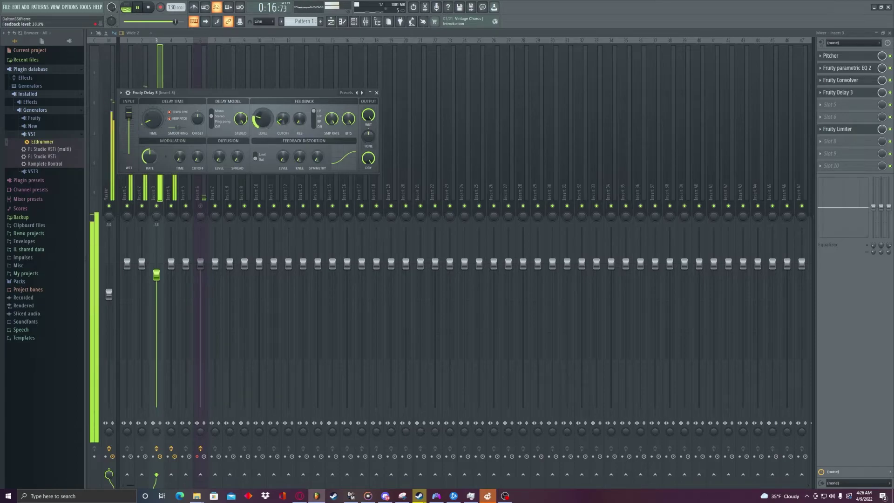
- Audition the arrangement from near bar 2 in the Playlist, then stop
{"action": "left_click", "coordinate": [334, 22]}
{"action": "left_click", "coordinate": [479, 60]}
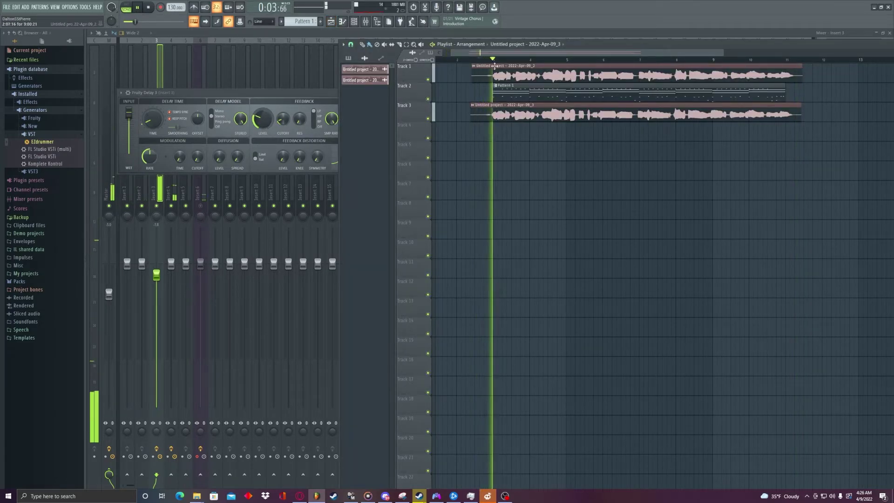
{"action": "left_click", "coordinate": [364, 79]}
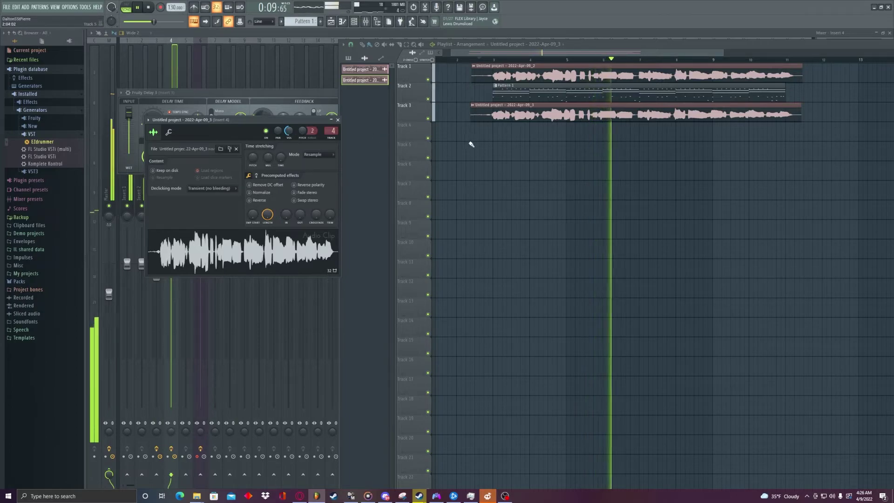
{"action": "left_click", "coordinate": [489, 62]}
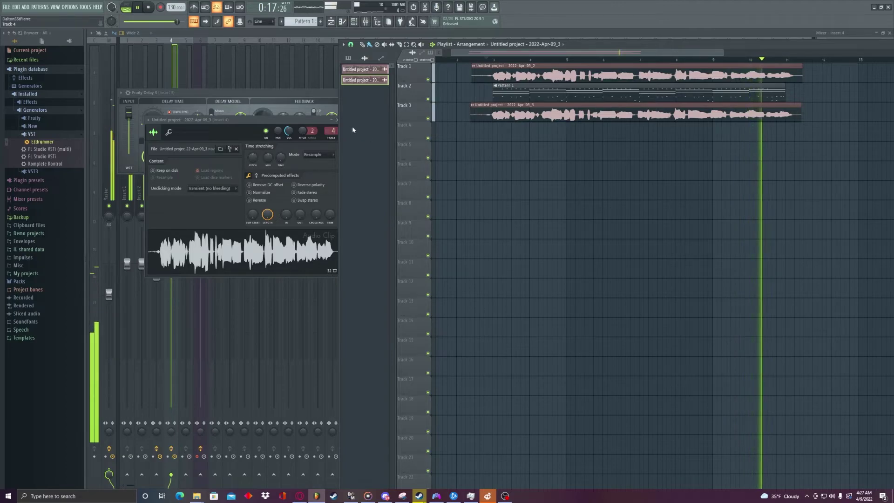
{"action": "key", "text": "space"}
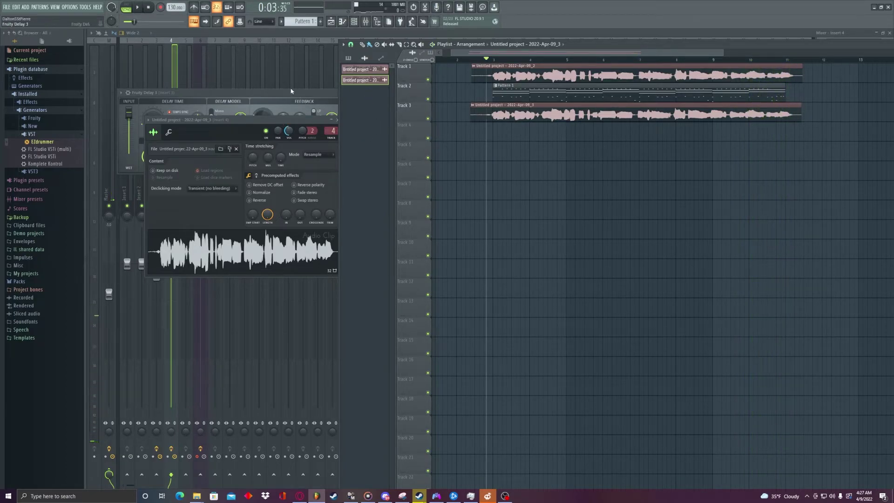
{"action": "left_click", "coordinate": [286, 93]}
- Clone the second vocal clip from the Playlist's clip options
{"action": "left_click", "coordinate": [268, 36]}
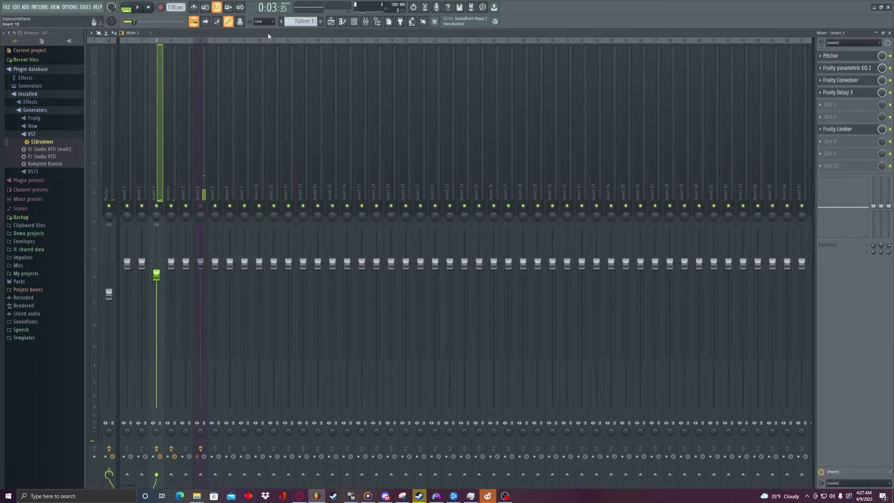
{"action": "left_click", "coordinate": [840, 92]}
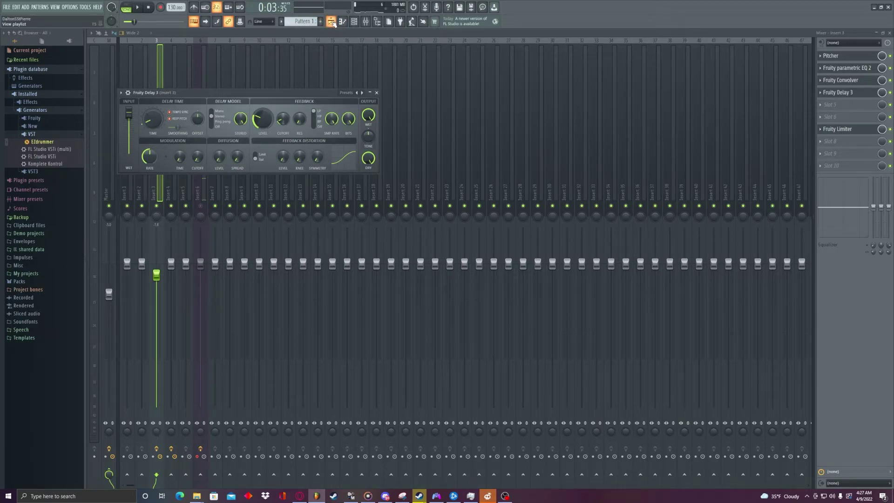
{"action": "left_click", "coordinate": [331, 22]}
{"action": "right_click", "coordinate": [374, 82]}
{"action": "left_click", "coordinate": [383, 154]}
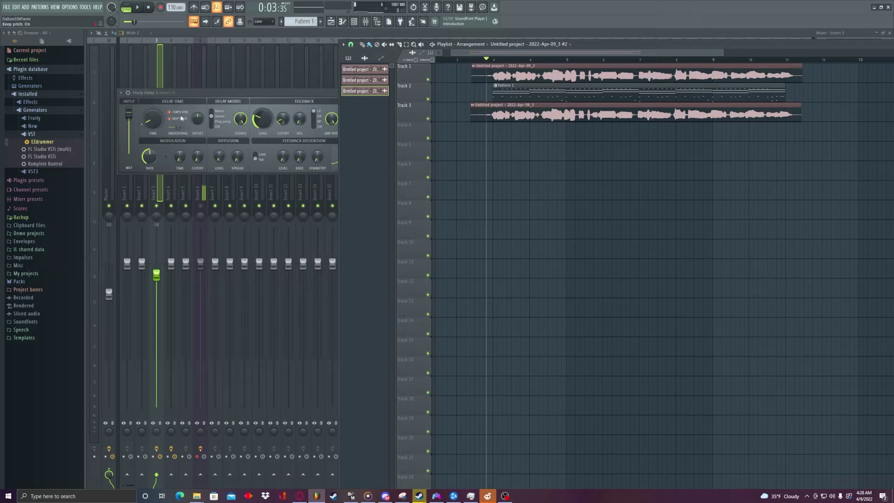
- Open the Edison recording on mixer insert 6 beside the Playlist
{"action": "left_click", "coordinate": [200, 75]}
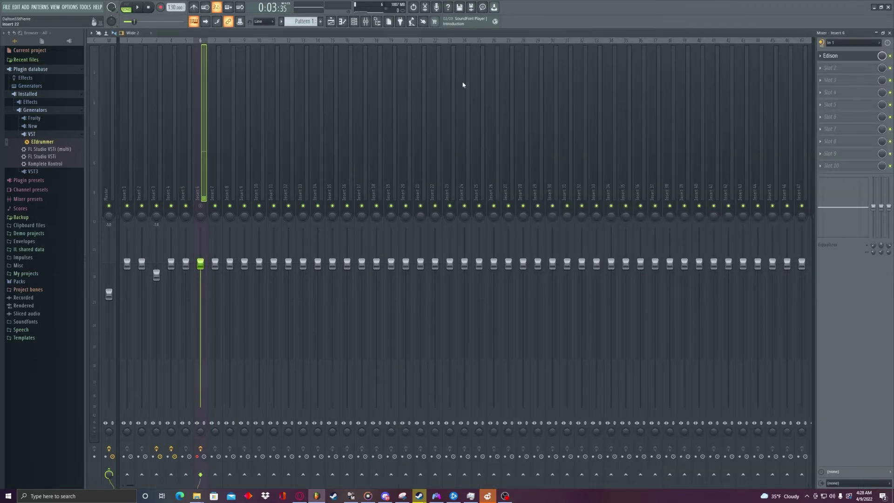
{"action": "left_click", "coordinate": [845, 57]}
{"action": "key", "text": "F5"}
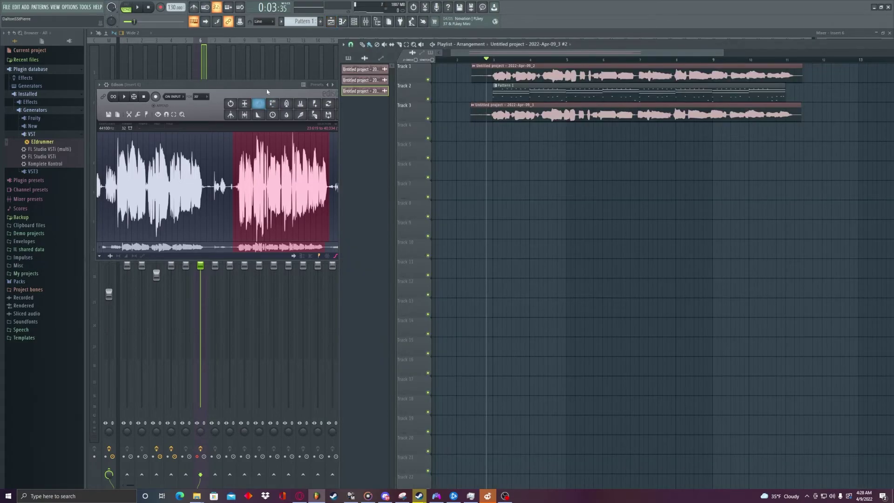
- Place the Edison recording on Track 4 and route it to mixer insert 3
{"action": "left_click_drag", "start_coordinate": [342, 104], "coordinate": [478, 139]}
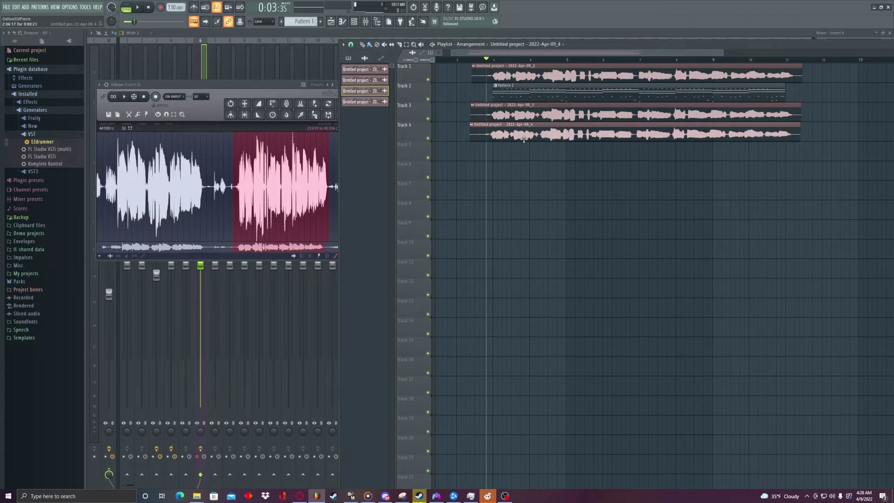
{"action": "double_click", "coordinate": [523, 138]}
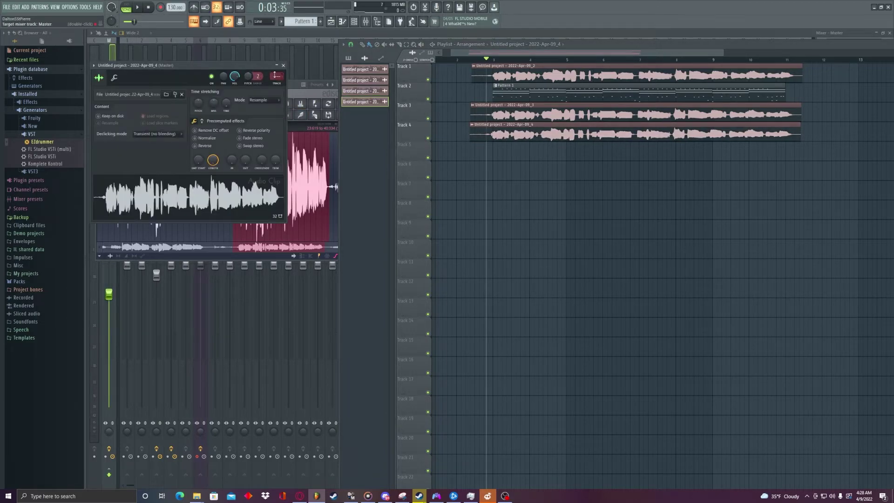
{"action": "scroll", "coordinate": [277, 76], "scroll_direction": "up", "scroll_amount": 3}
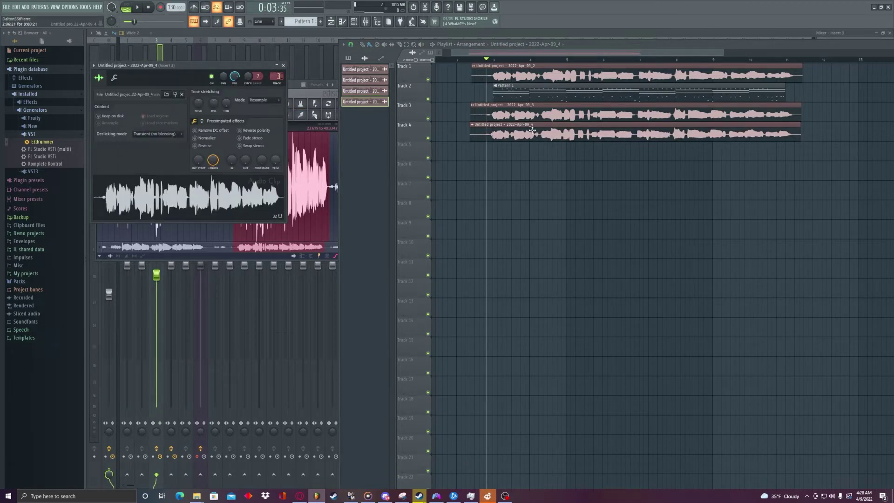
- Mute Track 3, then play and toggle Track 4's mute to compare
{"action": "left_click", "coordinate": [428, 119]}
{"action": "scroll", "coordinate": [484, 122], "scroll_direction": "up", "scroll_amount": 4}
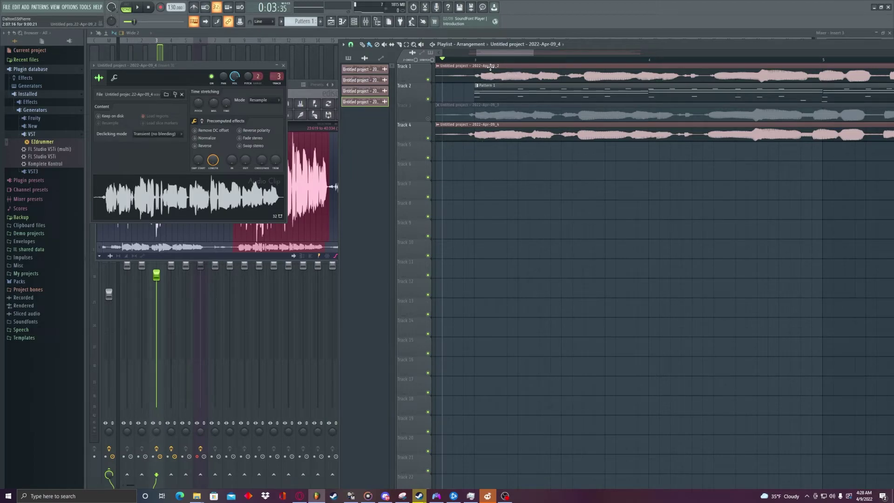
{"action": "scroll", "coordinate": [473, 61], "scroll_direction": "up", "scroll_amount": 3}
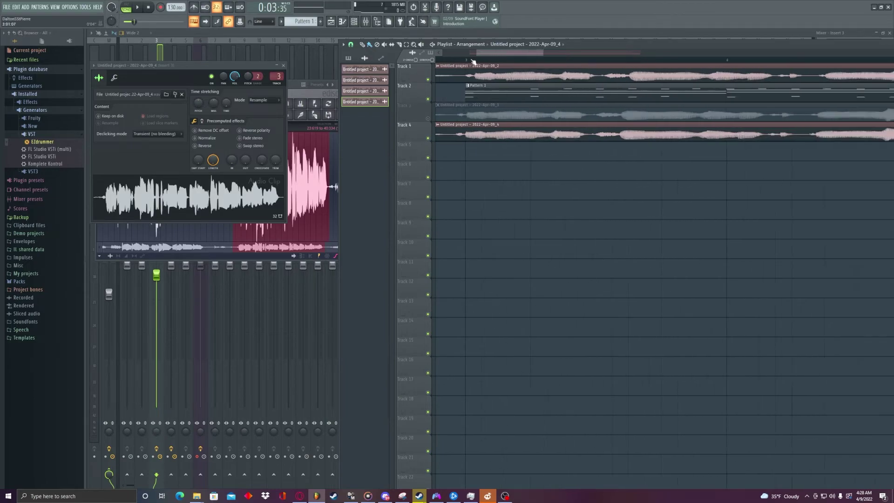
{"action": "scroll", "coordinate": [473, 61], "scroll_direction": "down", "scroll_amount": 5}
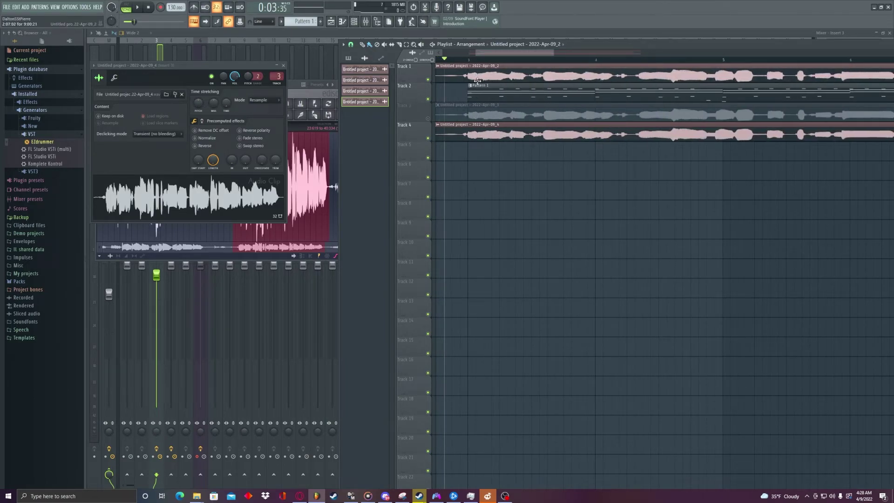
{"action": "key", "text": "space"}
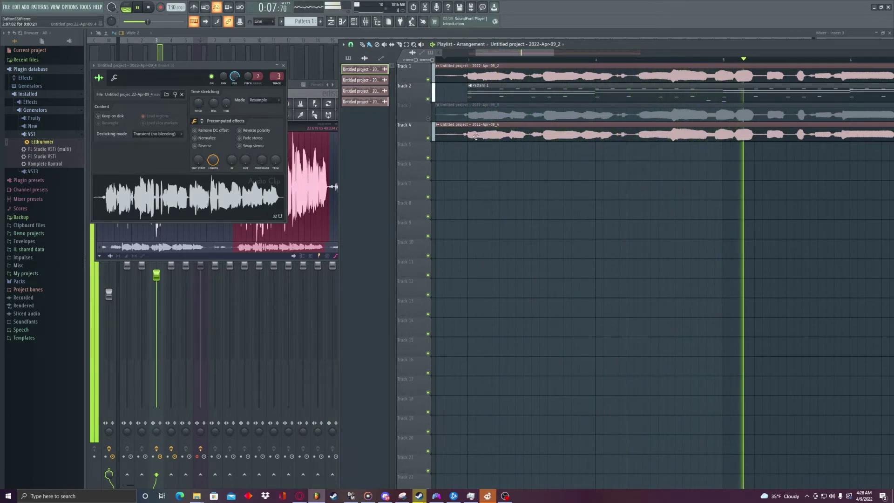
{"action": "left_click", "coordinate": [427, 138]}
{"action": "left_click", "coordinate": [463, 61]}
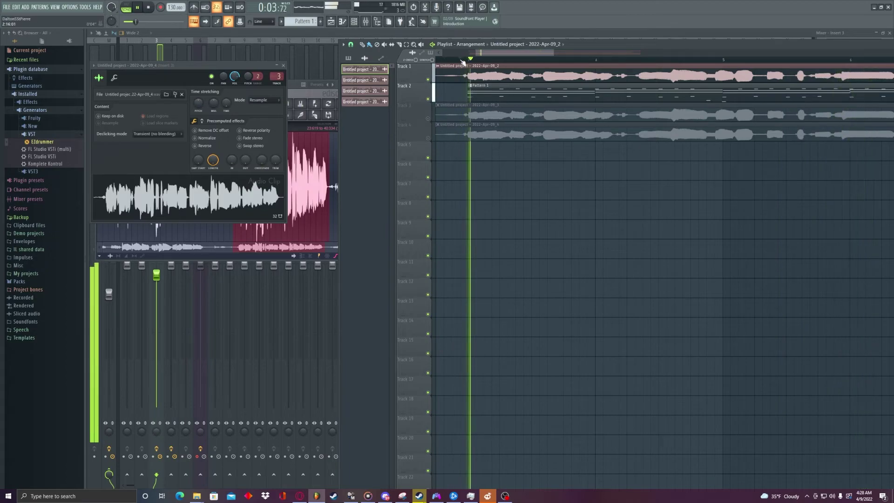
{"action": "left_click", "coordinate": [428, 138]}
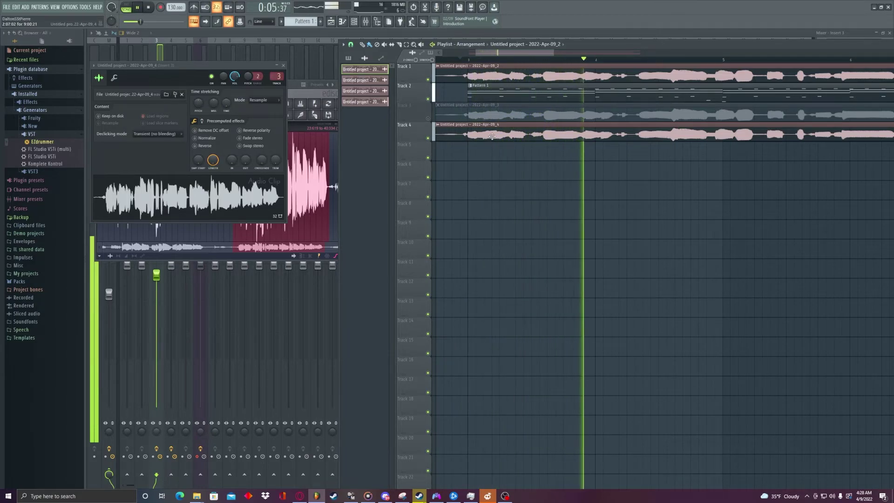
{"action": "key", "text": "space"}
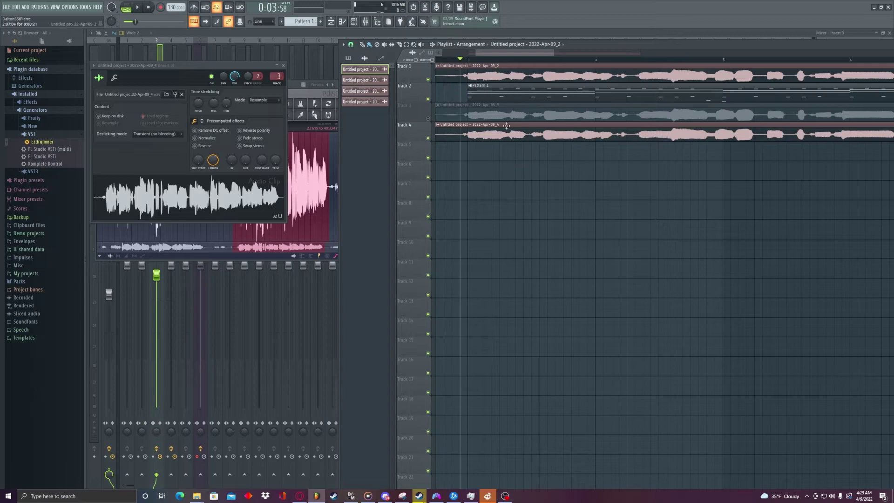
- Select the Track 4 vocal clip and play the arrangement from near the beginning
{"action": "scroll", "coordinate": [472, 62], "scroll_direction": "down", "scroll_amount": 2}
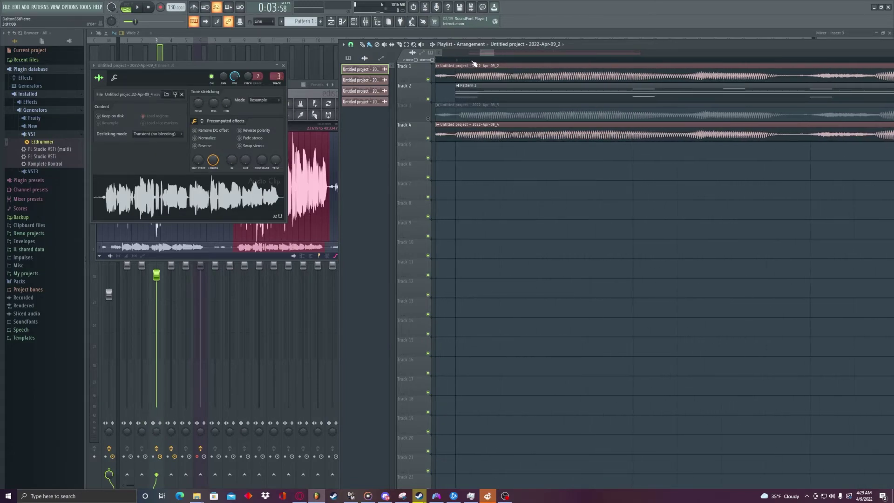
{"action": "scroll", "coordinate": [473, 62], "scroll_direction": "down", "scroll_amount": 3}
{"action": "left_click", "coordinate": [502, 136]}
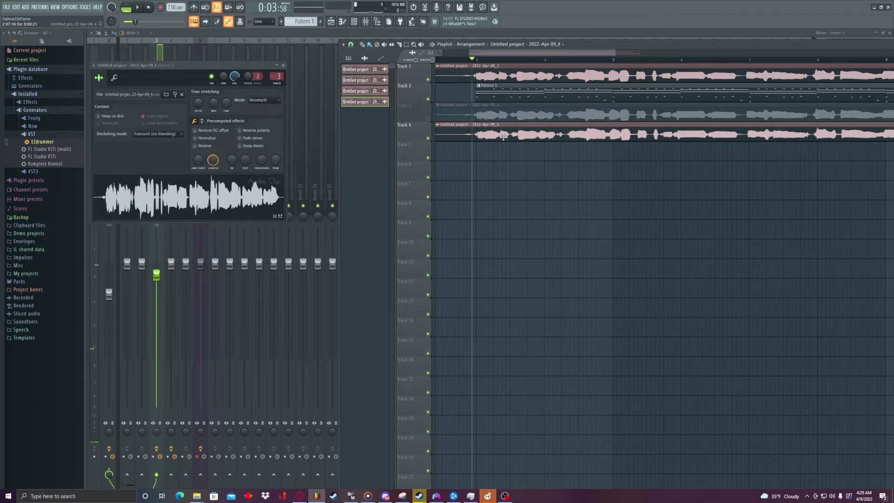
{"action": "key", "text": "space"}
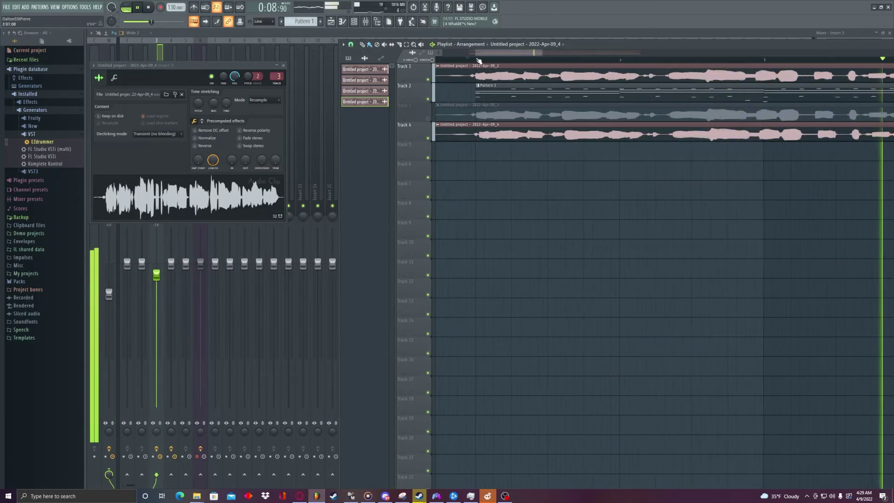
{"action": "scroll", "coordinate": [496, 127], "scroll_direction": "up", "scroll_amount": 5}
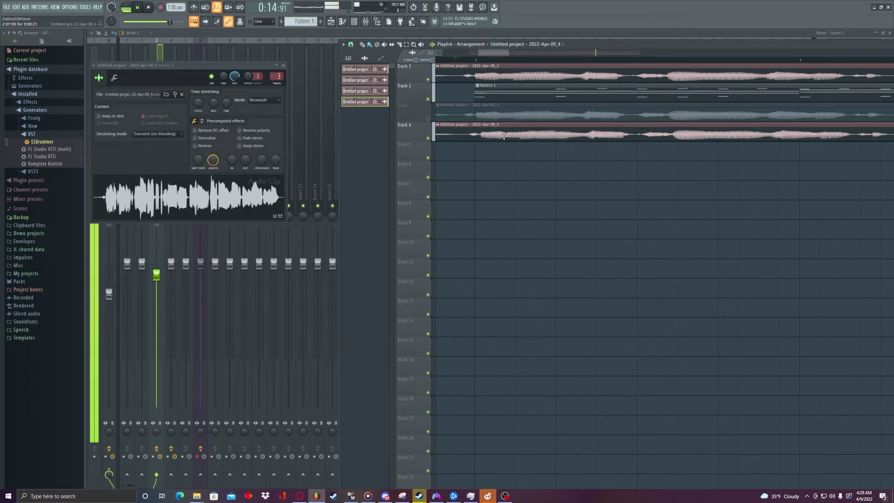
{"action": "scroll", "coordinate": [470, 65], "scroll_direction": "down", "scroll_amount": 4}
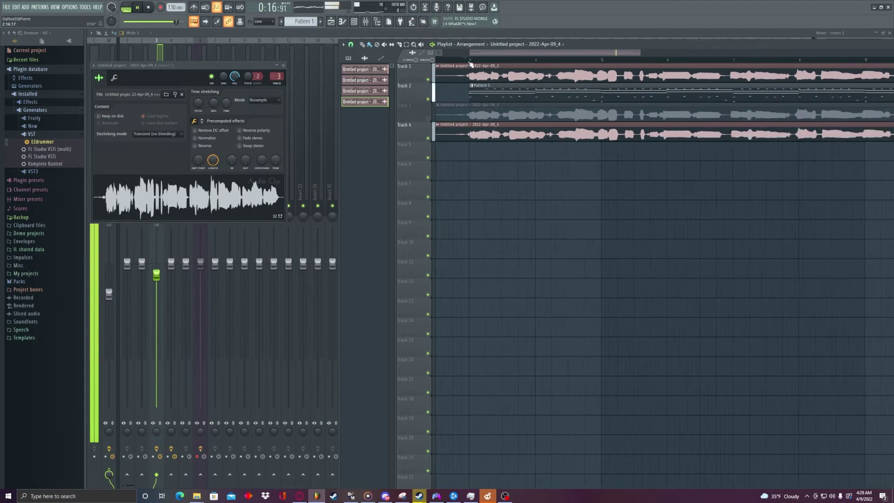
{"action": "left_click", "coordinate": [460, 60]}
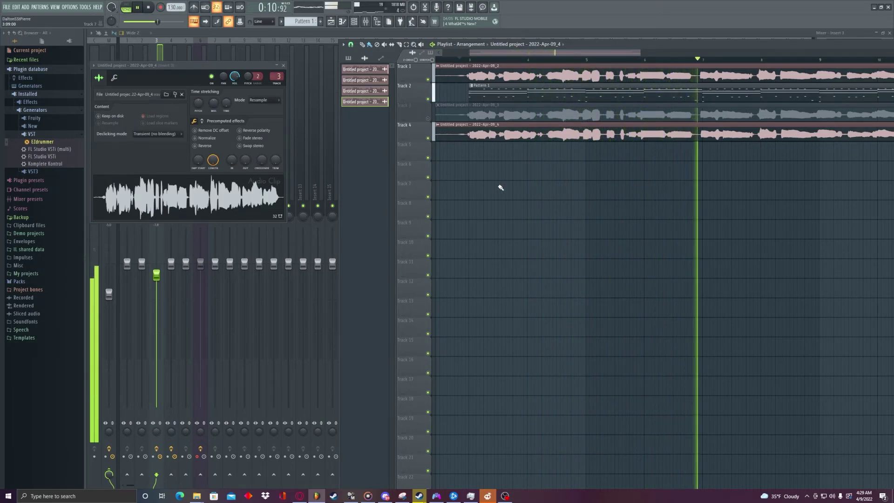
{"action": "key", "text": "space"}
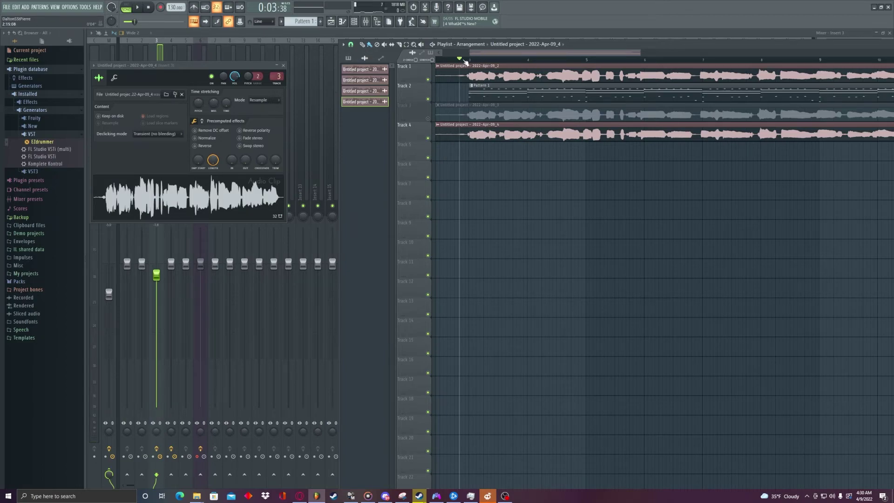
- Unmute Track 3 and play the arrangement with all vocal tracks
{"action": "scroll", "coordinate": [465, 62], "scroll_direction": "up", "scroll_amount": 8}
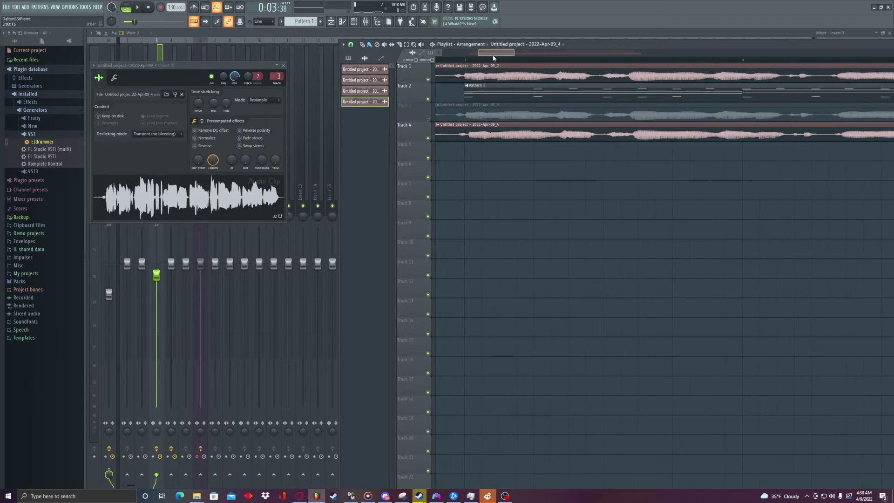
{"action": "scroll", "coordinate": [493, 58], "scroll_direction": "left", "scroll_amount": 1}
{"action": "scroll", "coordinate": [491, 58], "scroll_direction": "up", "scroll_amount": 2}
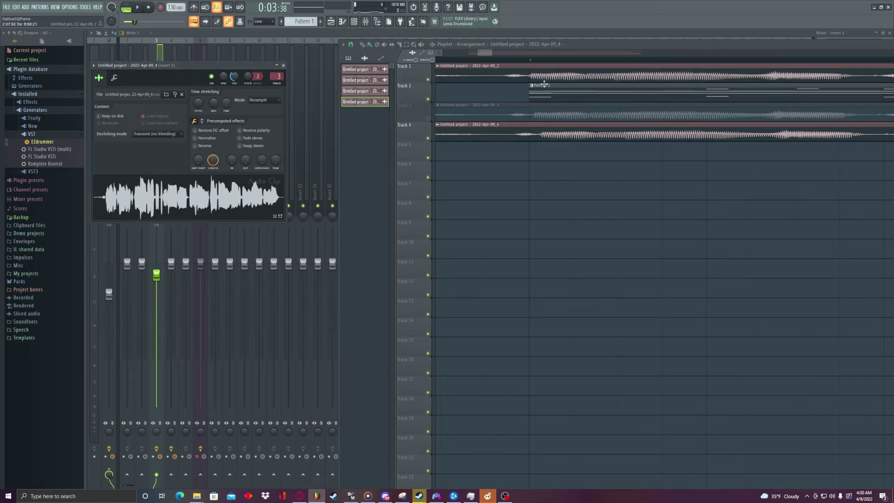
{"action": "left_click", "coordinate": [428, 119]}
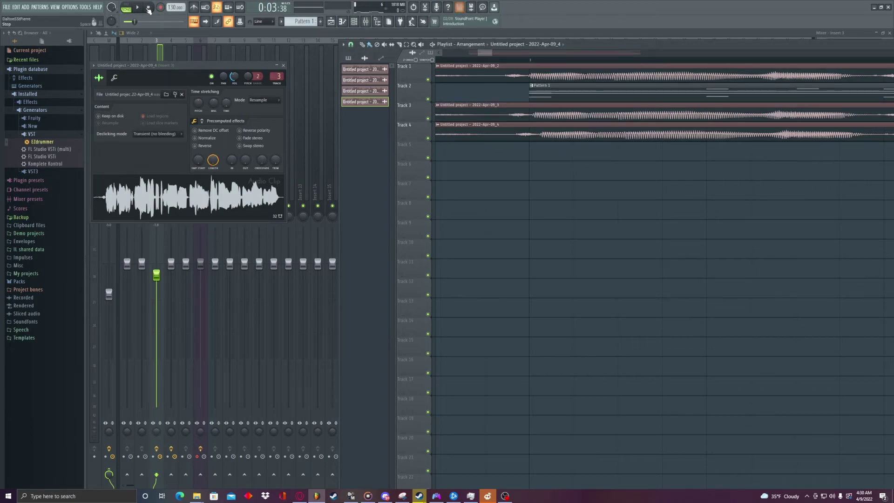
{"action": "left_click", "coordinate": [139, 8]}
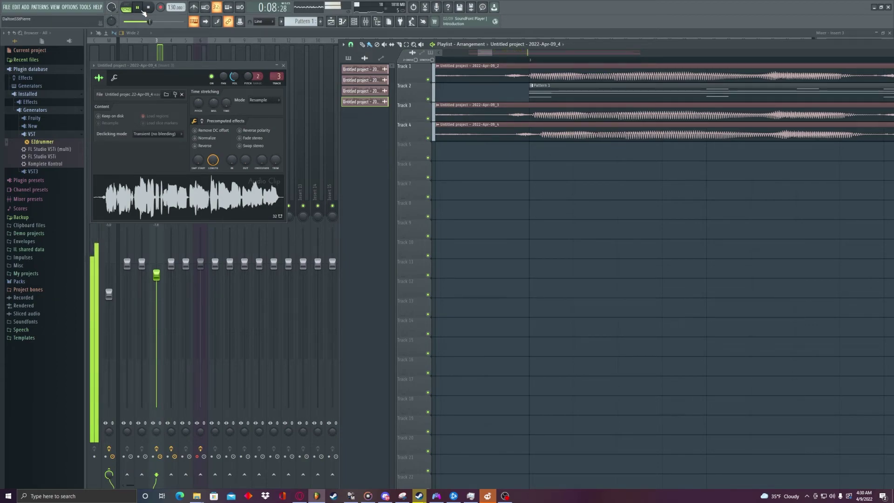
- Inspect Insert 3's Fruity Convolver and Insert 4's effect chain, then return to the Playlist with F5
{"action": "left_click", "coordinate": [365, 21]}
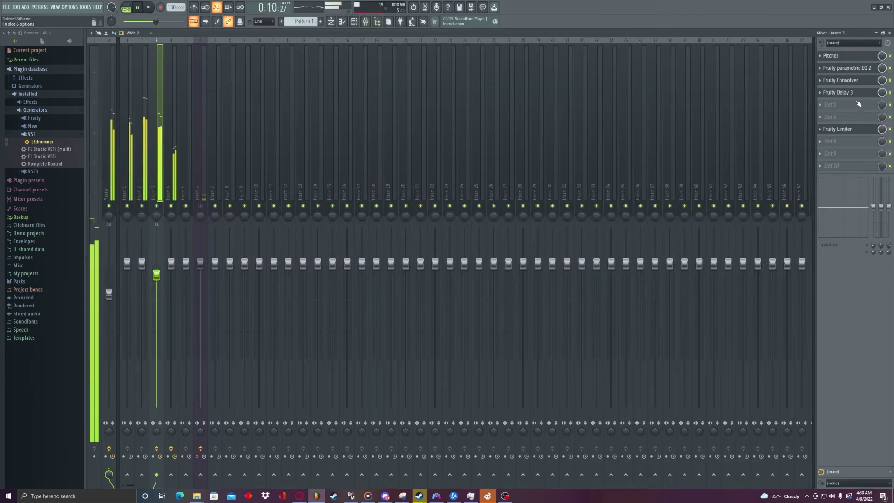
{"action": "left_click", "coordinate": [864, 84]}
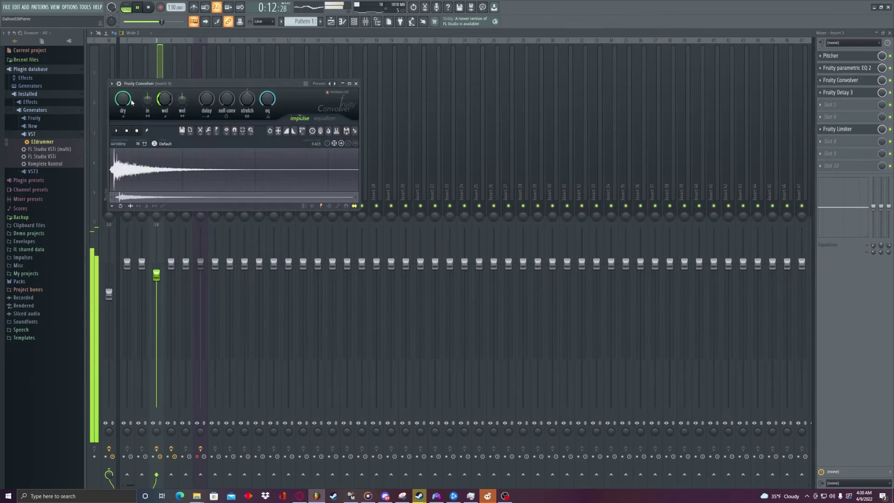
{"action": "left_click", "coordinate": [859, 80]}
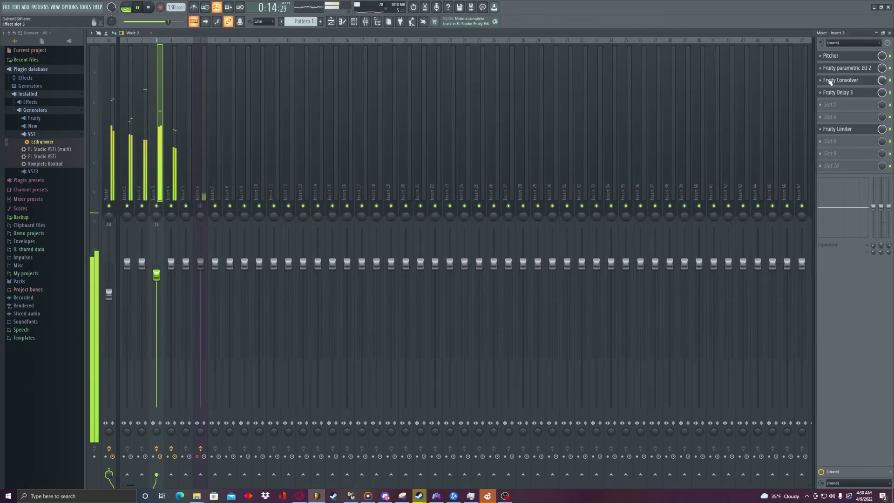
{"action": "left_click", "coordinate": [172, 126]}
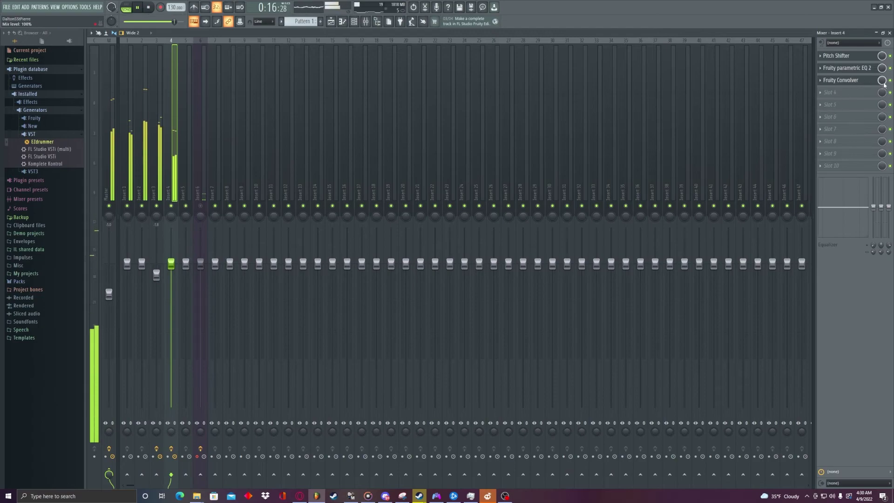
{"action": "left_click", "coordinate": [160, 149]}
{"action": "key", "text": "F5"}
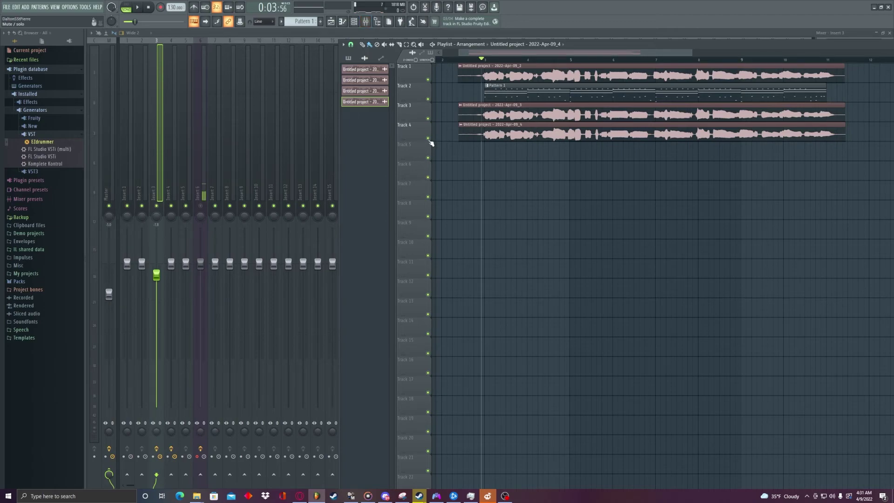
- Audition the song with Track 3 muted, unmute it, then show the mixer with Insert 4's chain
{"action": "left_click", "coordinate": [432, 119]}
{"action": "key", "text": "space"}
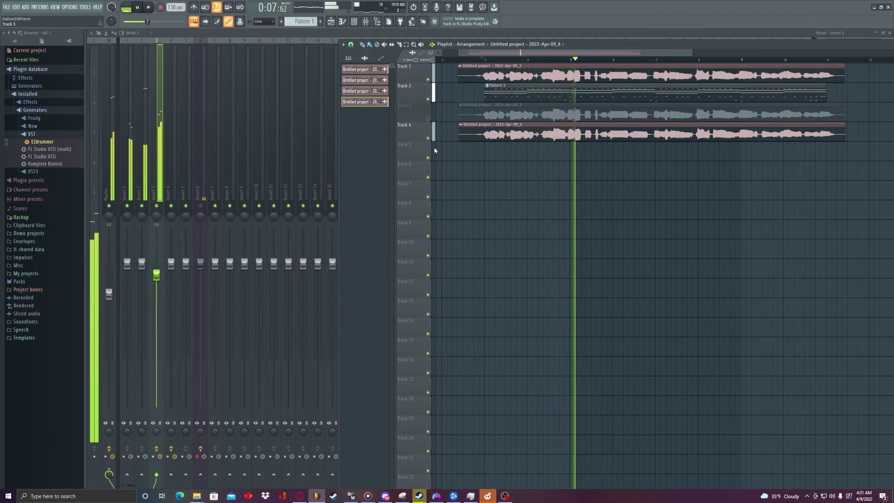
{"action": "key", "text": "space"}
{"action": "left_click", "coordinate": [428, 119]}
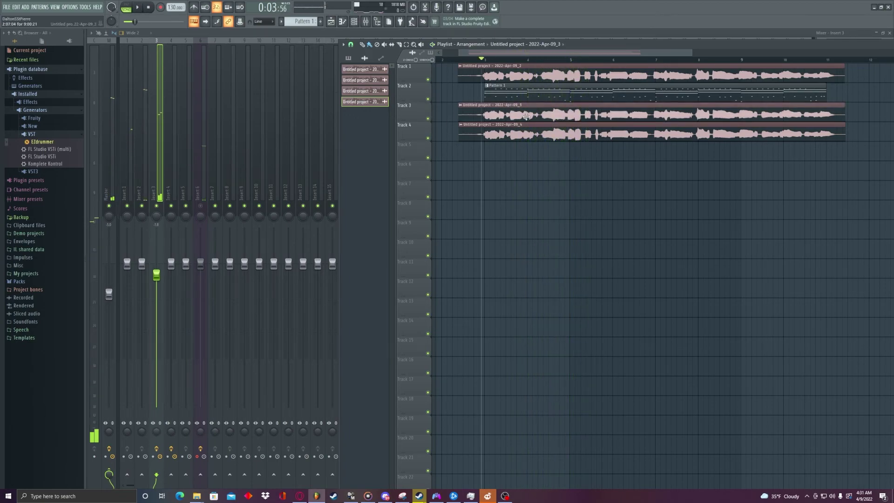
{"action": "double_click", "coordinate": [526, 116]}
{"action": "left_click", "coordinate": [372, 21]}
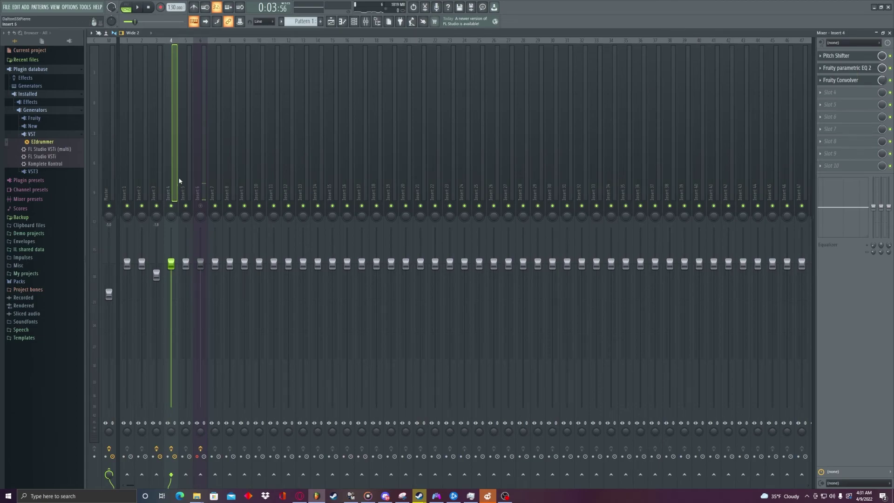
- While the song plays, test the Pitch Shifter formant on Insert 4, then set its pitch to -12.00 semitones
{"action": "left_click", "coordinate": [853, 58]}
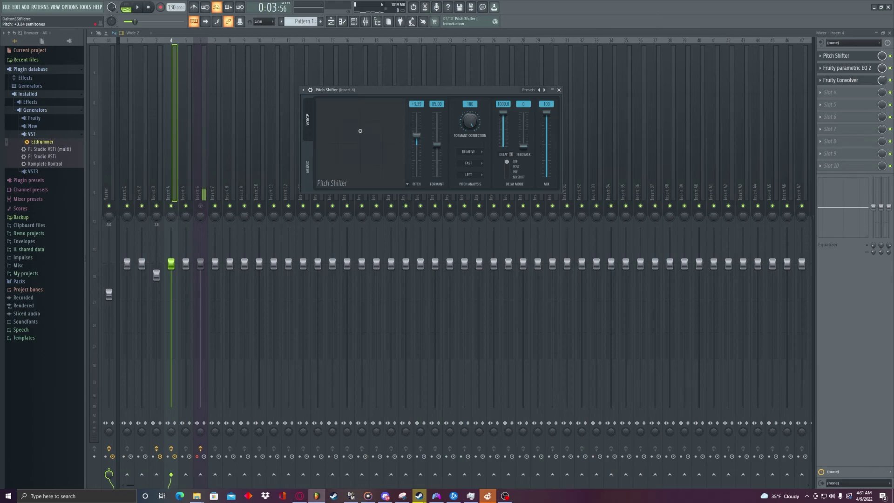
{"action": "key", "text": "space"}
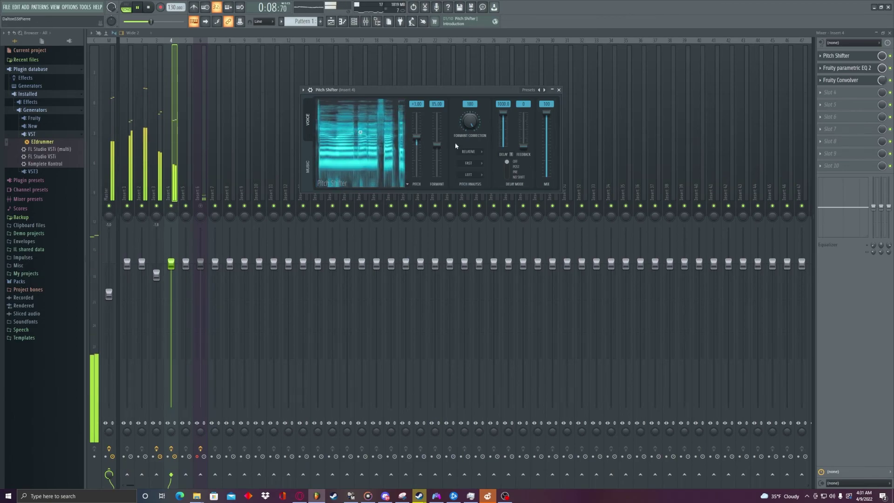
{"action": "left_click_drag", "start_coordinate": [440, 146], "coordinate": [440, 138]}
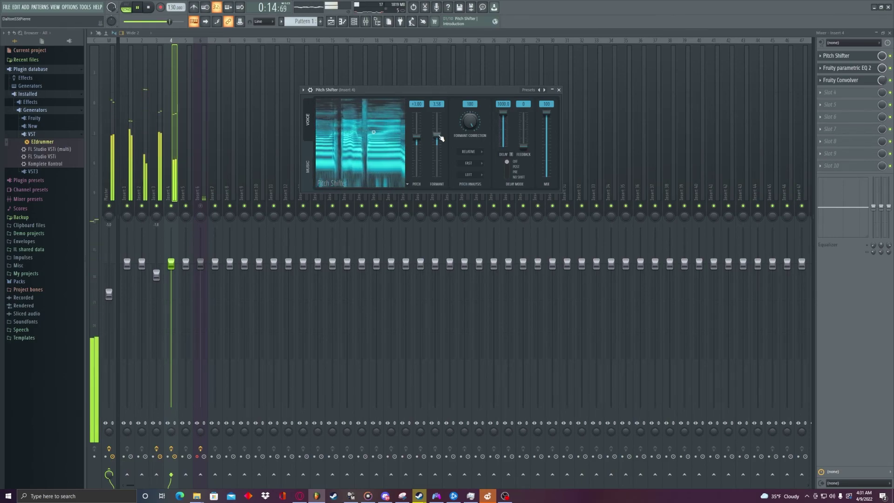
{"action": "mouse_move", "coordinate": [440, 138]}
{"action": "left_mouse_down"}
{"action": "mouse_move", "coordinate": [441, 168]}
{"action": "mouse_move", "coordinate": [441, 152]}
{"action": "left_mouse_up"}
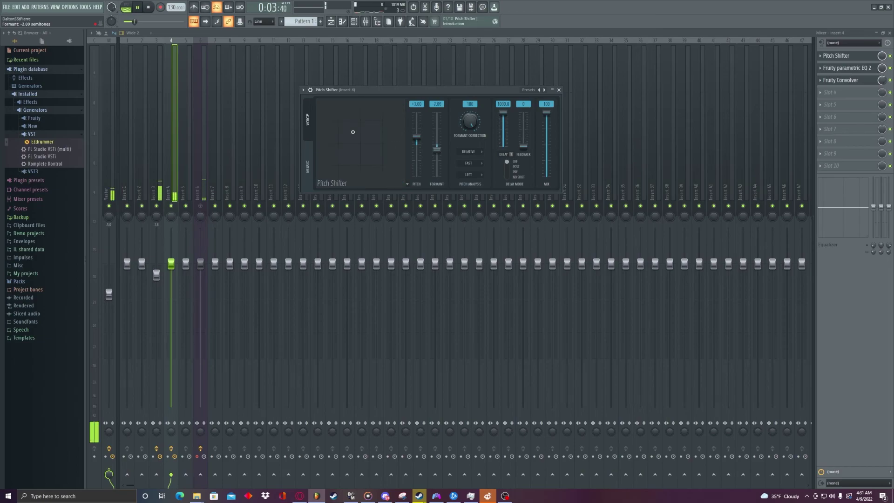
{"action": "left_click_drag", "start_coordinate": [437, 148], "coordinate": [430, 157]}
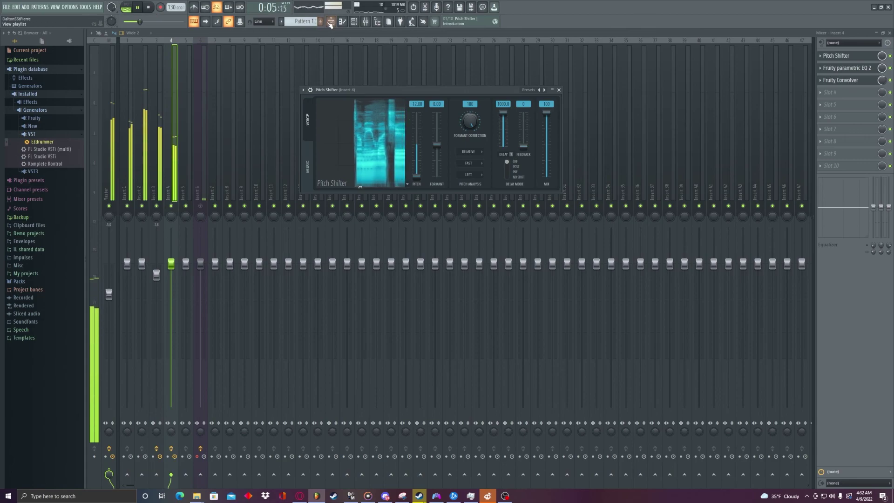
- Raise Insert 4's volume to 110% and lower its Pitch Shifter formant to -3.00
{"action": "key", "text": "Escape"}
{"action": "left_click_drag", "start_coordinate": [170, 264], "coordinate": [171, 250]}
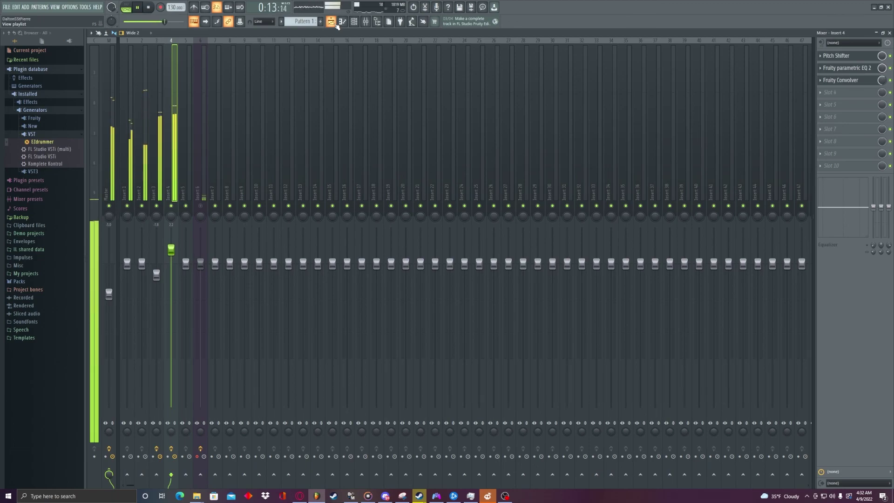
{"action": "left_click", "coordinate": [852, 58]}
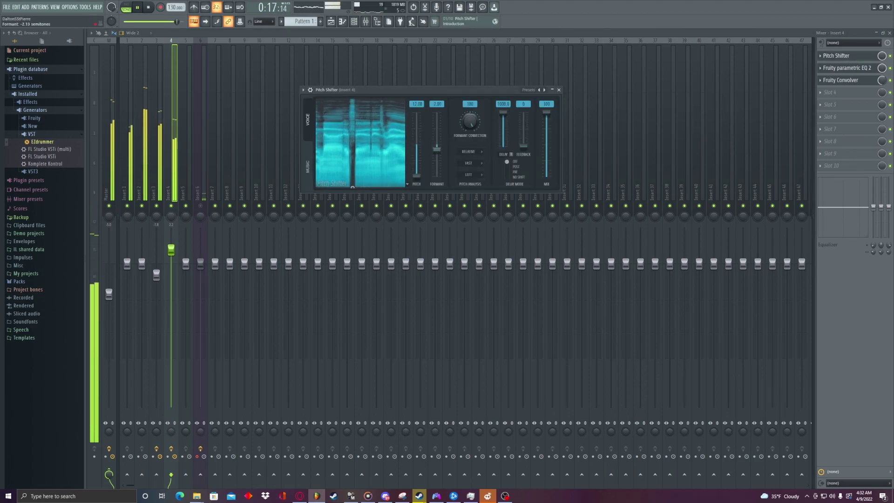
{"action": "left_click_drag", "start_coordinate": [437, 149], "coordinate": [439, 155]}
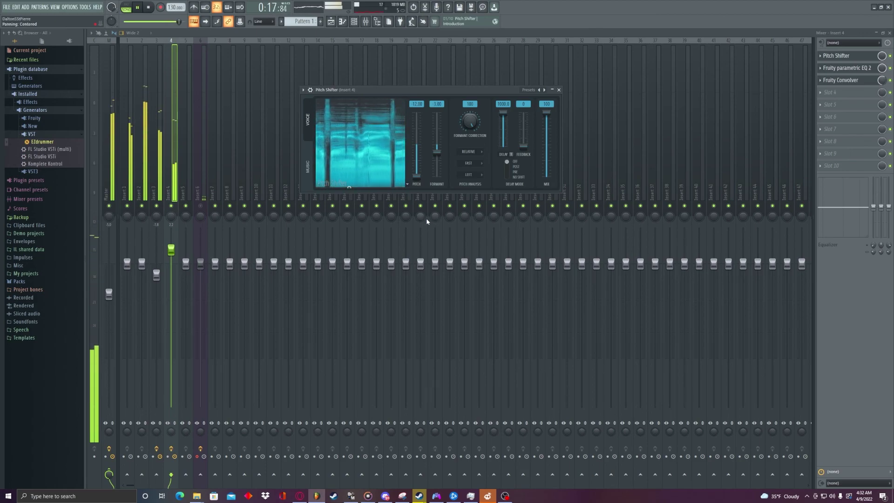
- Stop playback, select Insert 6 in the mixer, and bring the Playlist arrangement back into view
{"action": "left_click", "coordinate": [148, 8]}
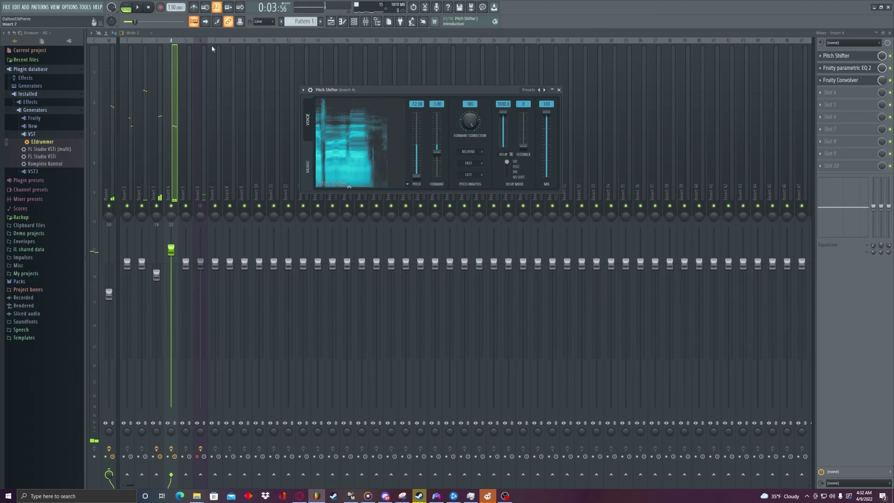
{"action": "left_click", "coordinate": [200, 156]}
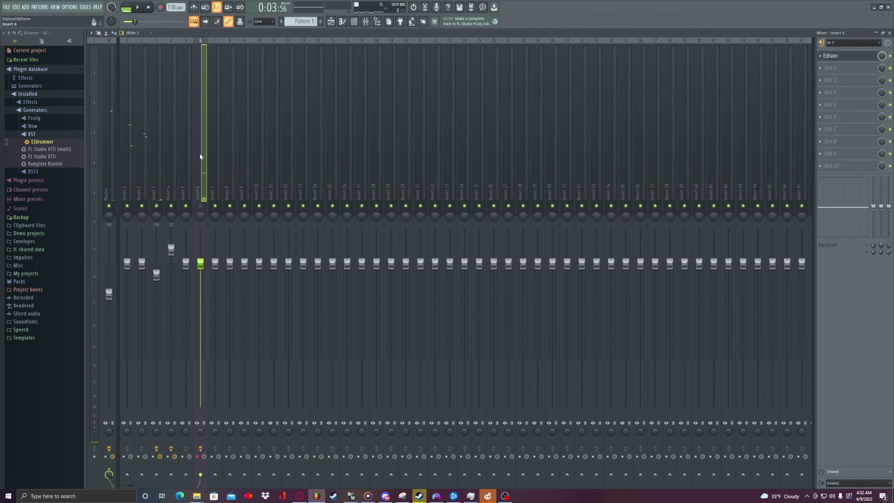
{"action": "left_click", "coordinate": [330, 22]}
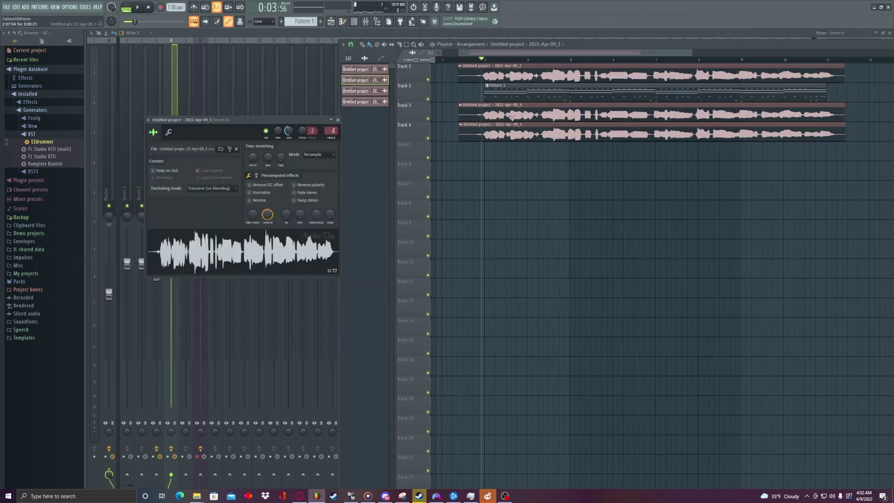